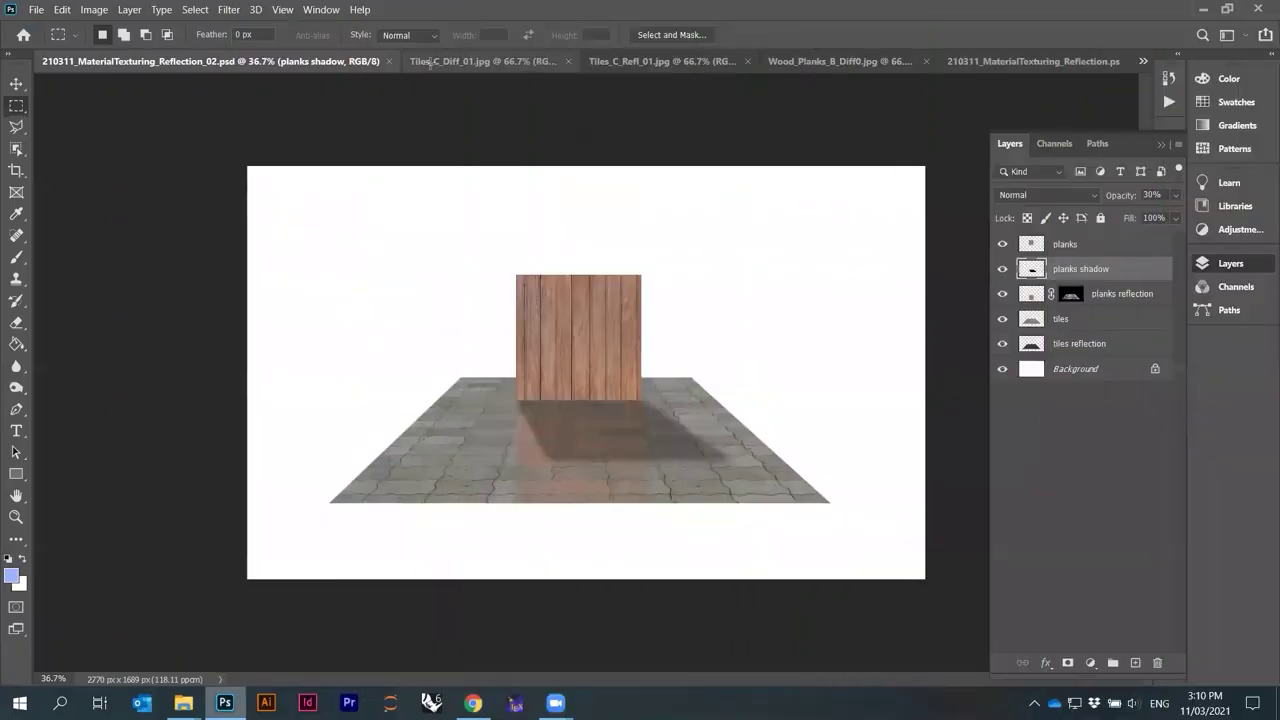
Close all five open documents, including Wood_Planks, to reach the Photoshop Home screen.
{"action": "left_click", "coordinate": [389, 61]}
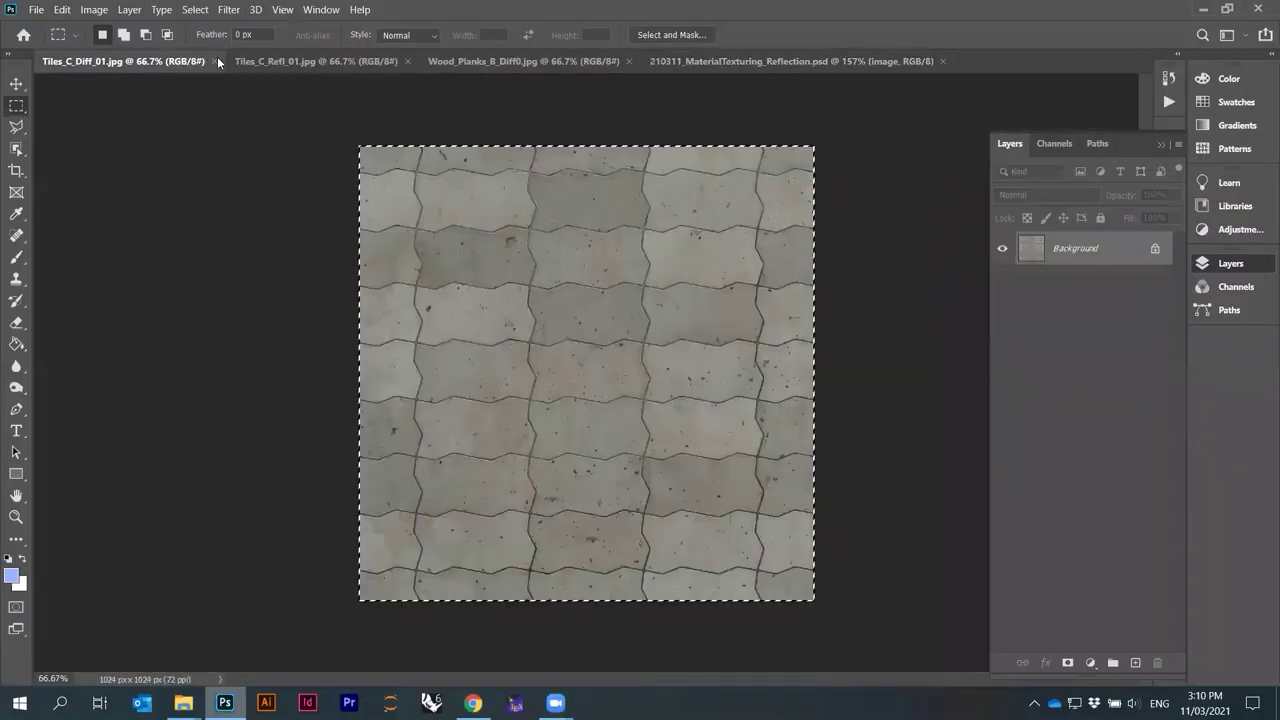
{"action": "left_click", "coordinate": [217, 59]}
{"action": "left_click", "coordinate": [217, 59]}
{"action": "left_click", "coordinate": [243, 61]}
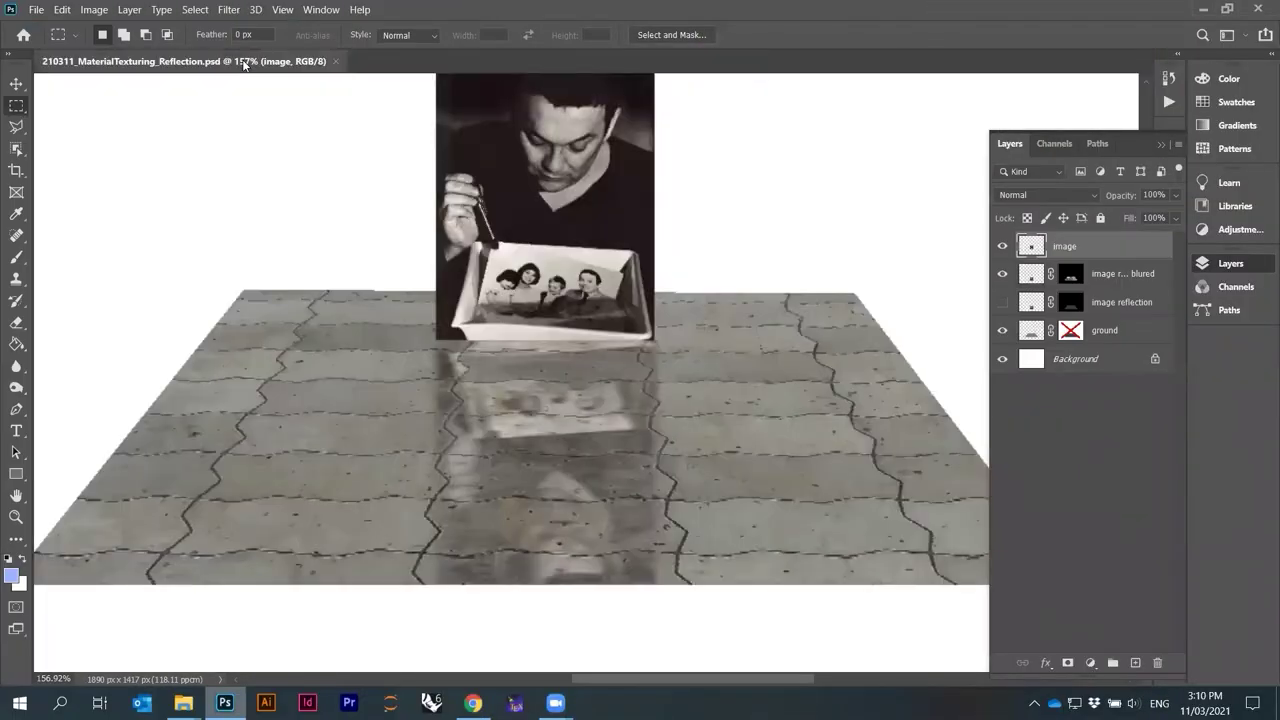
{"action": "left_click", "coordinate": [339, 61]}
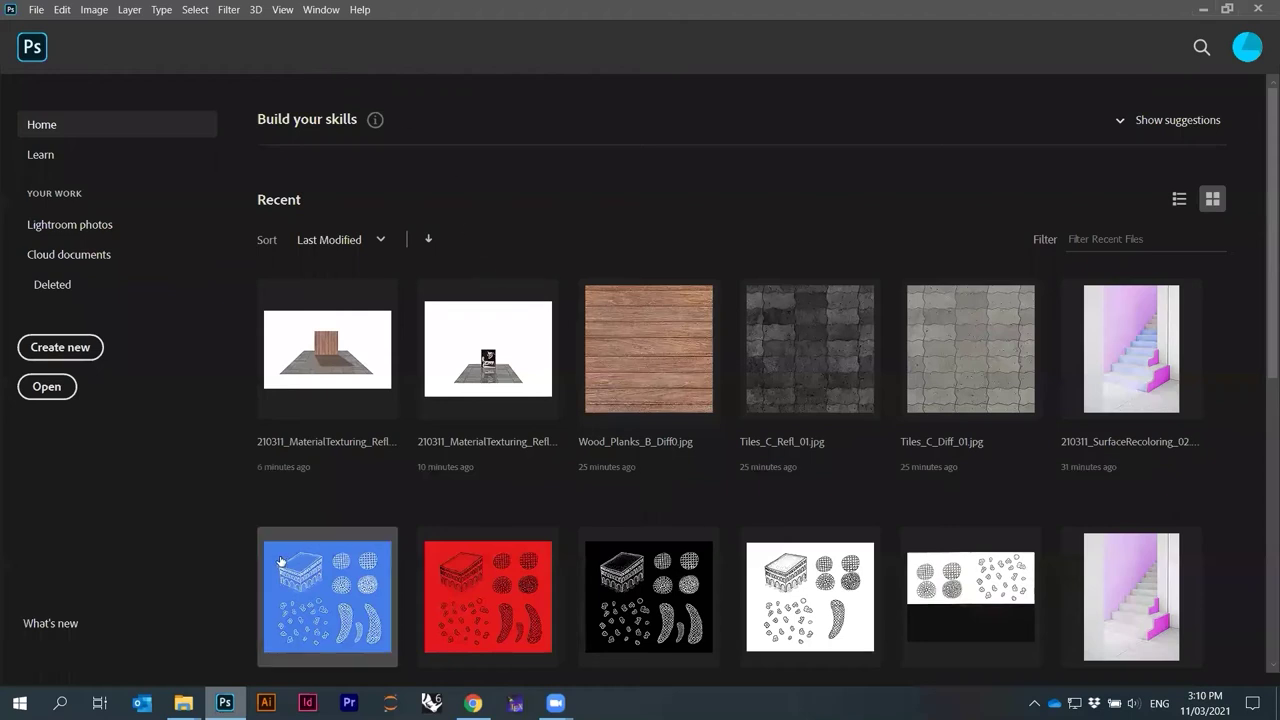
{"action": "mouse_move", "coordinate": [183, 700]}
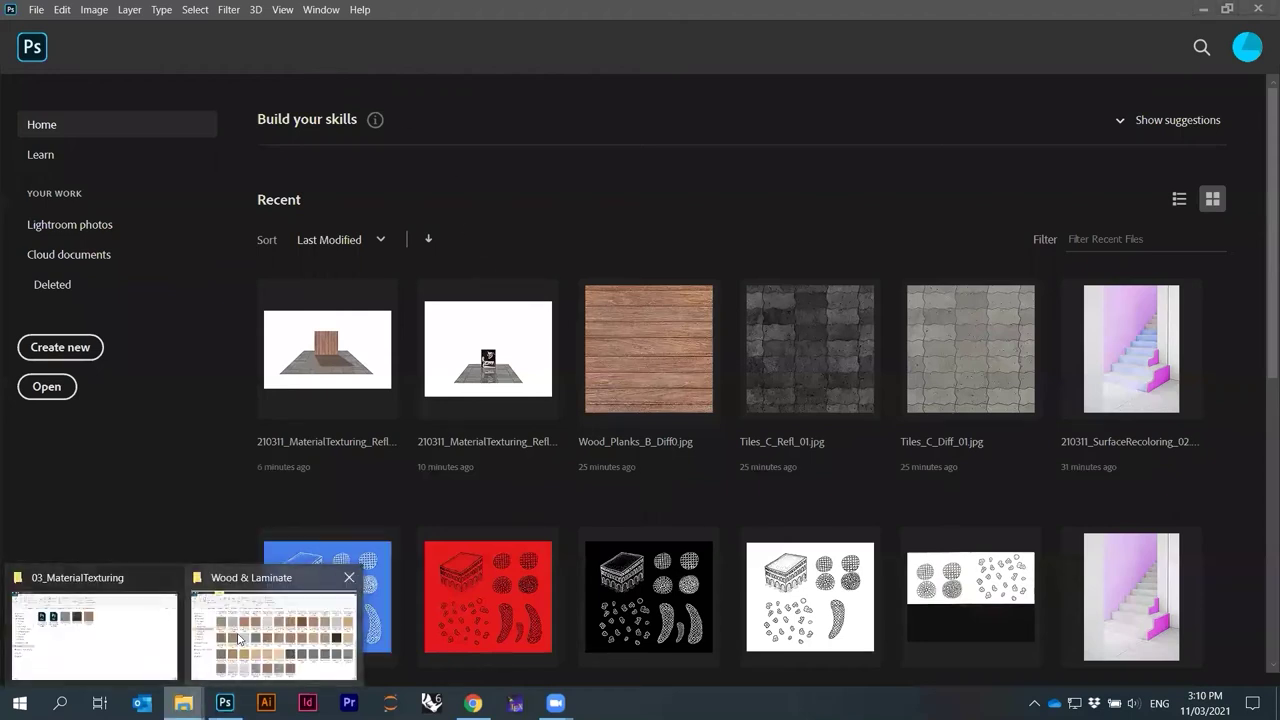
In File Explorer, browse to TEXTURES > Concrete and open Concrete_G_Diff.jpg in Photos.
{"action": "left_click", "coordinate": [239, 640]}
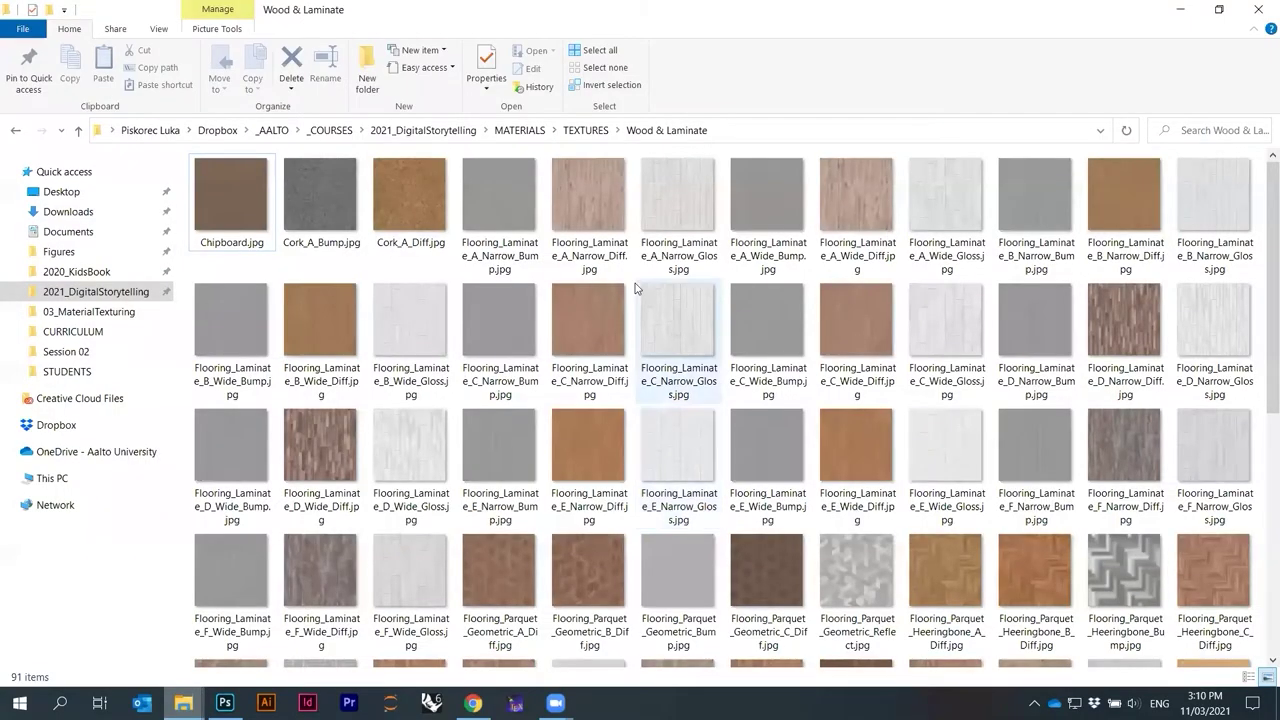
{"action": "left_click", "coordinate": [594, 131]}
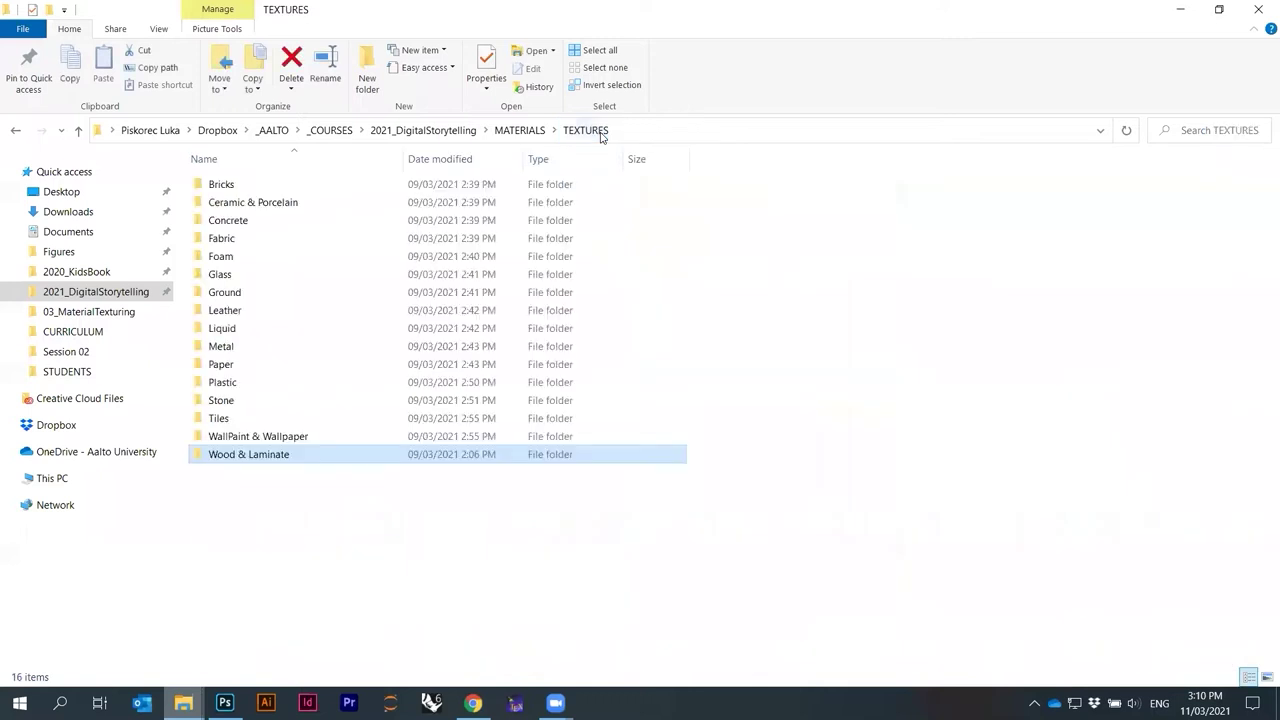
{"action": "left_click", "coordinate": [275, 224]}
{"action": "double_click", "coordinate": [275, 229]}
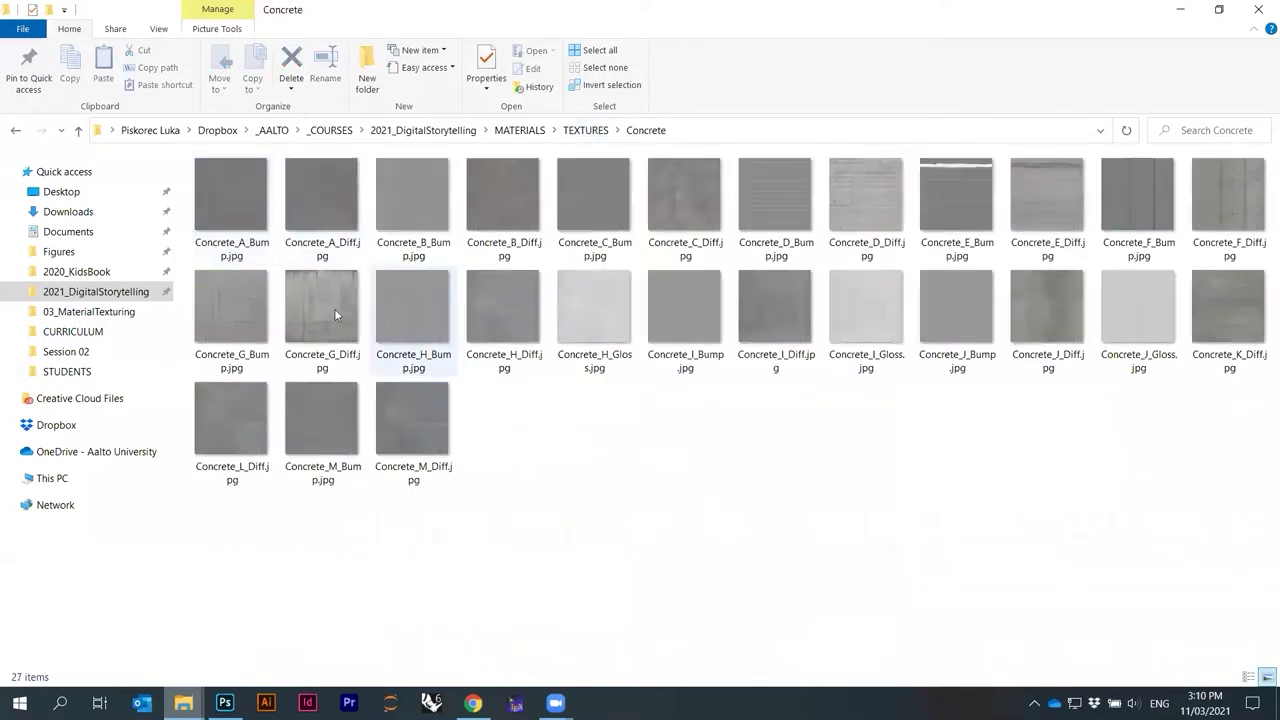
{"action": "left_click", "coordinate": [334, 308]}
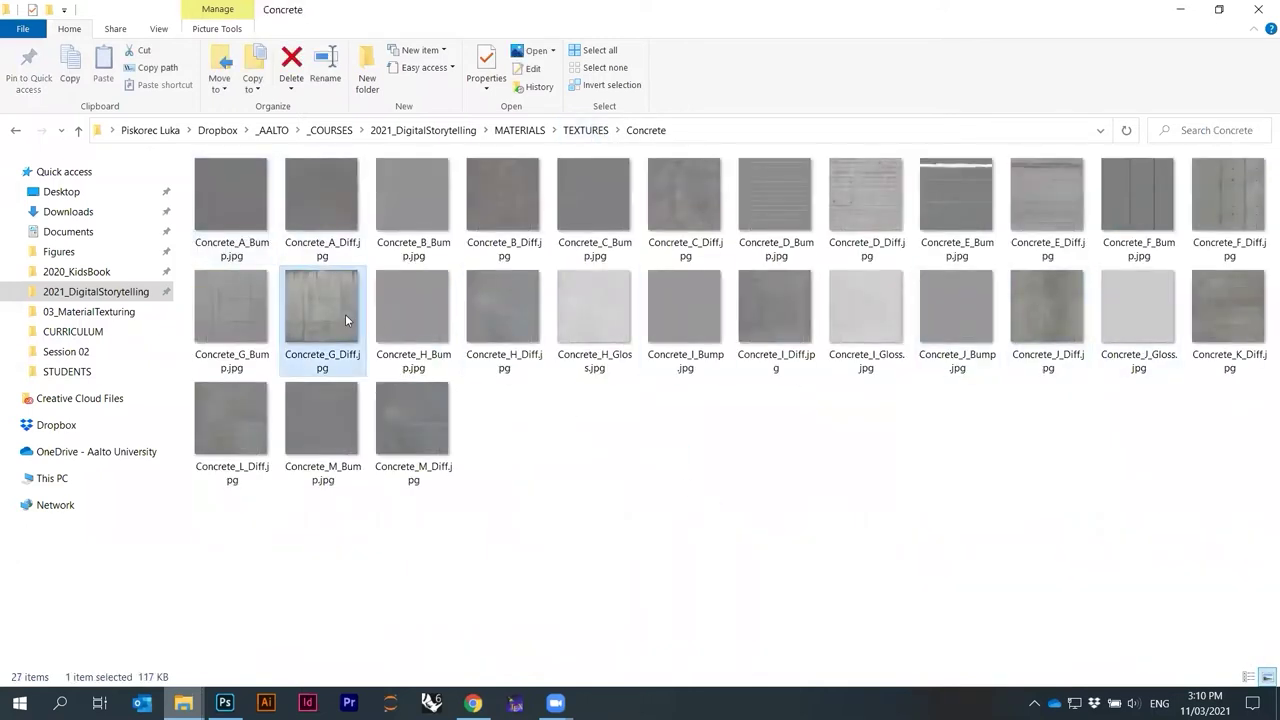
{"action": "double_click", "coordinate": [345, 320]}
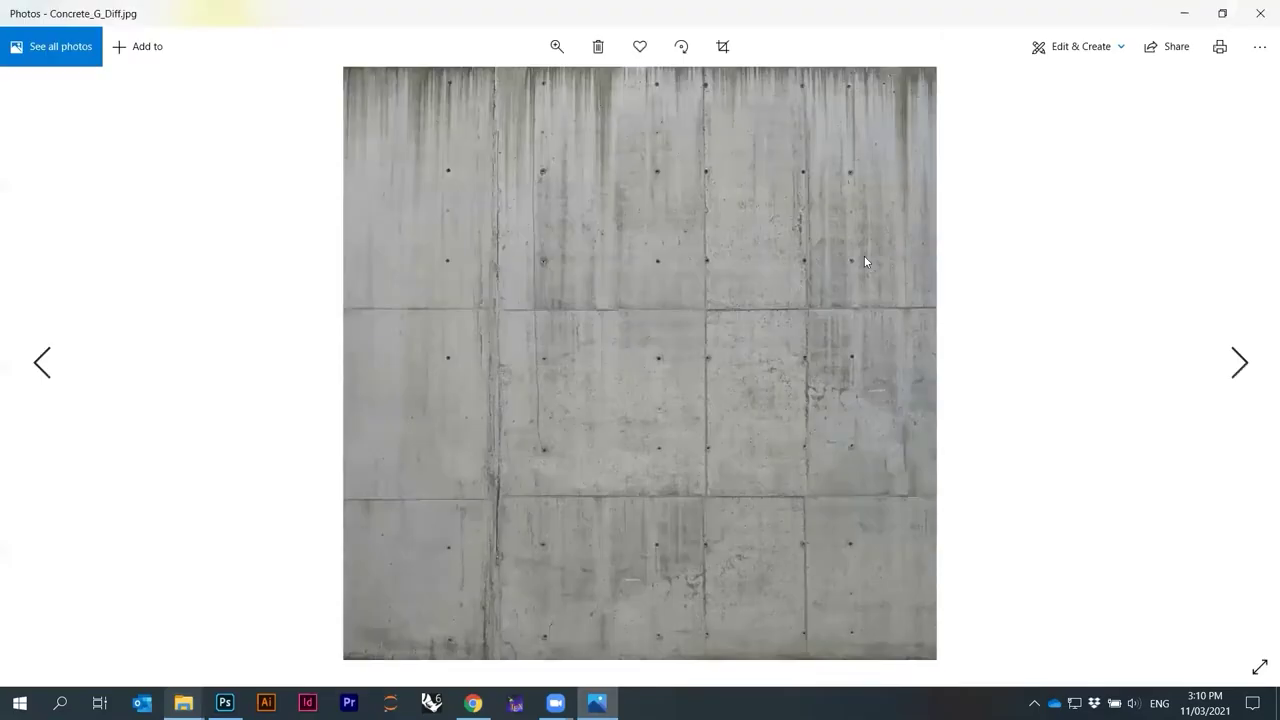
Close the preview and drag Concrete_G_Diff.jpg onto Photoshop to open it.
{"action": "key", "text": "alt+F4"}
{"action": "left_click_drag", "start_coordinate": [330, 330], "coordinate": [476, 238]}
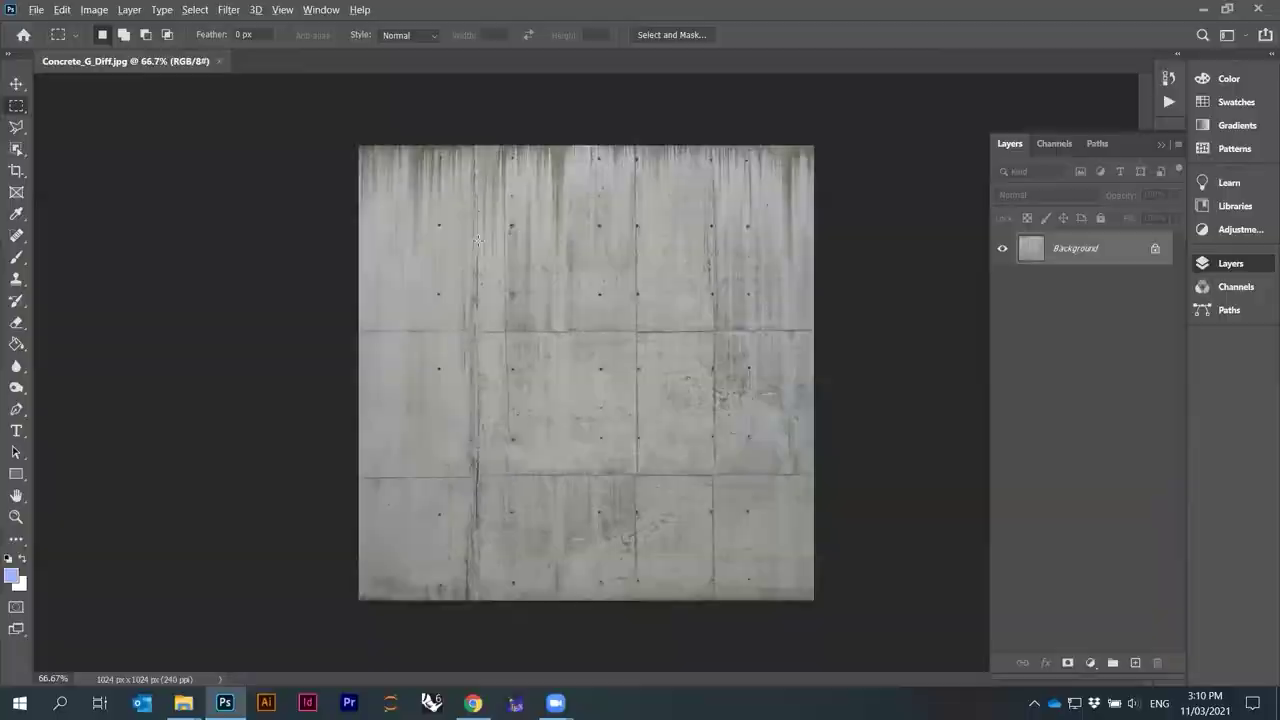
{"action": "key", "text": "alt+Tab"}
Preview Concrete_B_Diff.jpg and its neighbouring concrete textures in Photos, then close the viewer.
{"action": "double_click", "coordinate": [489, 208]}
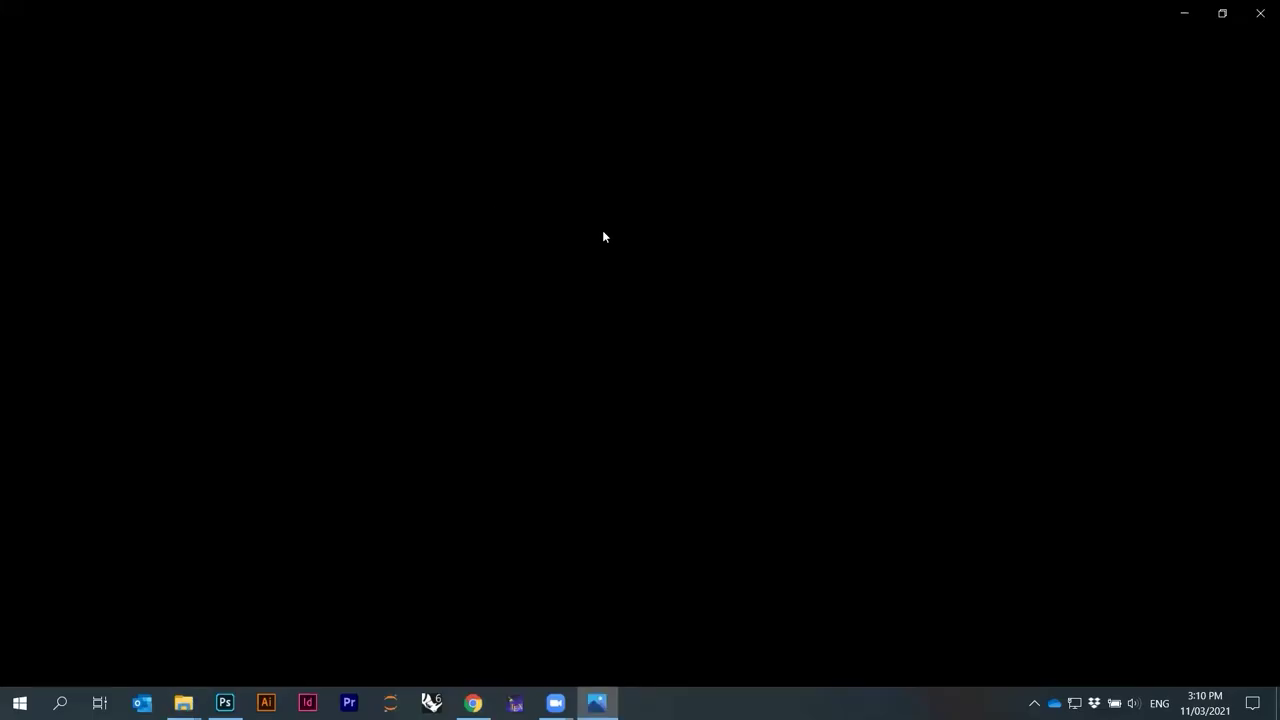
{"action": "key", "text": "Right"}
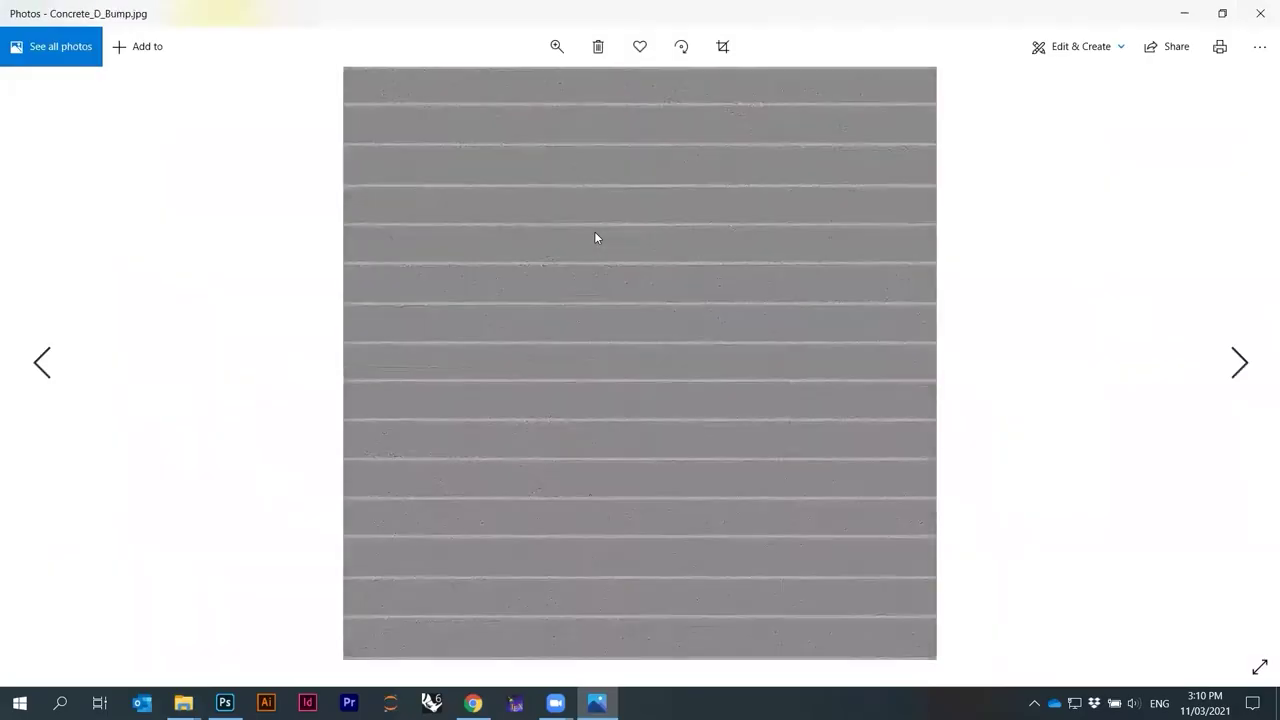
{"action": "key", "text": "Right"}
{"action": "key", "text": "Right"}
{"action": "key", "text": "Right"}
{"action": "key", "text": "Right"}
{"action": "key", "text": "Right"}
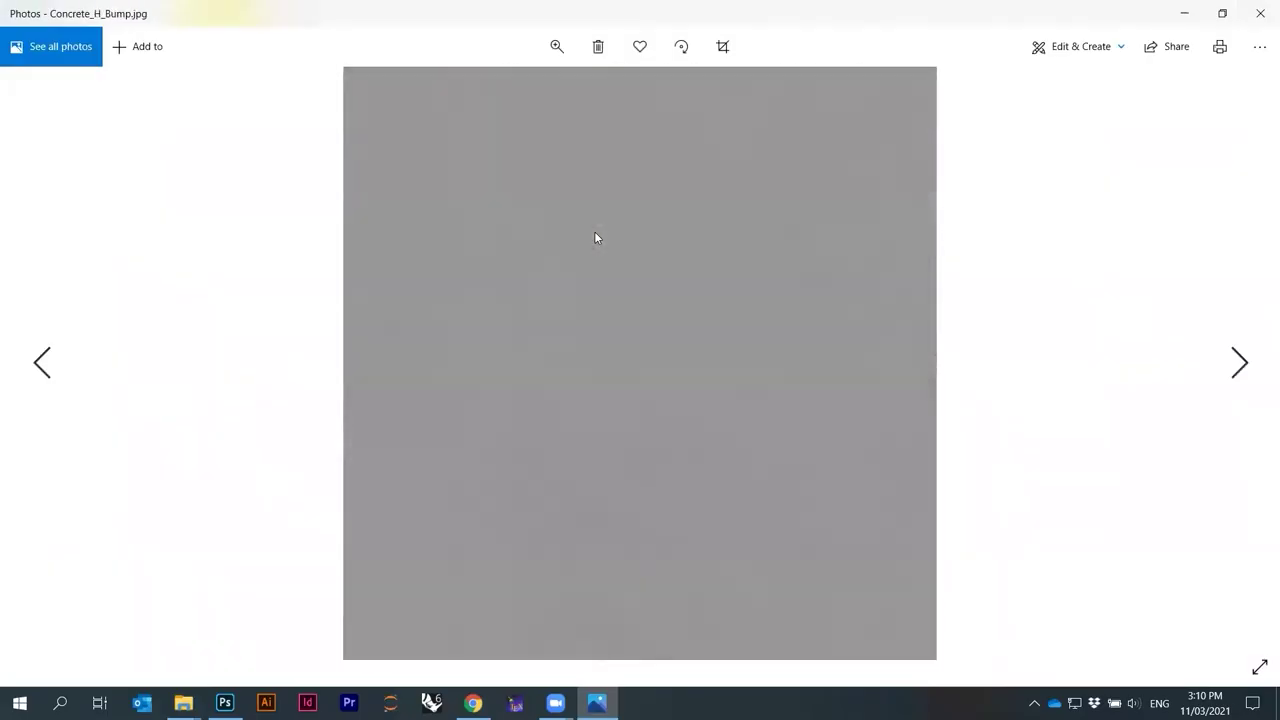
{"action": "key", "text": "Left"}
{"action": "key", "text": "Left"}
{"action": "key", "text": "Left"}
{"action": "key", "text": "Left"}
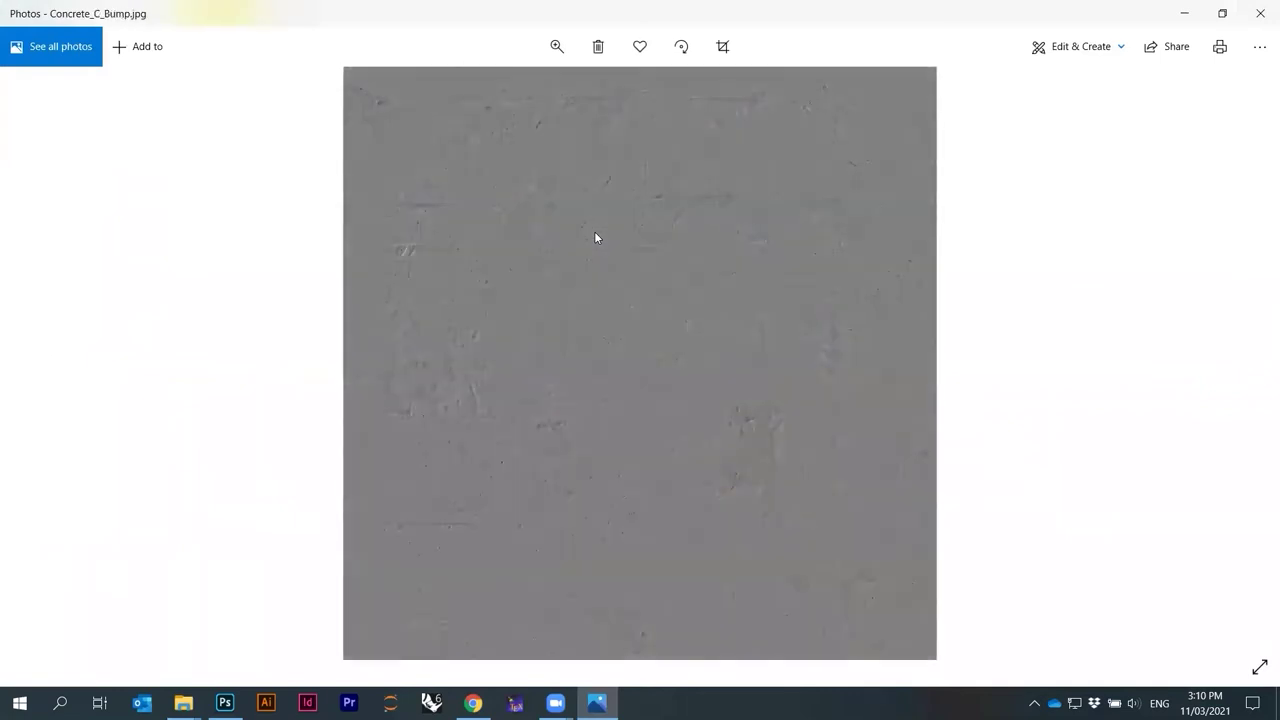
{"action": "key", "text": "Left"}
{"action": "key", "text": "Right"}
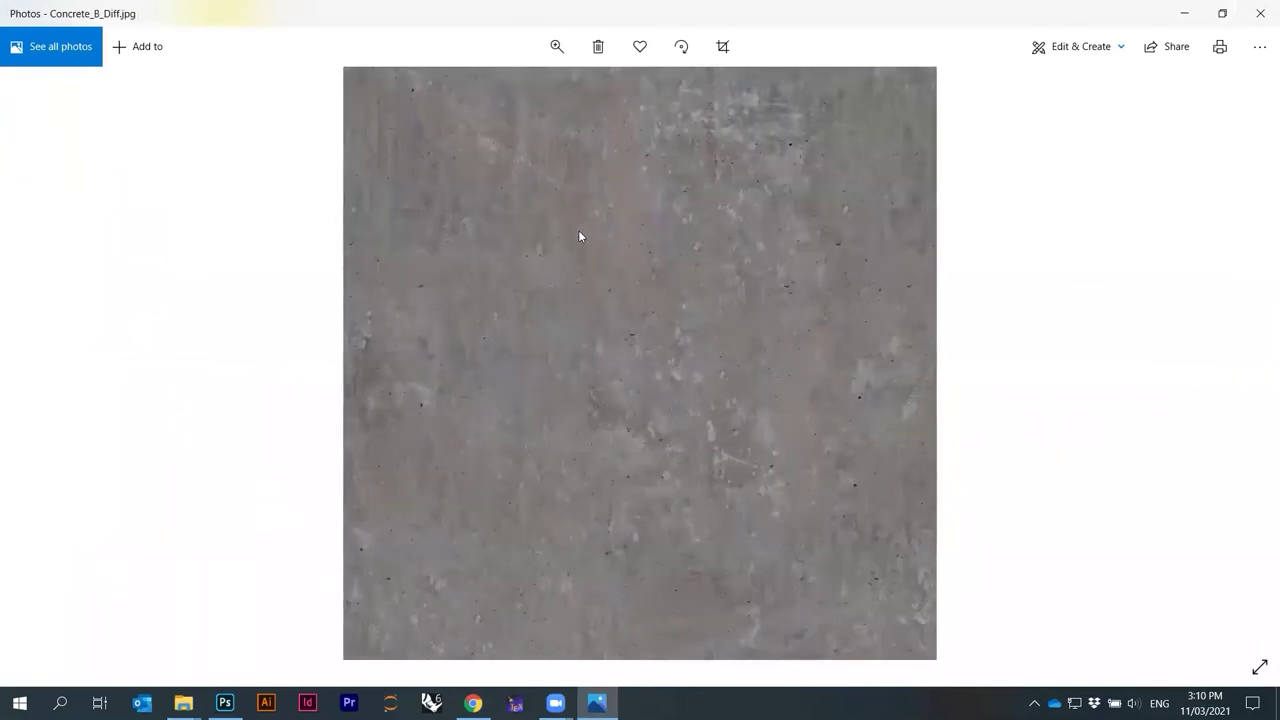
{"action": "left_click", "coordinate": [1260, 13]}
{"action": "left_click", "coordinate": [405, 222]}
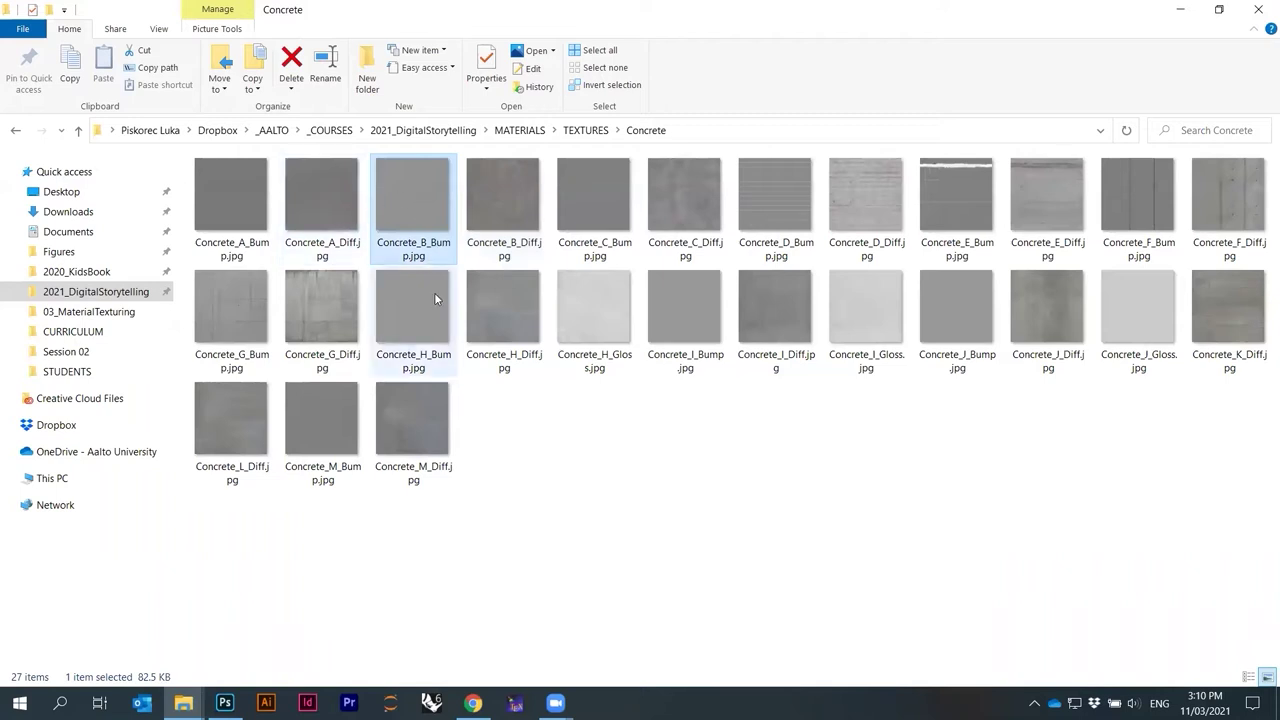
Drag Concrete_B_Diff.jpg from the Concrete folder into Photoshop as a second document.
{"action": "left_click", "coordinate": [504, 196]}
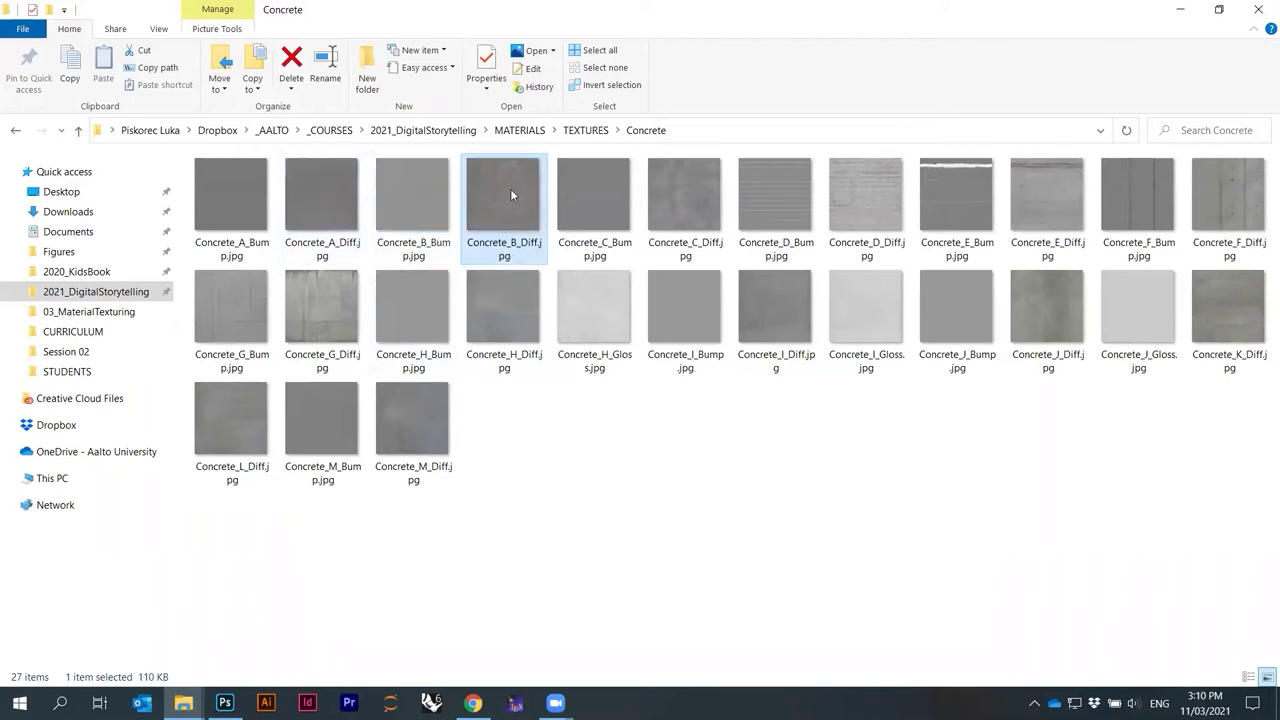
{"action": "left_click_drag", "start_coordinate": [510, 191], "coordinate": [428, 53]}
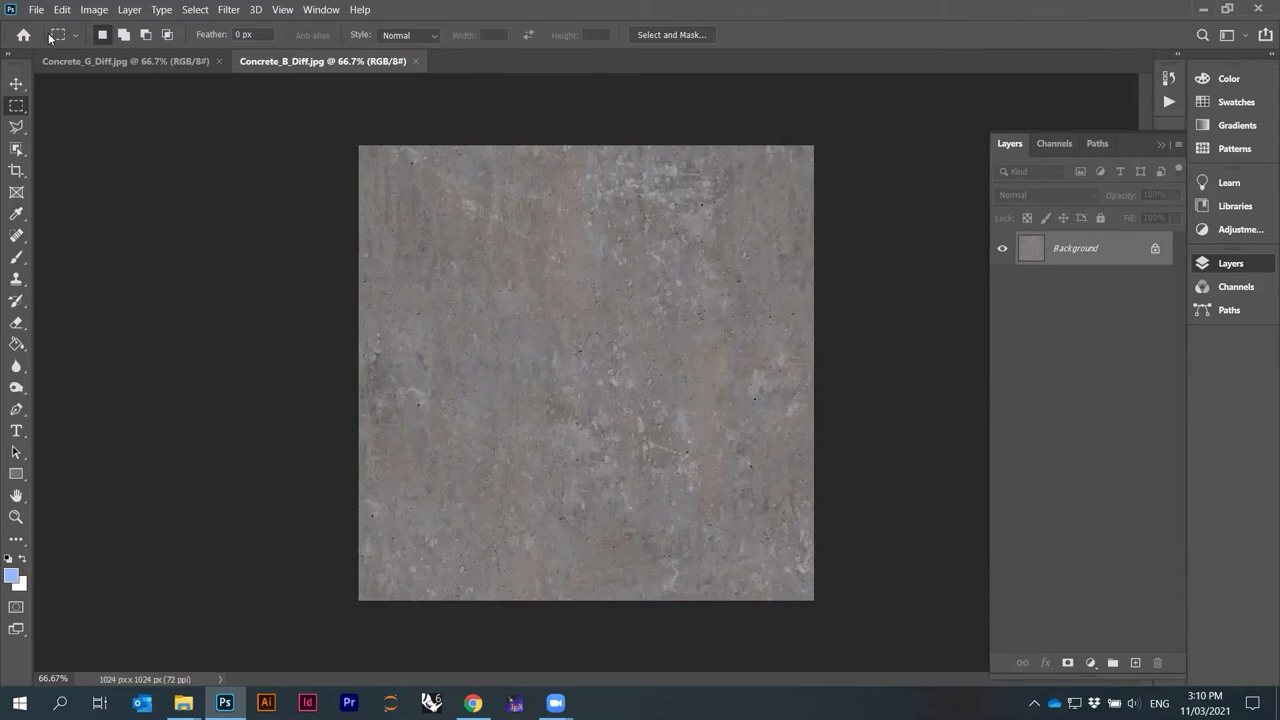
Start Save As for Concrete_G_Diff and browse to TUTORIALS > Session 02 > 03_MaterialTexturing.
{"action": "left_click", "coordinate": [139, 60]}
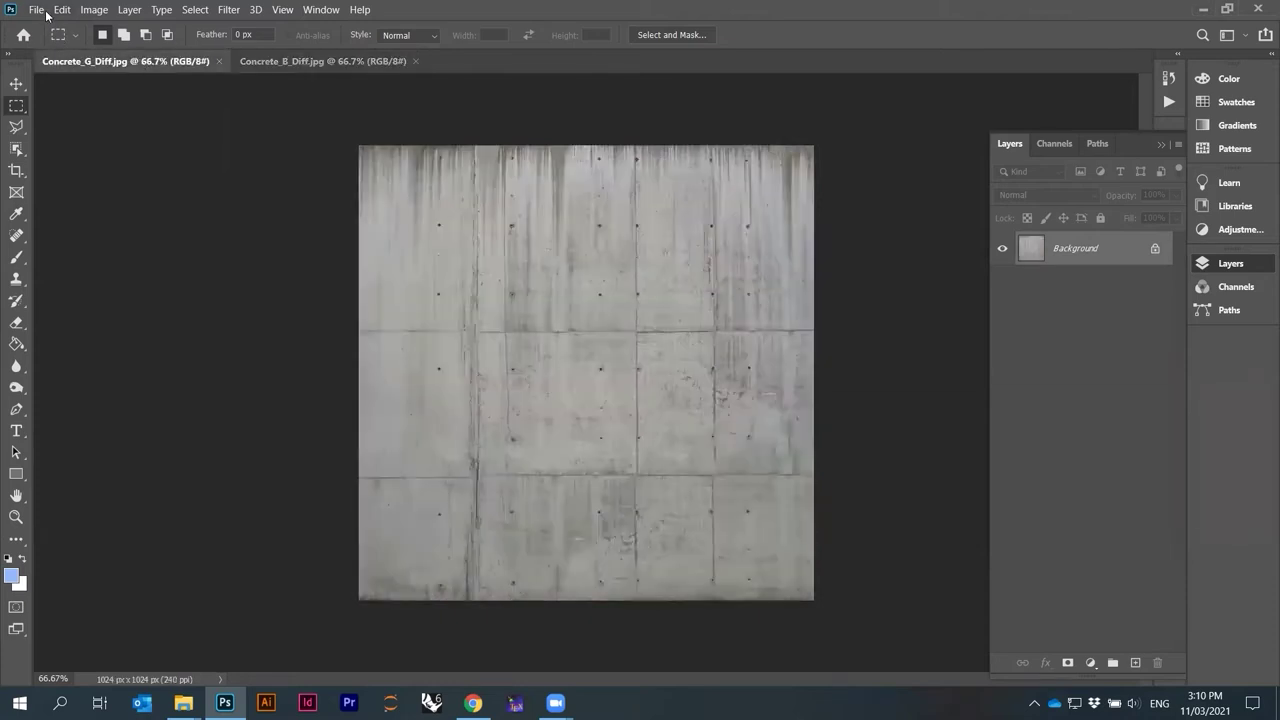
{"action": "left_click", "coordinate": [37, 10]}
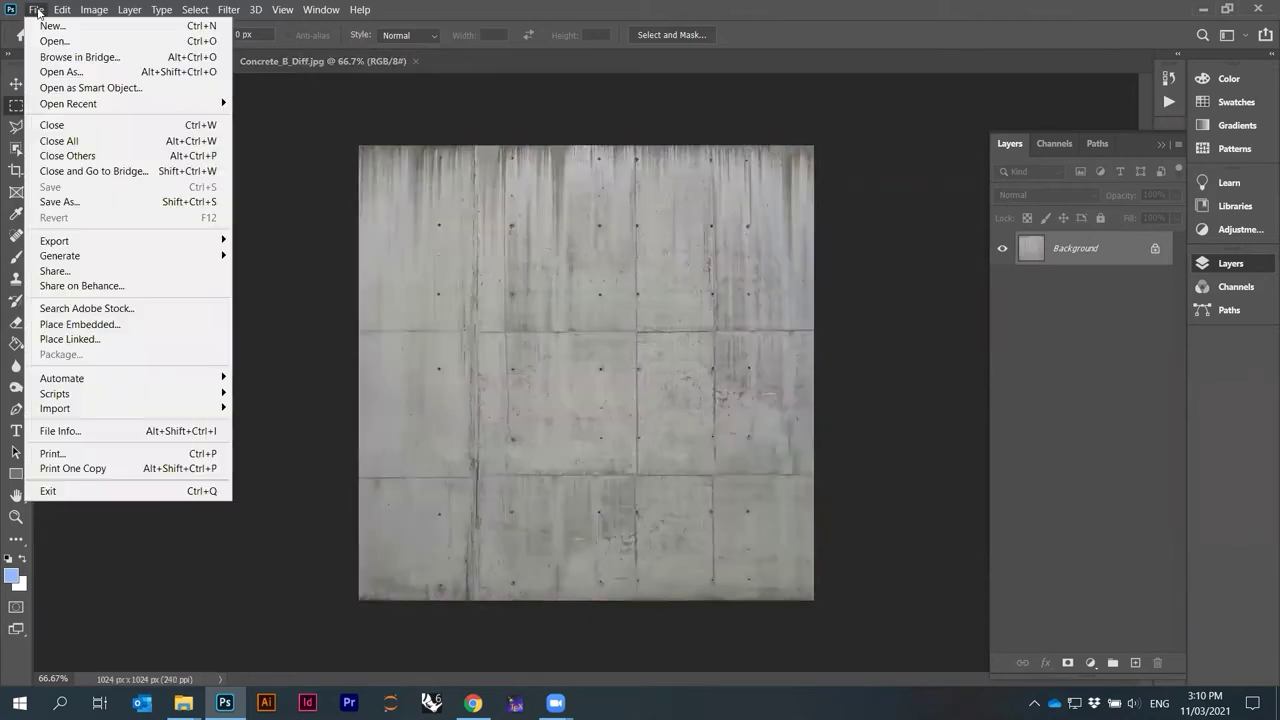
{"action": "left_click", "coordinate": [84, 204]}
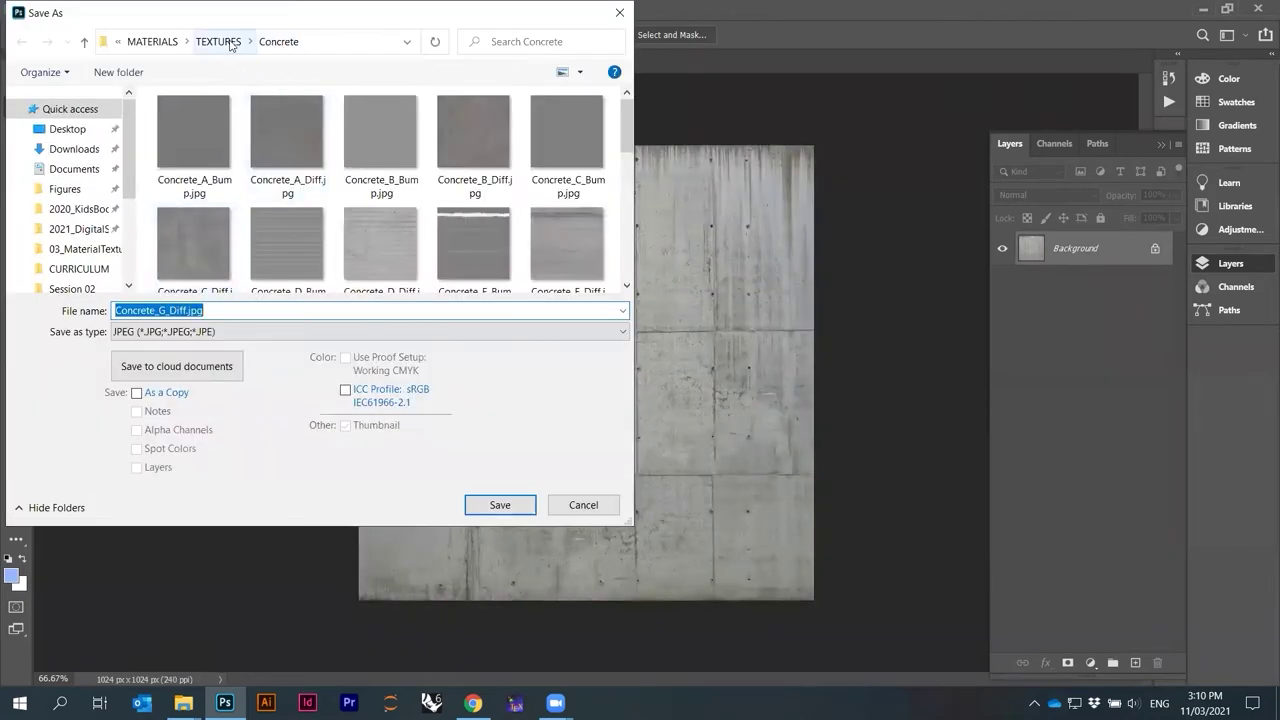
{"action": "left_click", "coordinate": [145, 43]}
{"action": "left_click", "coordinate": [150, 42]}
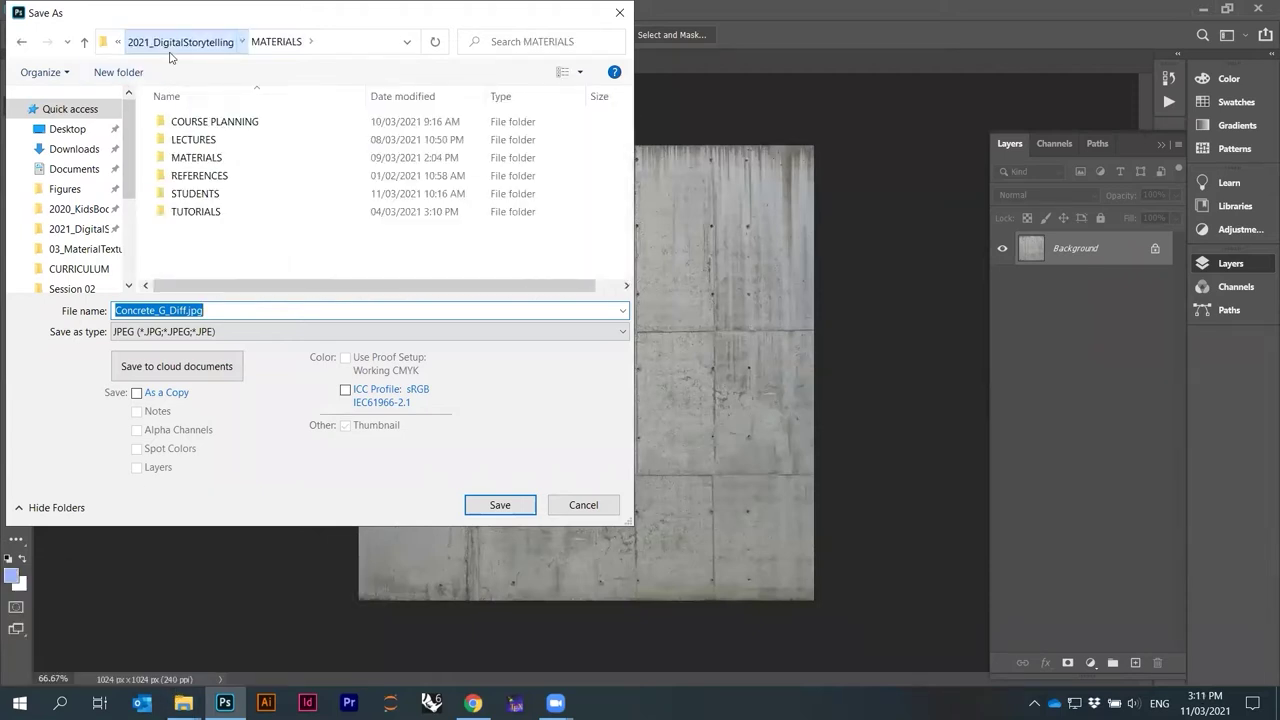
{"action": "double_click", "coordinate": [196, 212]}
{"action": "double_click", "coordinate": [196, 140]}
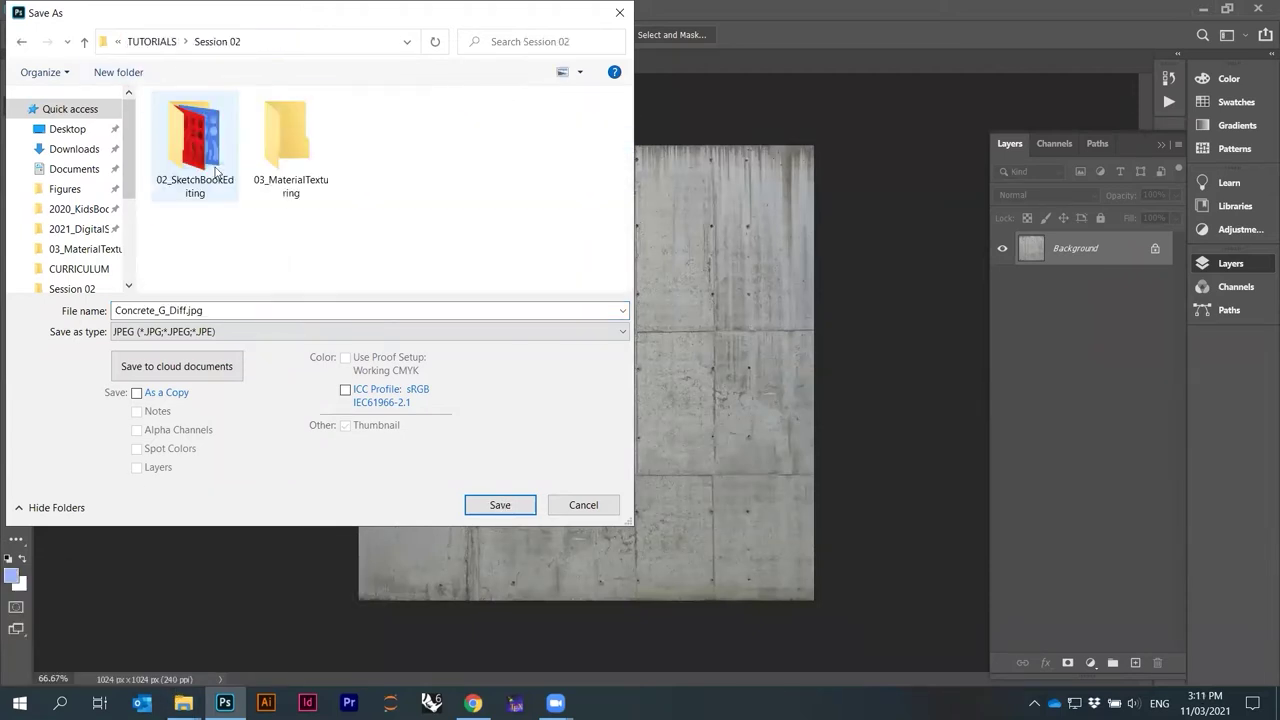
{"action": "double_click", "coordinate": [297, 190]}
Save it as a Photoshop PSD named 211103_Texturing_MaskLayer.
{"action": "left_click", "coordinate": [190, 331]}
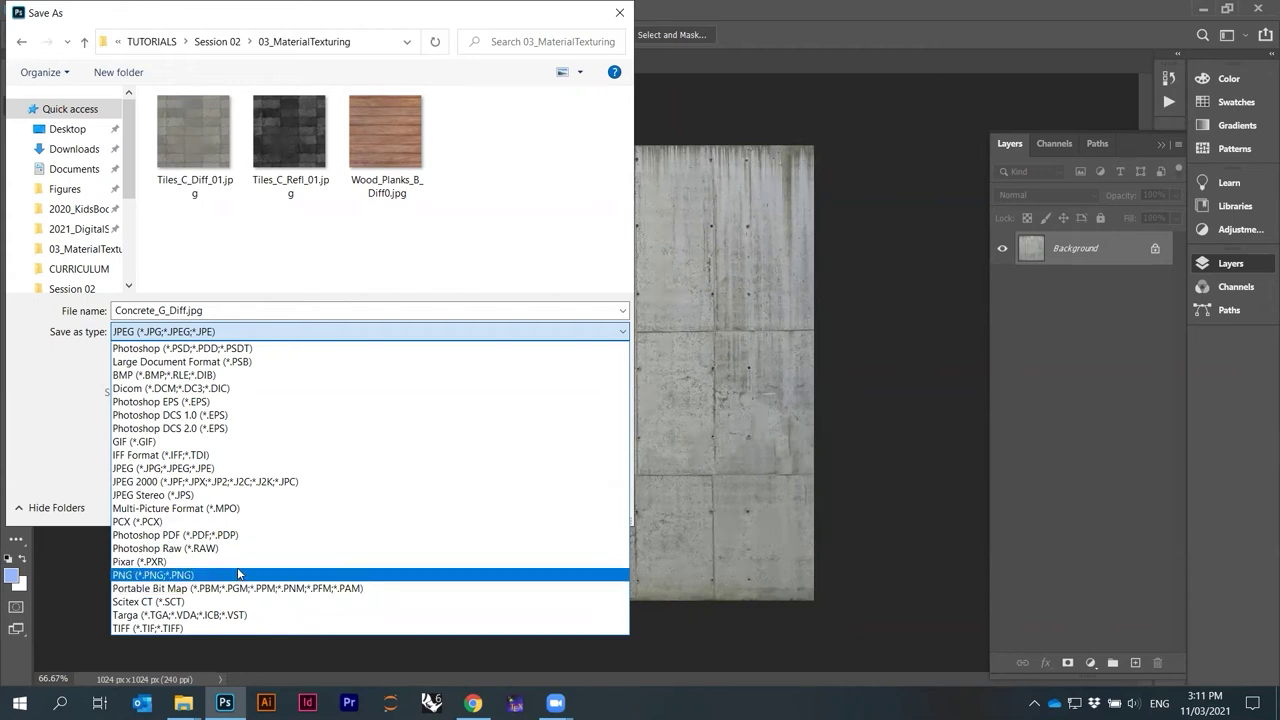
{"action": "left_click", "coordinate": [238, 348]}
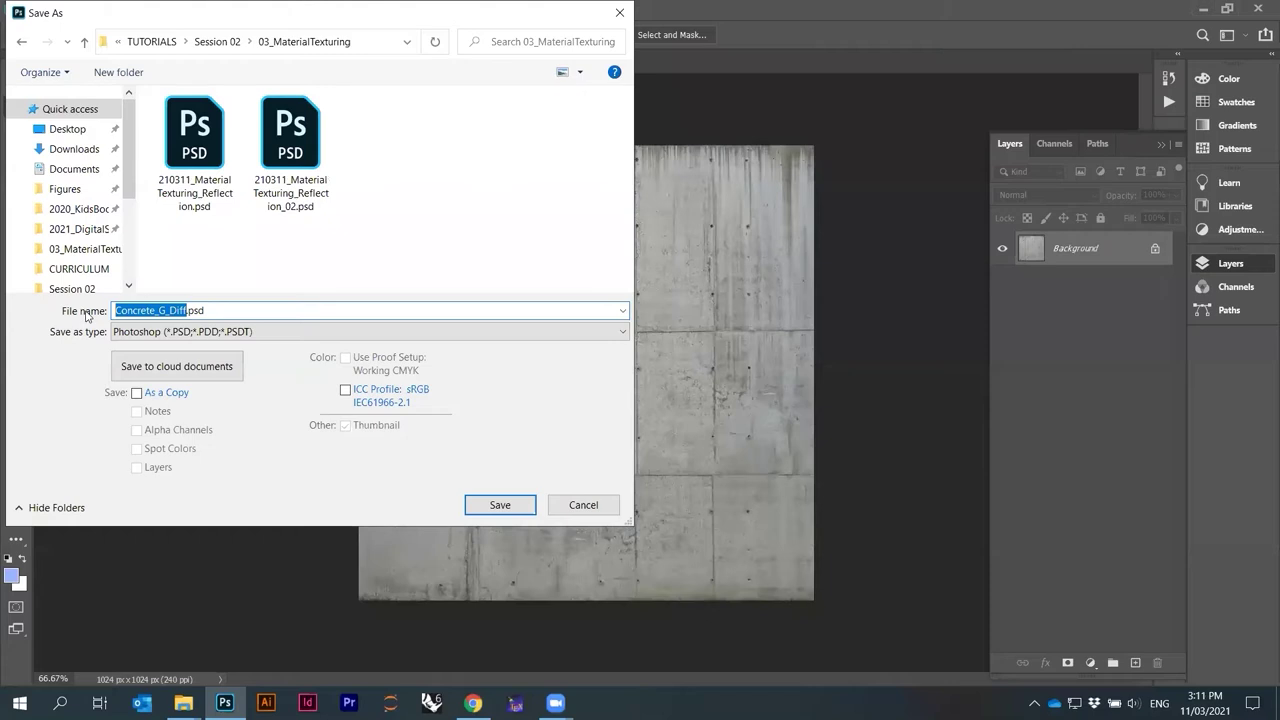
{"action": "type", "text": "21"}
{"action": "type", "text": "1103"}
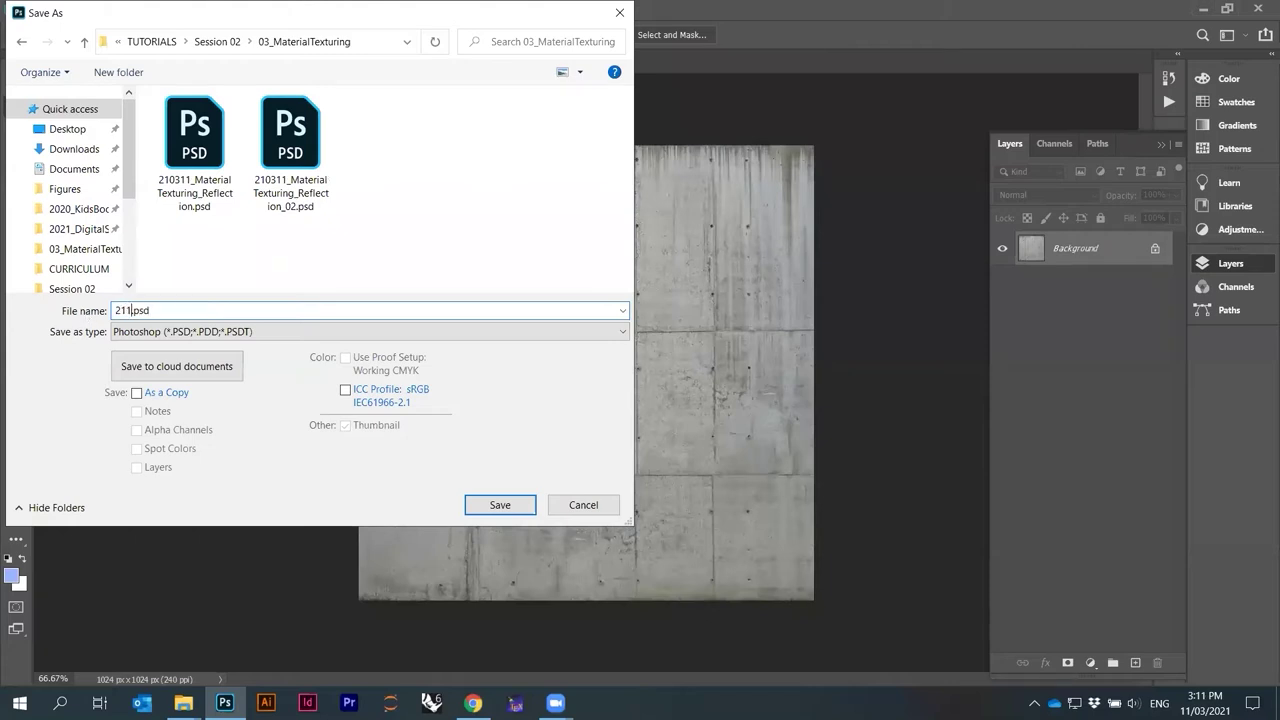
{"action": "type", "text": "_Textruing"}
{"action": "key", "text": "BackSpace"}
{"action": "key", "text": "BackSpace"}
{"action": "key", "text": "BackSpace"}
{"action": "key", "text": "BackSpace"}
{"action": "key", "text": "BackSpace"}
{"action": "type", "text": "uring_MaskLayer"}
{"action": "key", "text": "Return"}
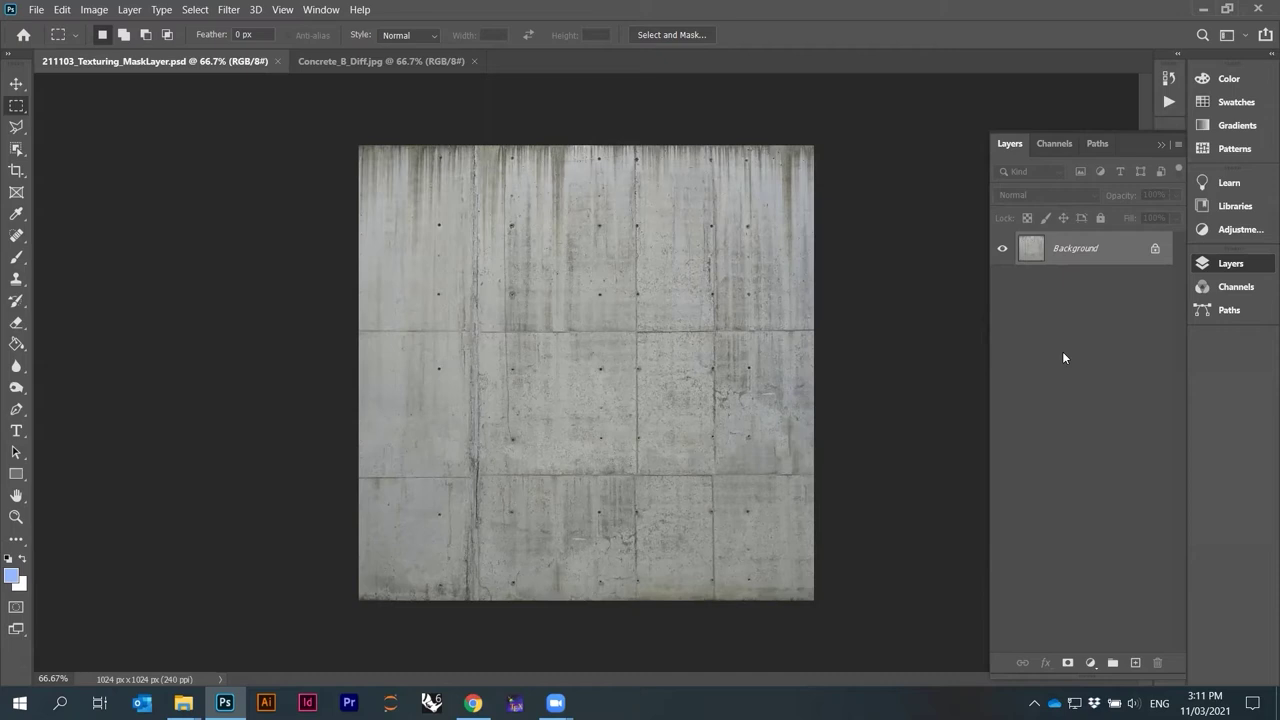
Cut the concrete from the Background, leaving it white, and paste it back as a new layer.
{"action": "scroll", "coordinate": [640, 343], "scroll_direction": "up", "scroll_amount": 1}
{"action": "key", "text": "ctrl+a"}
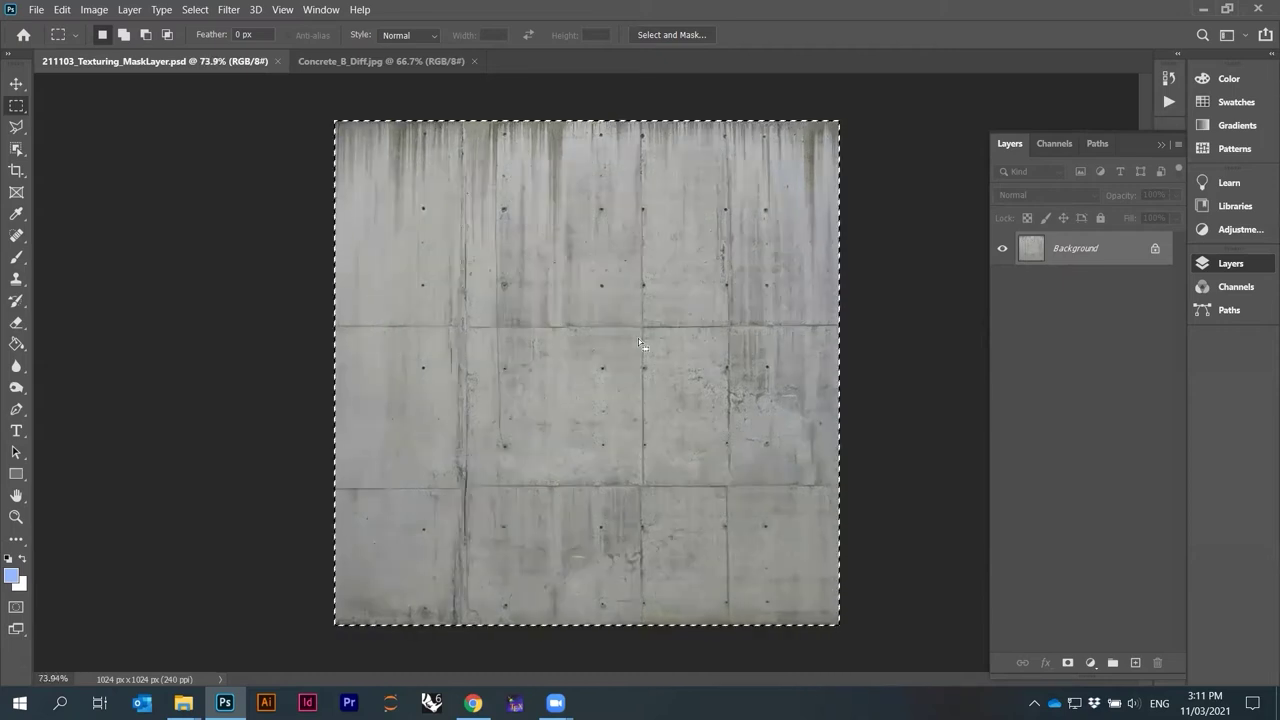
{"action": "key", "text": "BackSpace"}
{"action": "key", "text": "ctrl+d"}
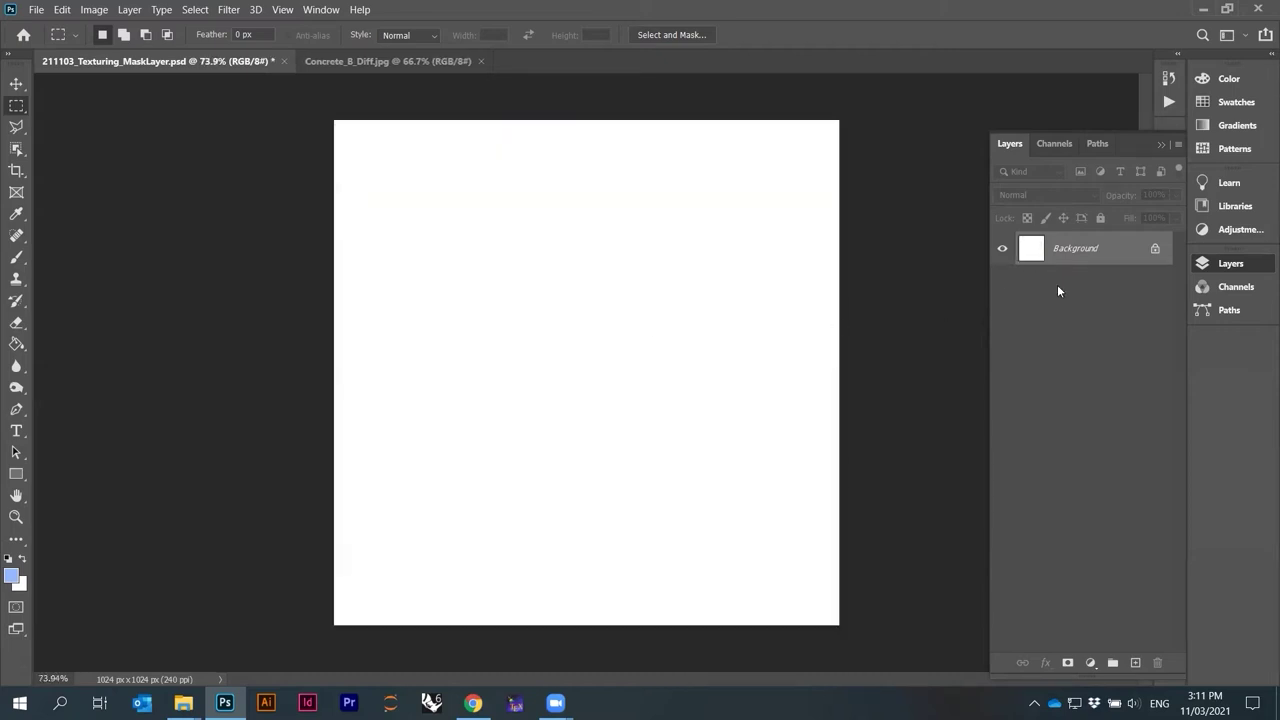
{"action": "key", "text": "ctrl+v"}
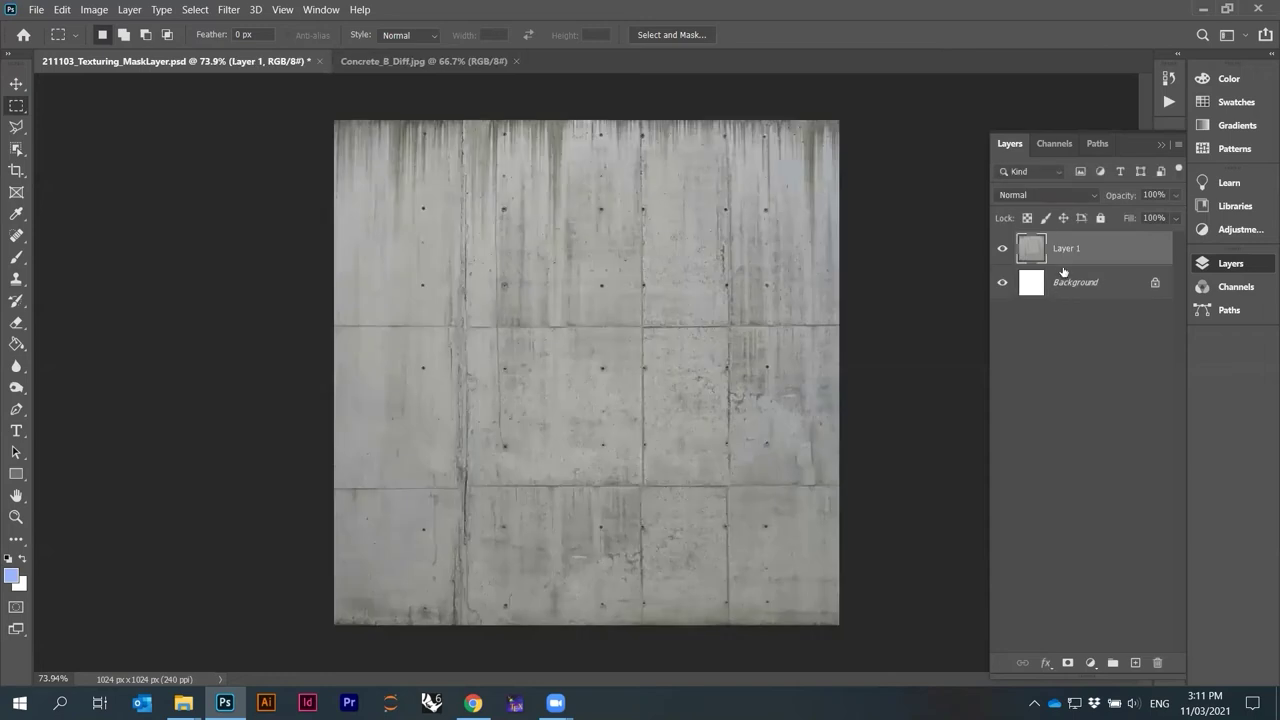
Rename the pasted layer to 'concrete 1'.
{"action": "double_click", "coordinate": [1066, 248]}
{"action": "type", "text": "concrete 1"}
{"action": "key", "text": "Return"}
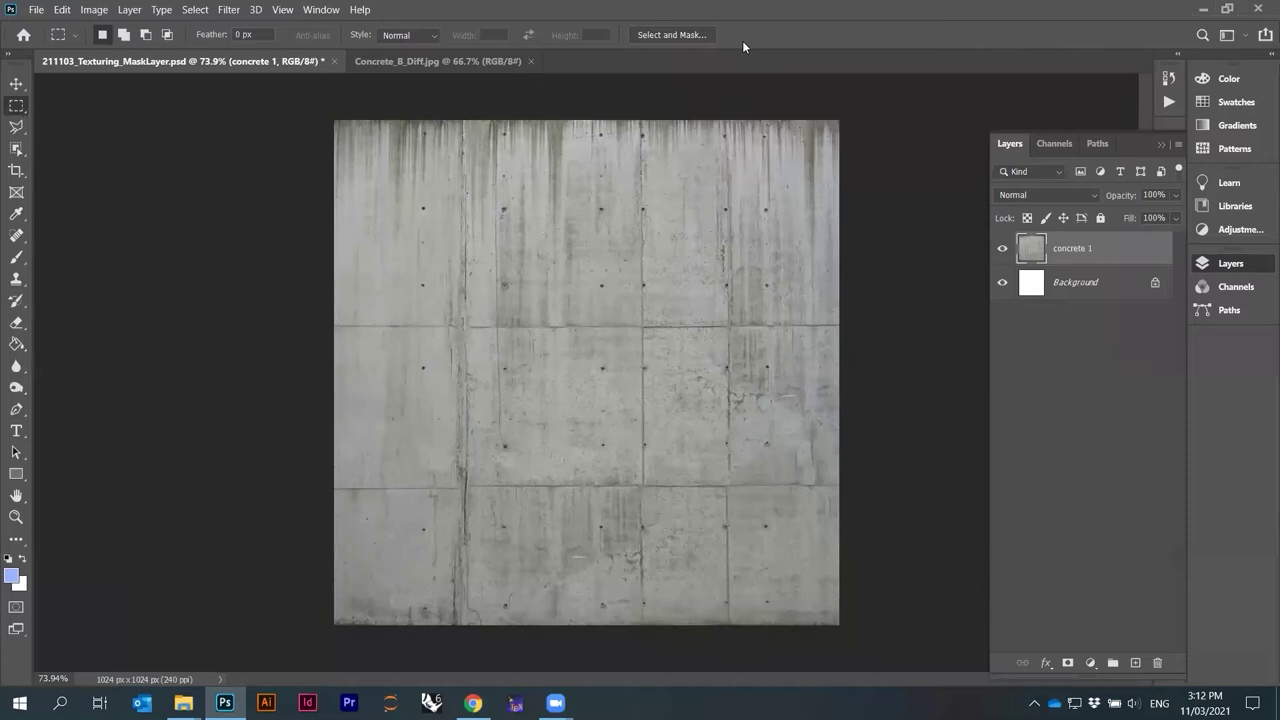
Visit the Concrete folder window, then bring 211103_Texturing_MaskLayer.psd back to the front.
{"action": "left_click", "coordinate": [183, 703]}
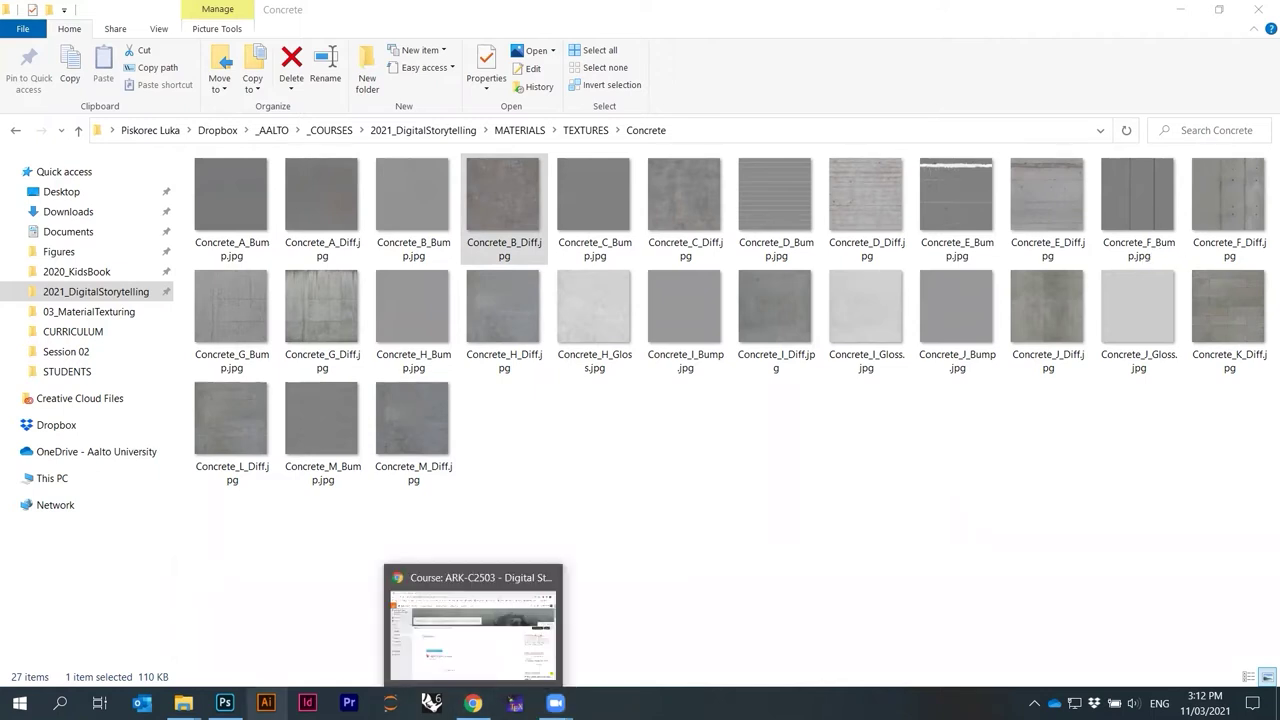
{"action": "left_click", "coordinate": [225, 671]}
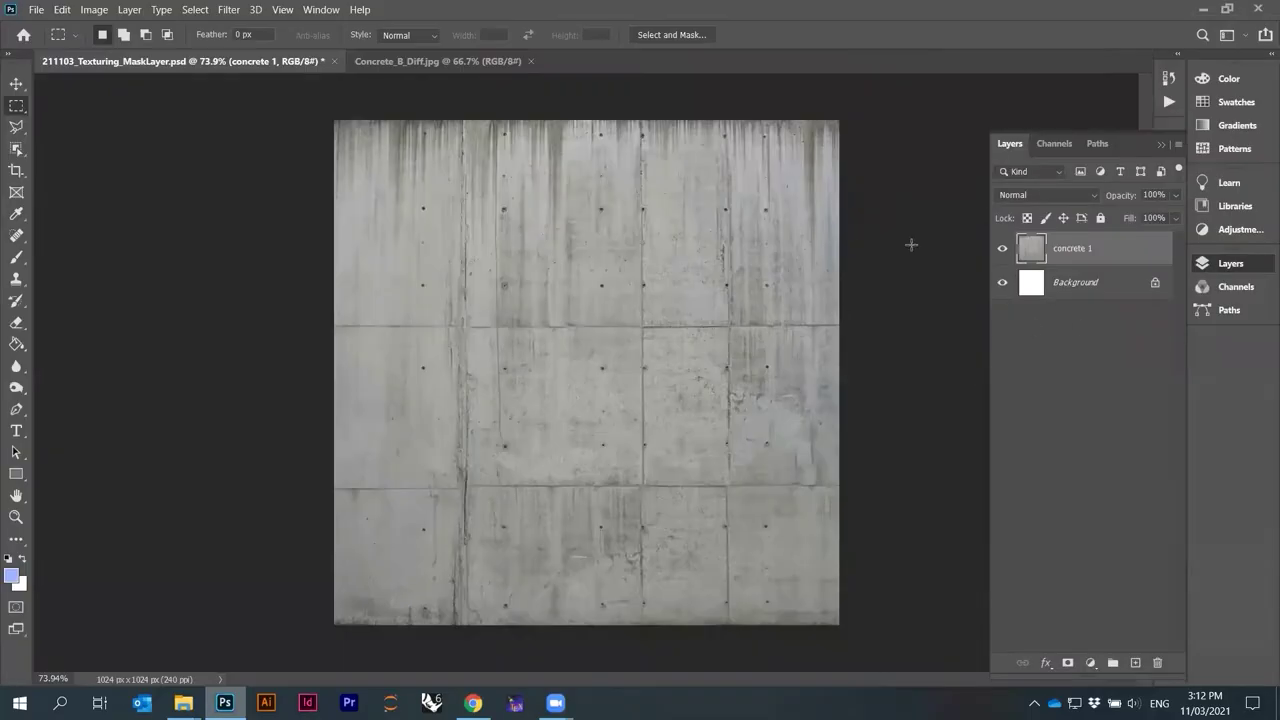
Toggle the layers' visibility on and off to compare them.
{"action": "left_click", "coordinate": [1002, 251]}
{"action": "left_click", "coordinate": [1003, 254]}
{"action": "left_click", "coordinate": [1003, 251]}
{"action": "left_click", "coordinate": [1002, 283]}
{"action": "left_click", "coordinate": [1002, 283]}
{"action": "left_click", "coordinate": [1003, 250]}
Copy the whole Concrete_B_Diff texture, close its tab, and paste it into the PSD as a new layer.
{"action": "left_click", "coordinate": [446, 64]}
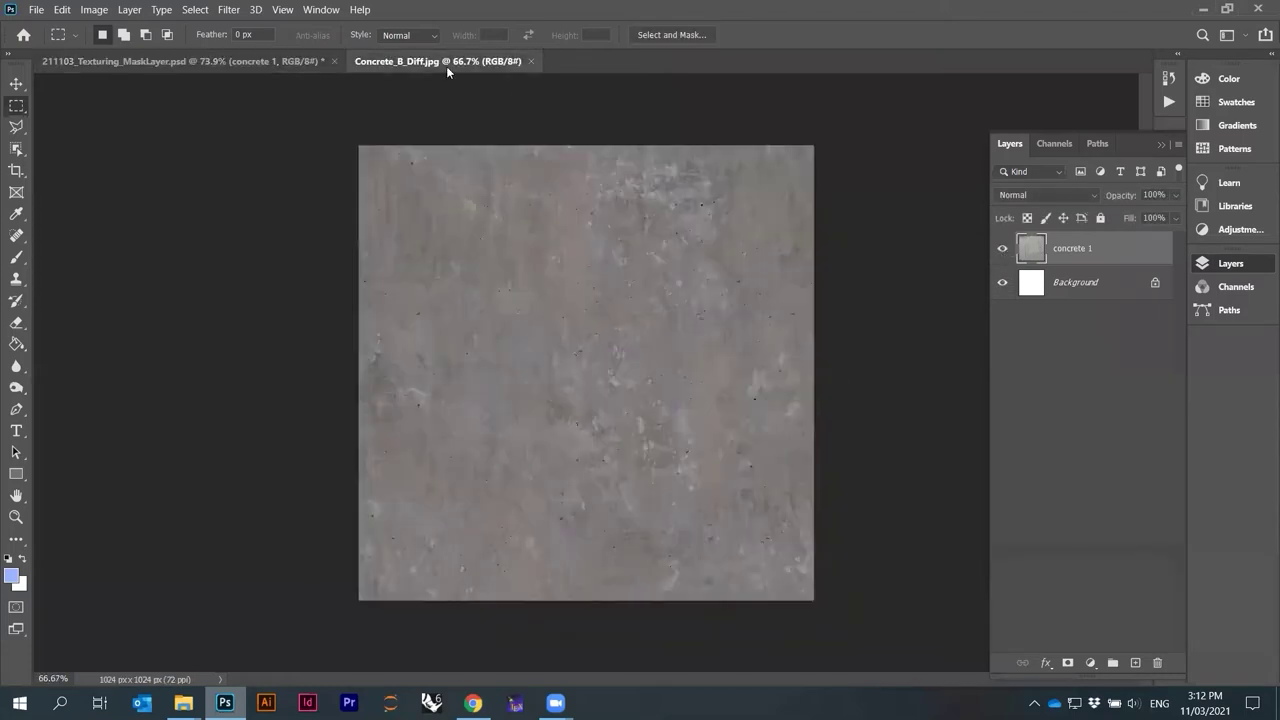
{"action": "key", "text": "ctrl+a"}
{"action": "left_click", "coordinate": [531, 61]}
{"action": "key", "text": "ctrl+v"}
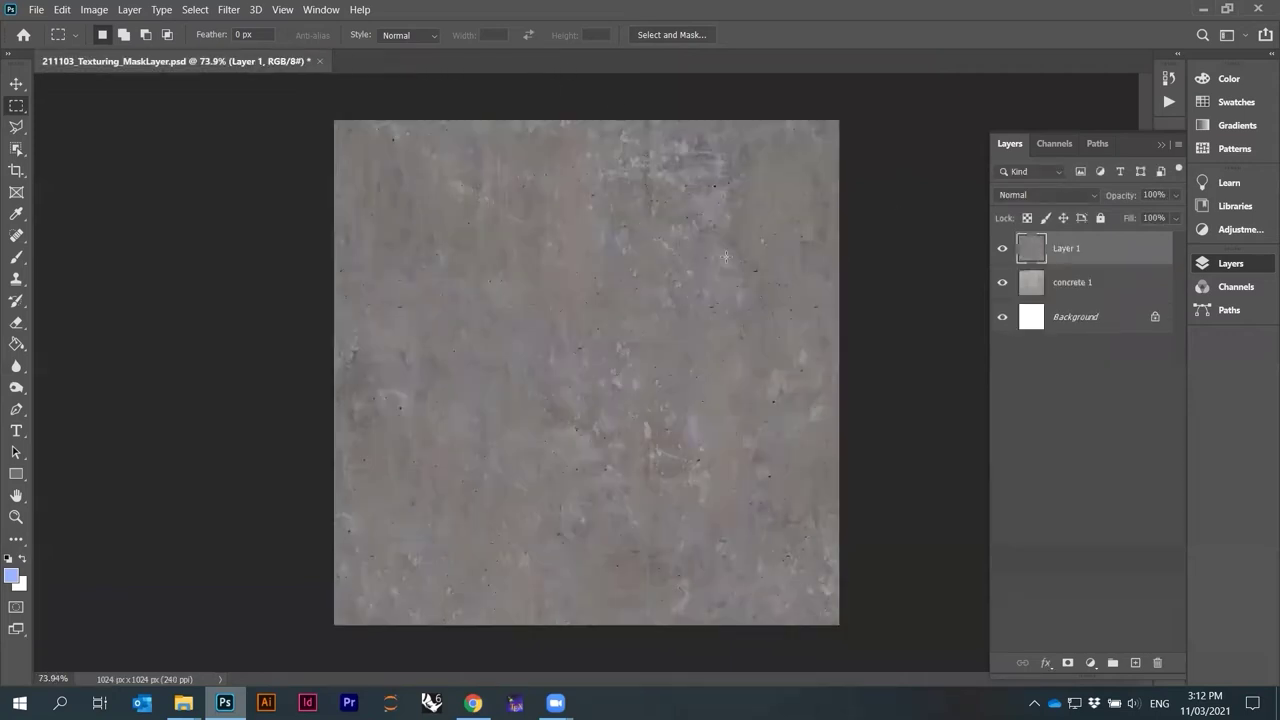
Rename Layer 1 to 'concrete 2'.
{"action": "double_click", "coordinate": [1064, 250]}
{"action": "type", "text": "concrete 2"}
{"action": "key", "text": "Return"}
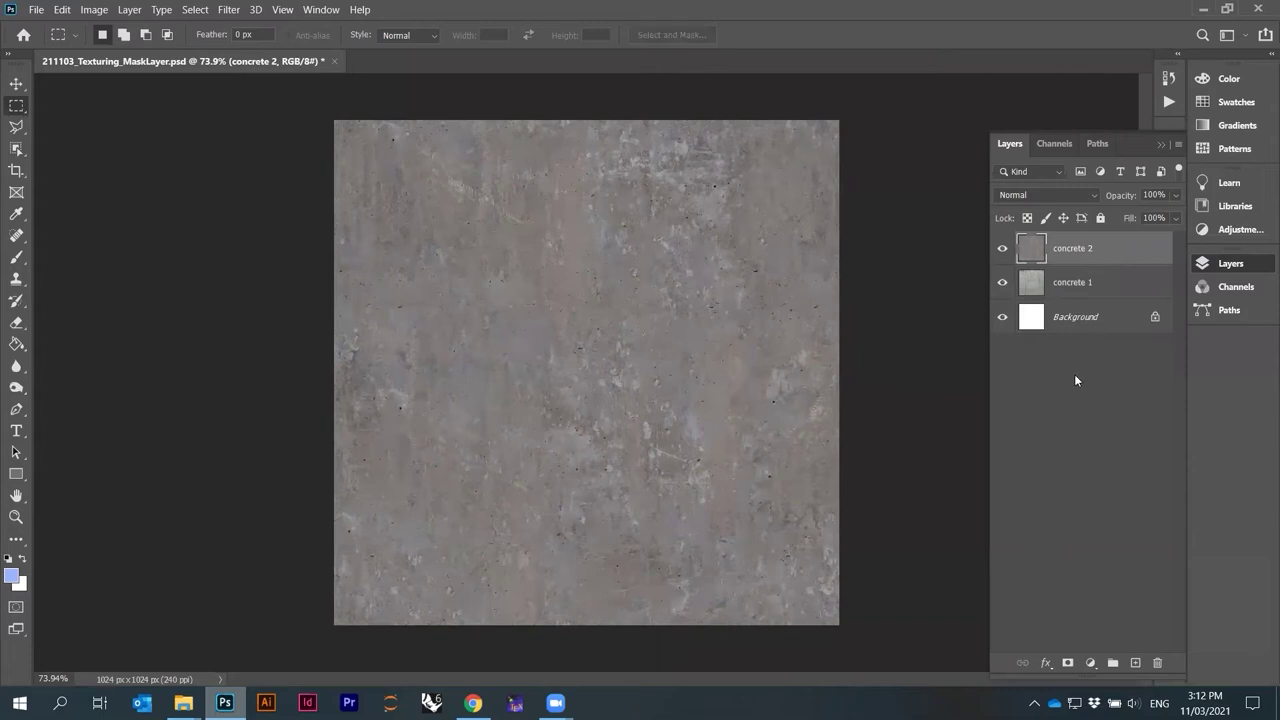
{"action": "left_click", "coordinate": [1095, 368]}
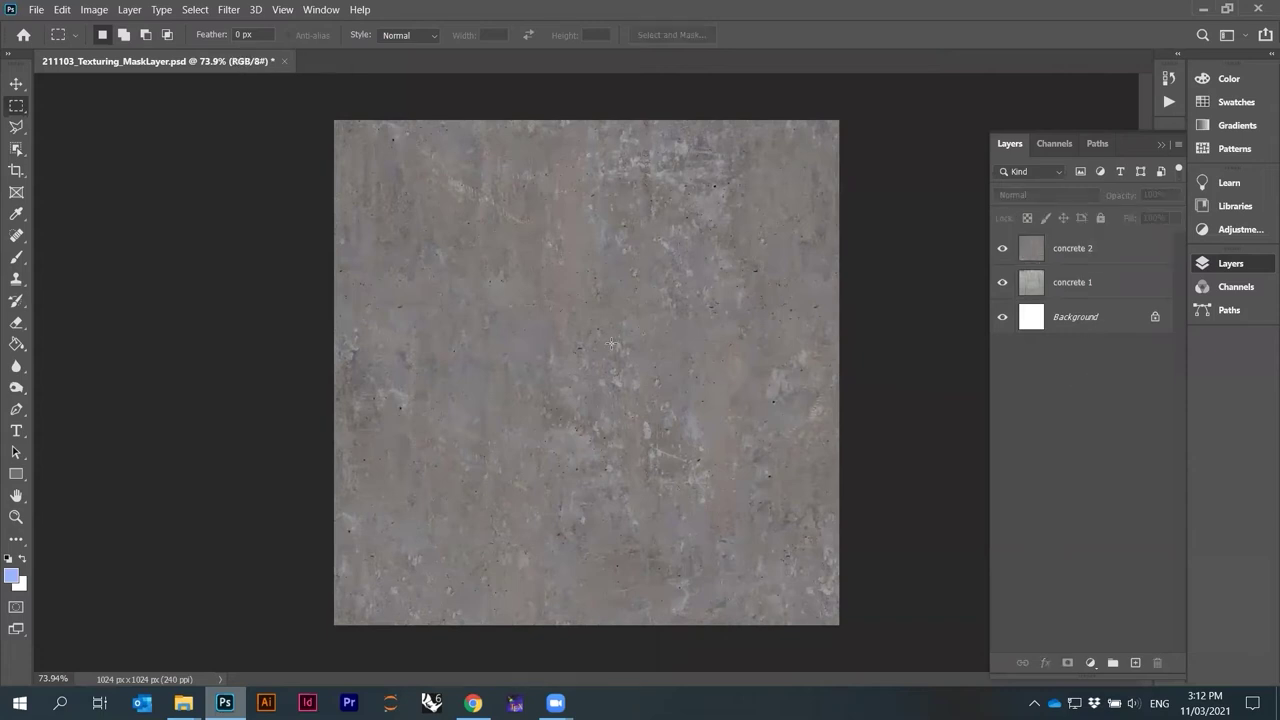
{"action": "scroll", "coordinate": [611, 343], "scroll_direction": "up", "scroll_amount": 3}
{"action": "scroll", "coordinate": [595, 347], "scroll_direction": "down", "scroll_amount": 3}
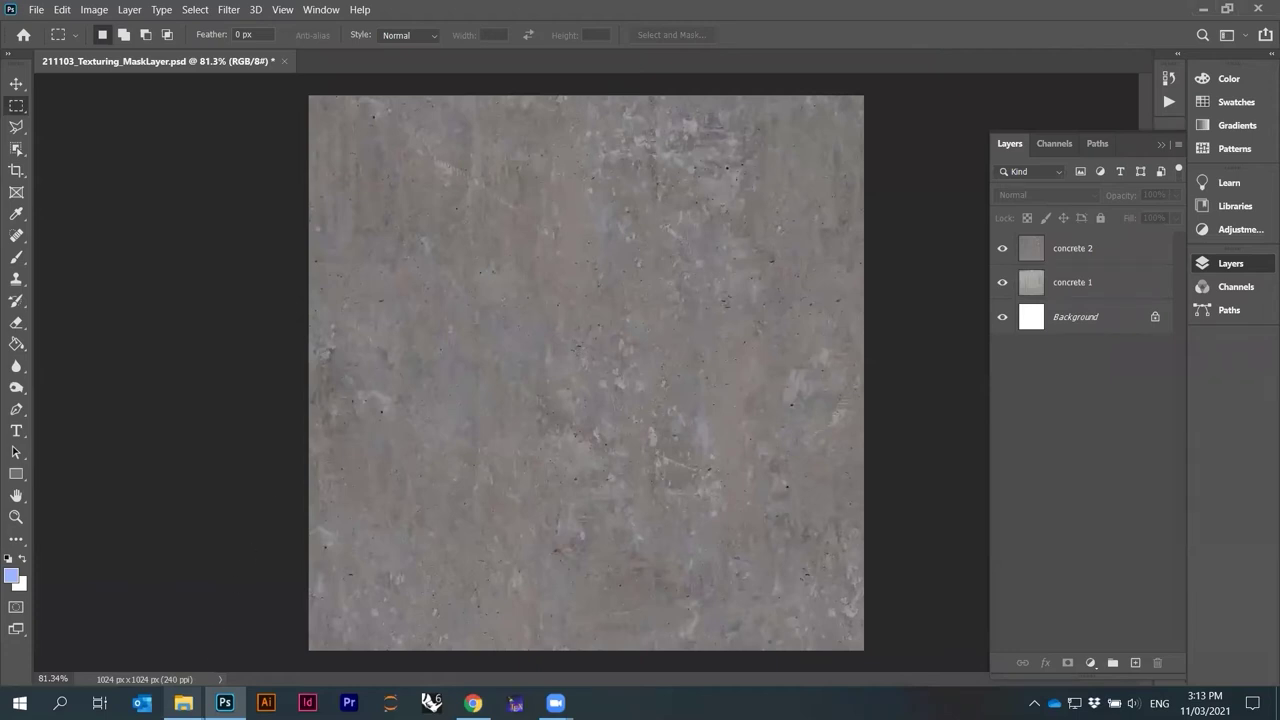
{"action": "mouse_move", "coordinate": [183, 703]}
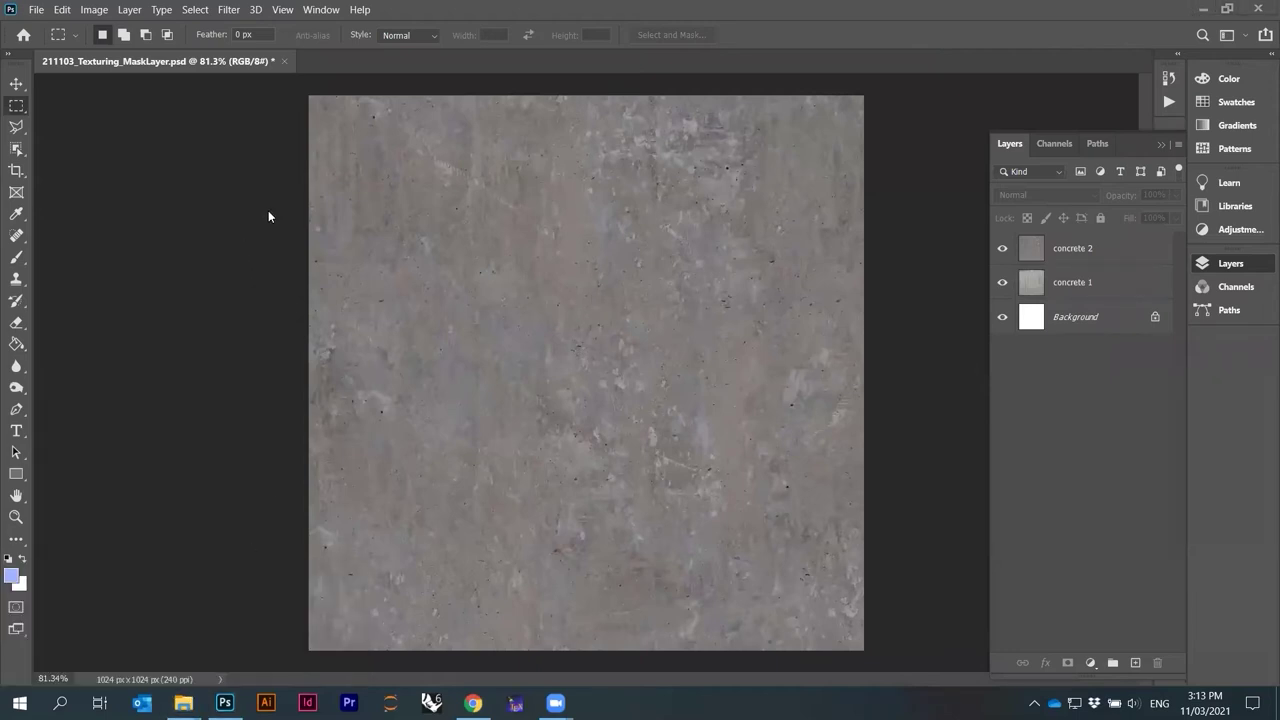
Create a new empty layer named 'mask layer' from the Layers panel menu.
{"action": "left_click", "coordinate": [1173, 143]}
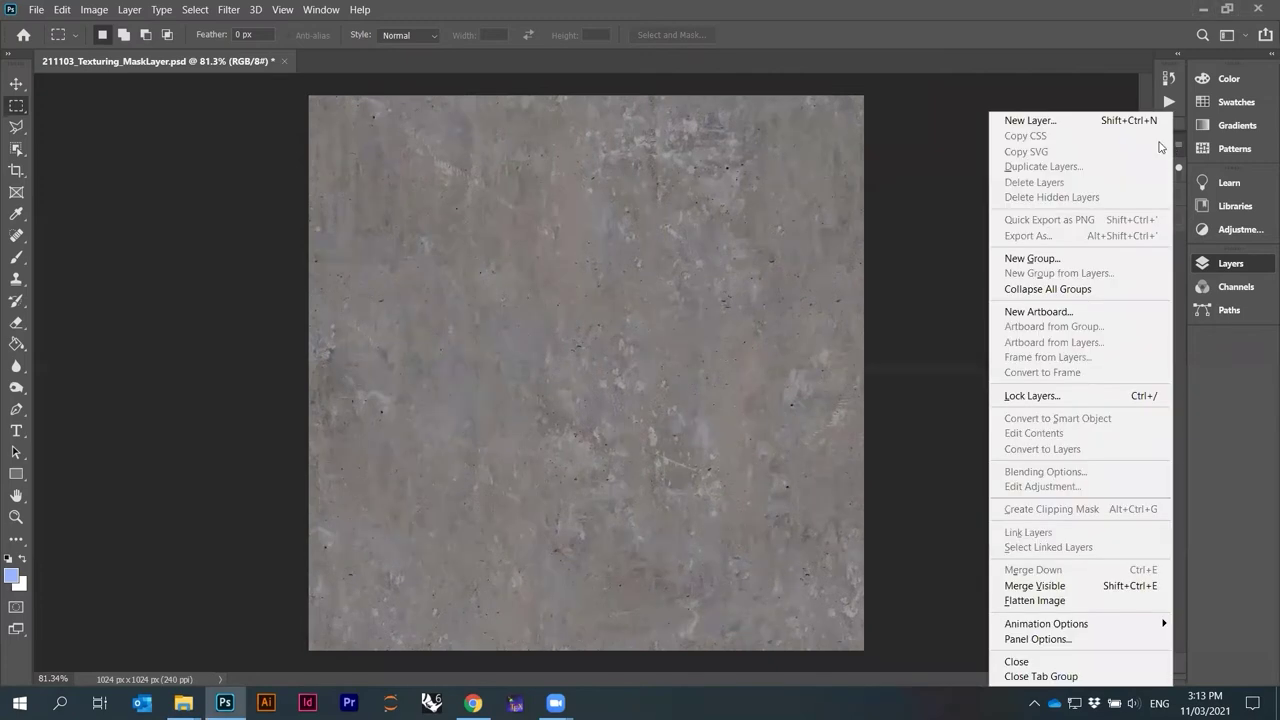
{"action": "left_click", "coordinate": [1081, 120]}
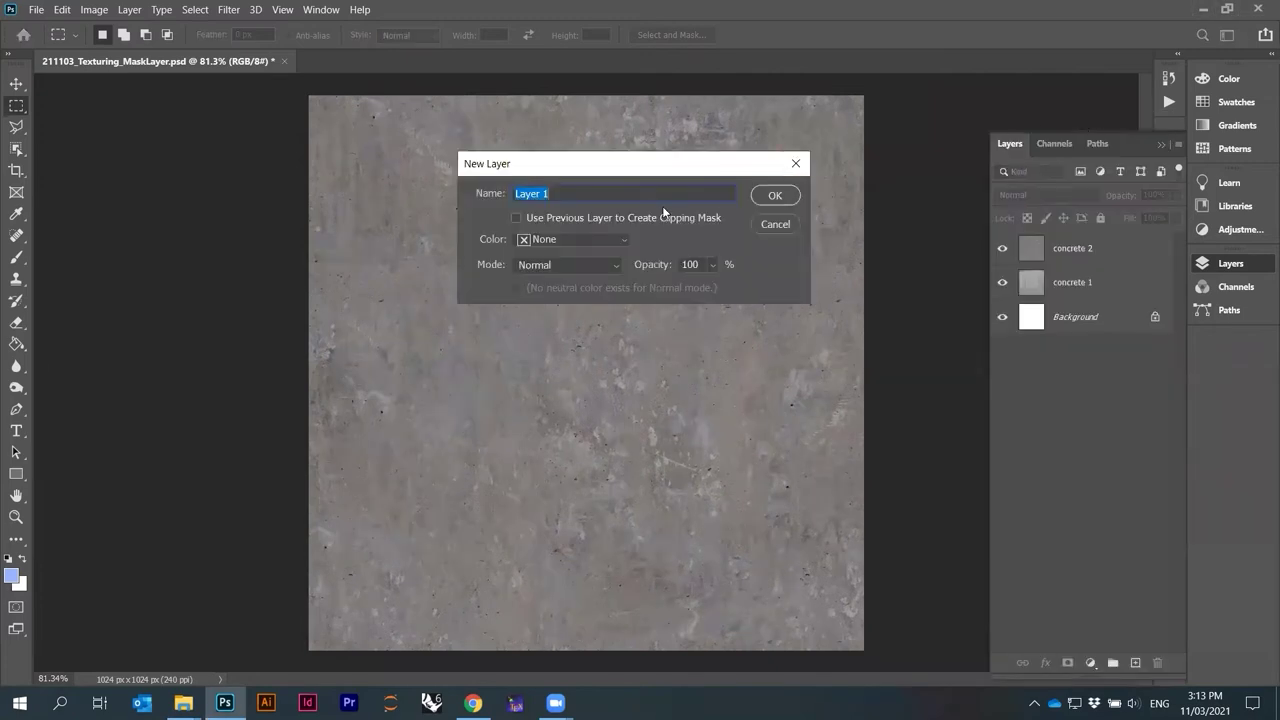
{"action": "type", "text": "mask laye"}
{"action": "key", "text": "Return"}
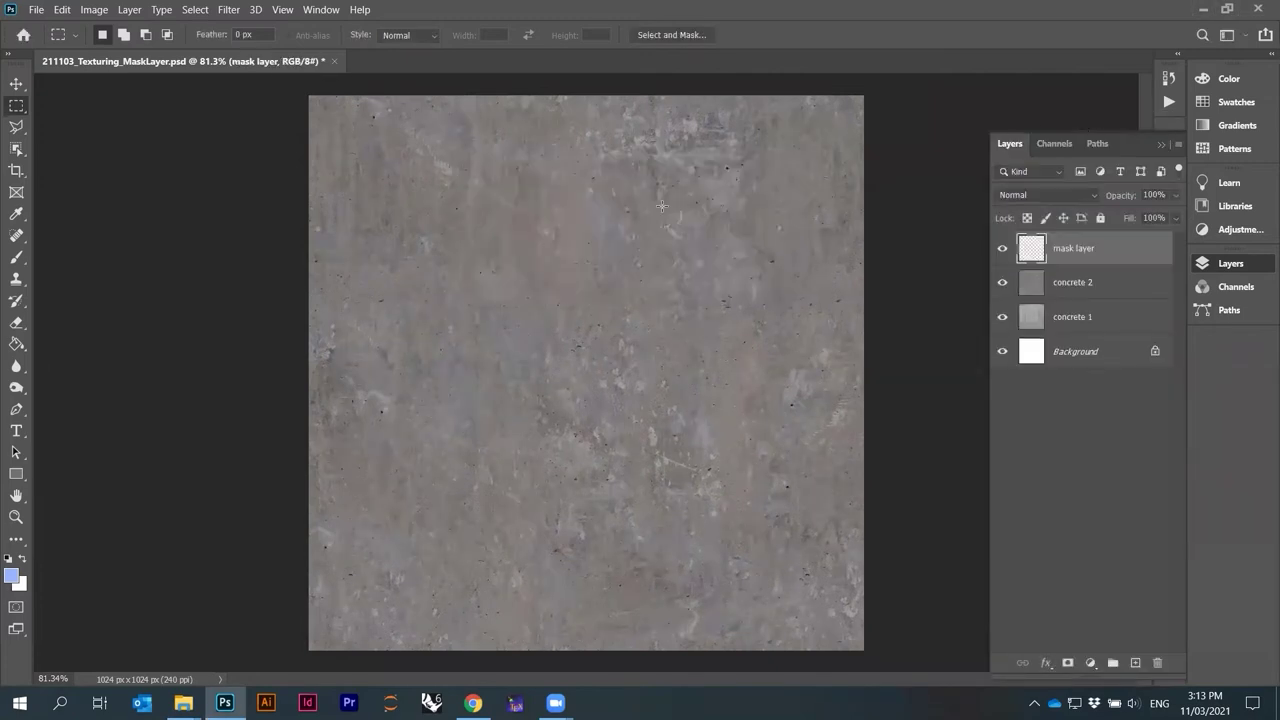
Reset colours to black and white and fill the mask layer with black using the Paint Bucket.
{"action": "left_click", "coordinate": [17, 345]}
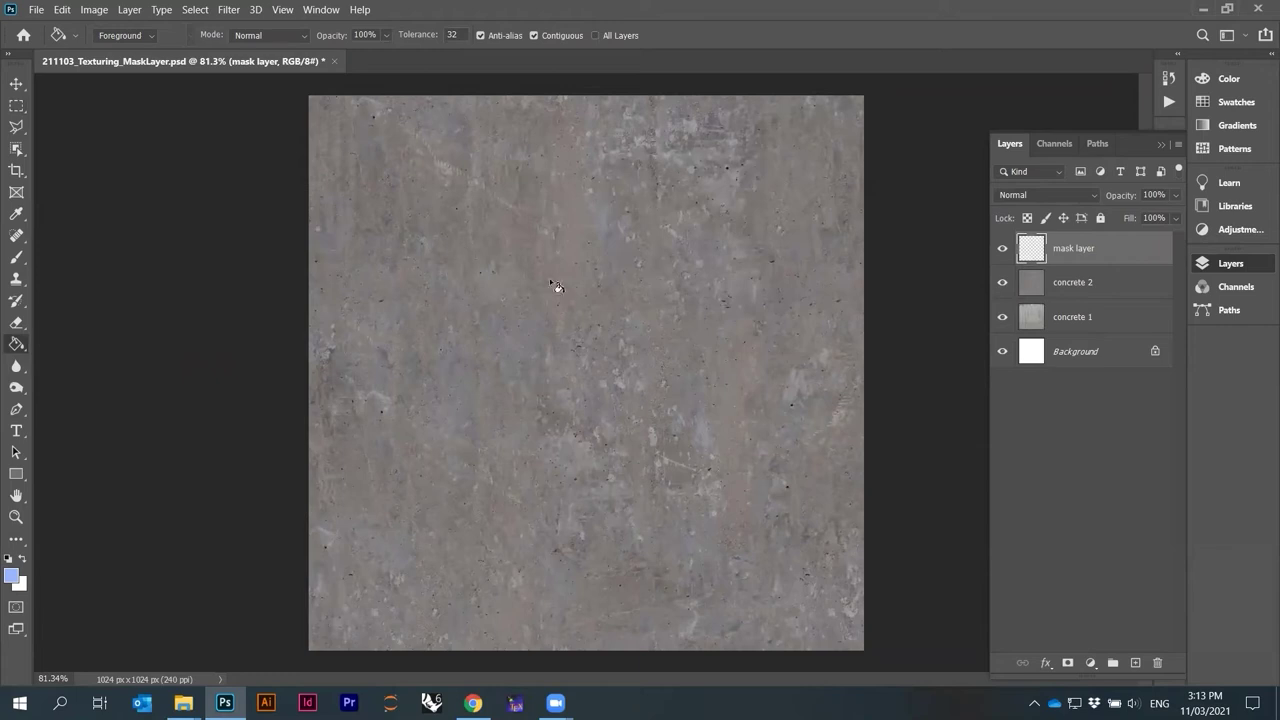
{"action": "left_click", "coordinate": [645, 283]}
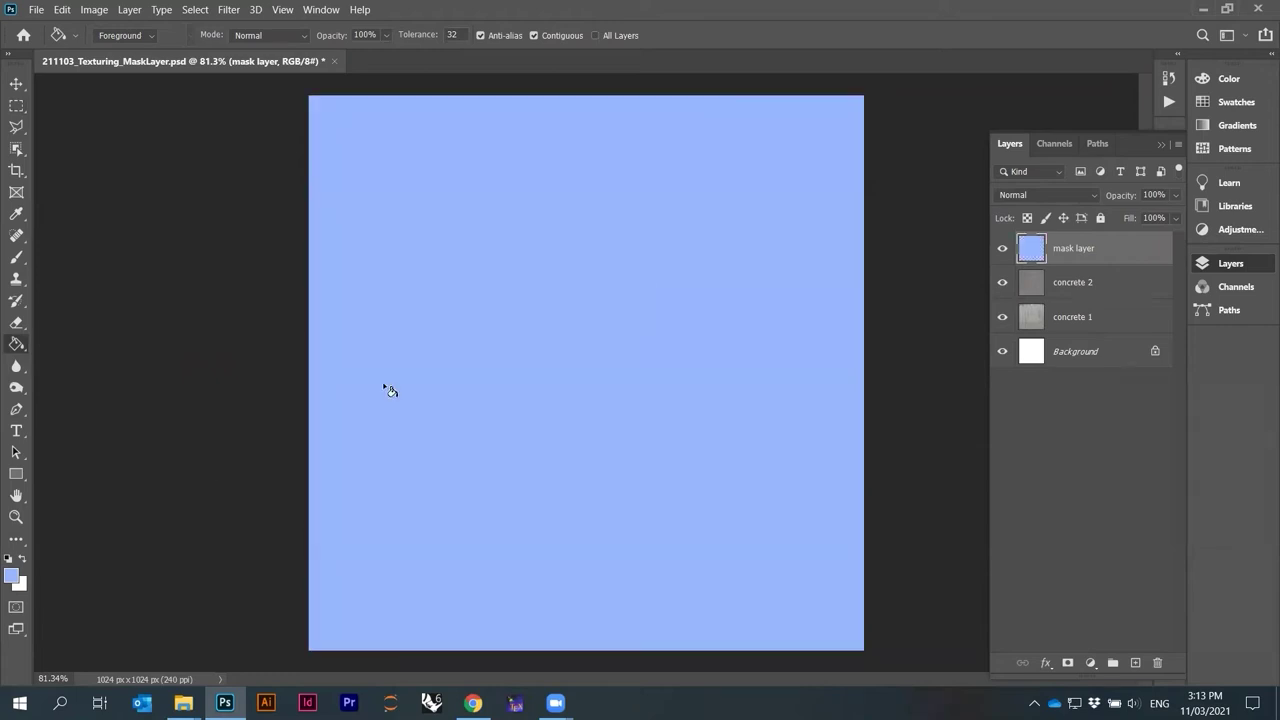
{"action": "left_click", "coordinate": [15, 580]}
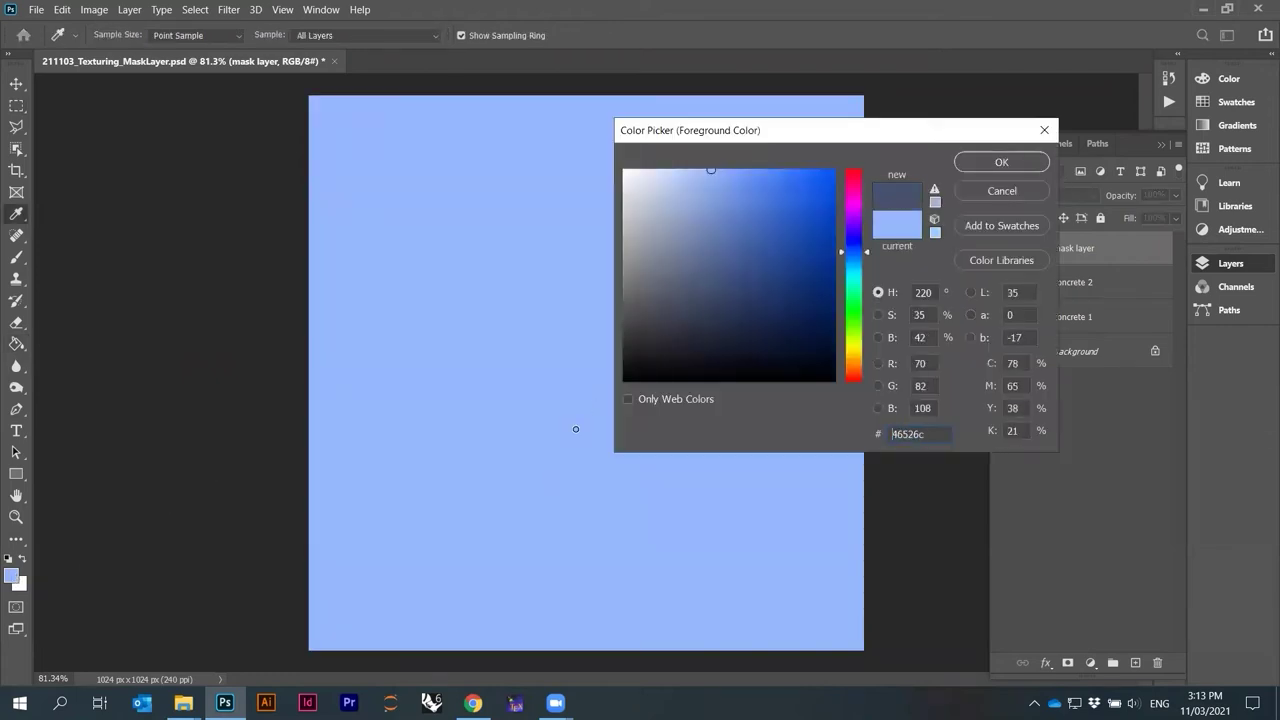
{"action": "left_click", "coordinate": [985, 164]}
{"action": "key", "text": "d"}
{"action": "left_click", "coordinate": [770, 263]}
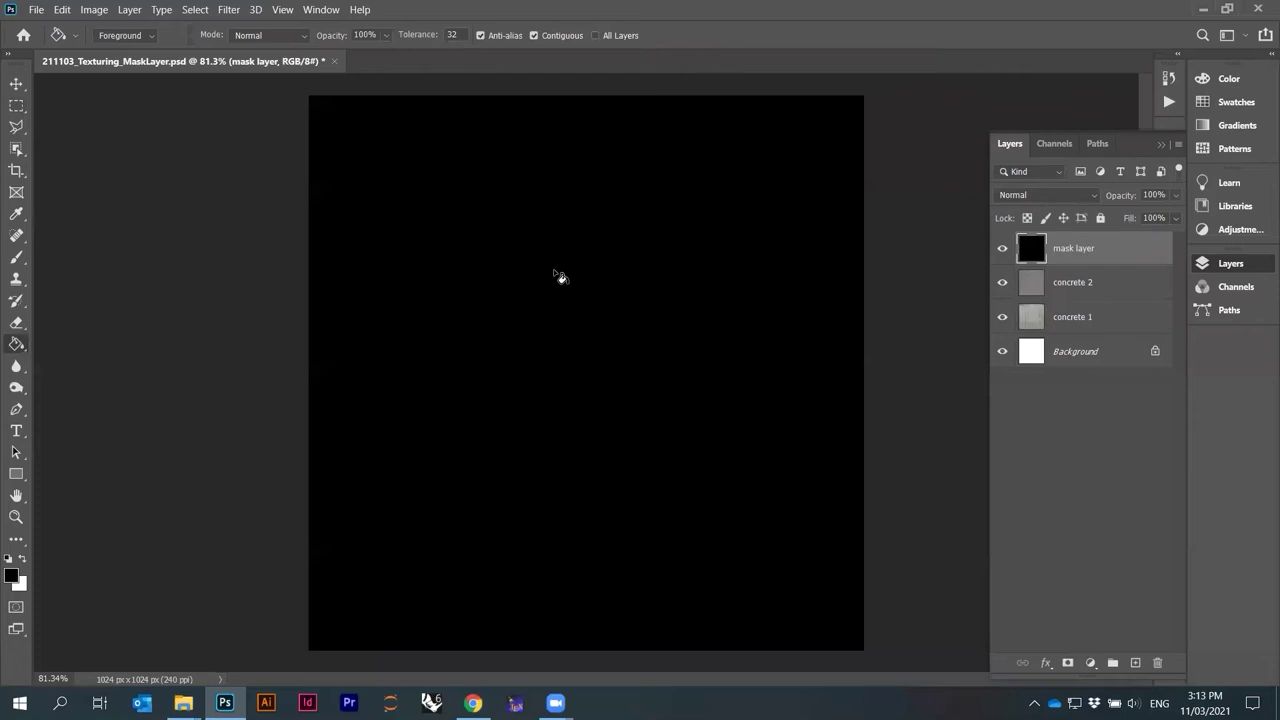
Select the Rectangular Marquee tool and bring up its list of other selection shapes.
{"action": "left_click", "coordinate": [13, 107]}
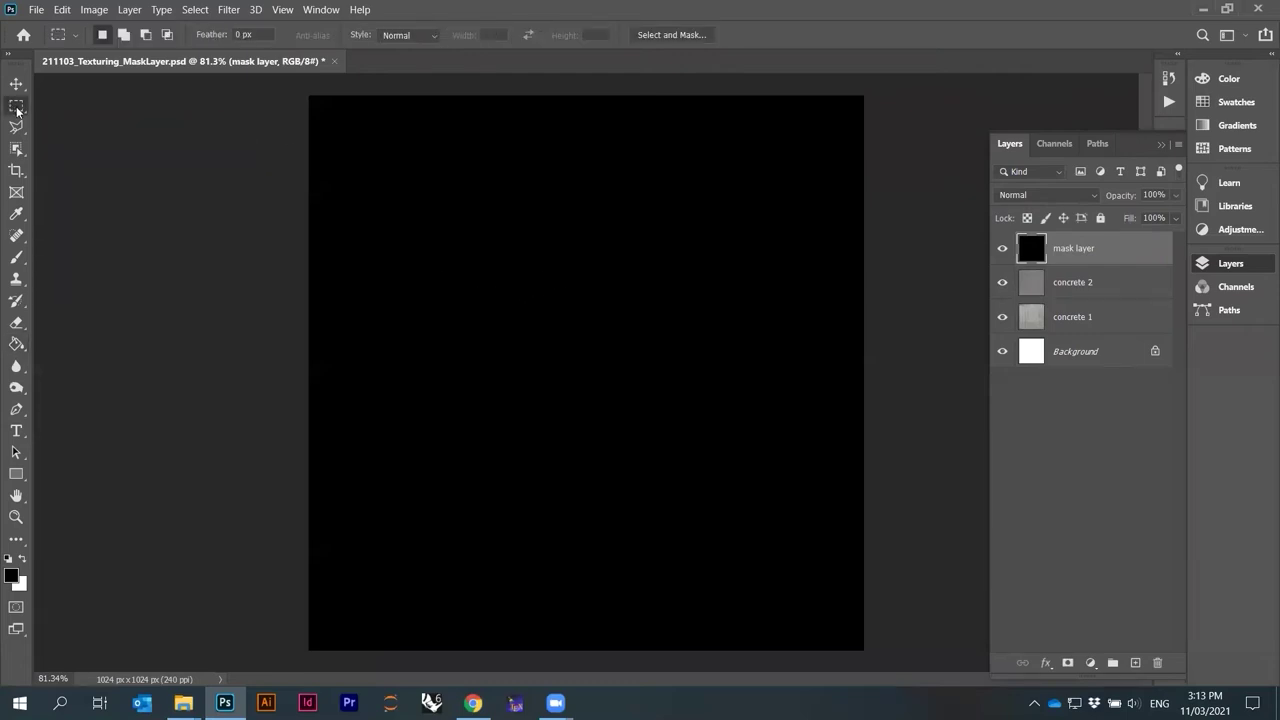
{"action": "right_click", "coordinate": [17, 111]}
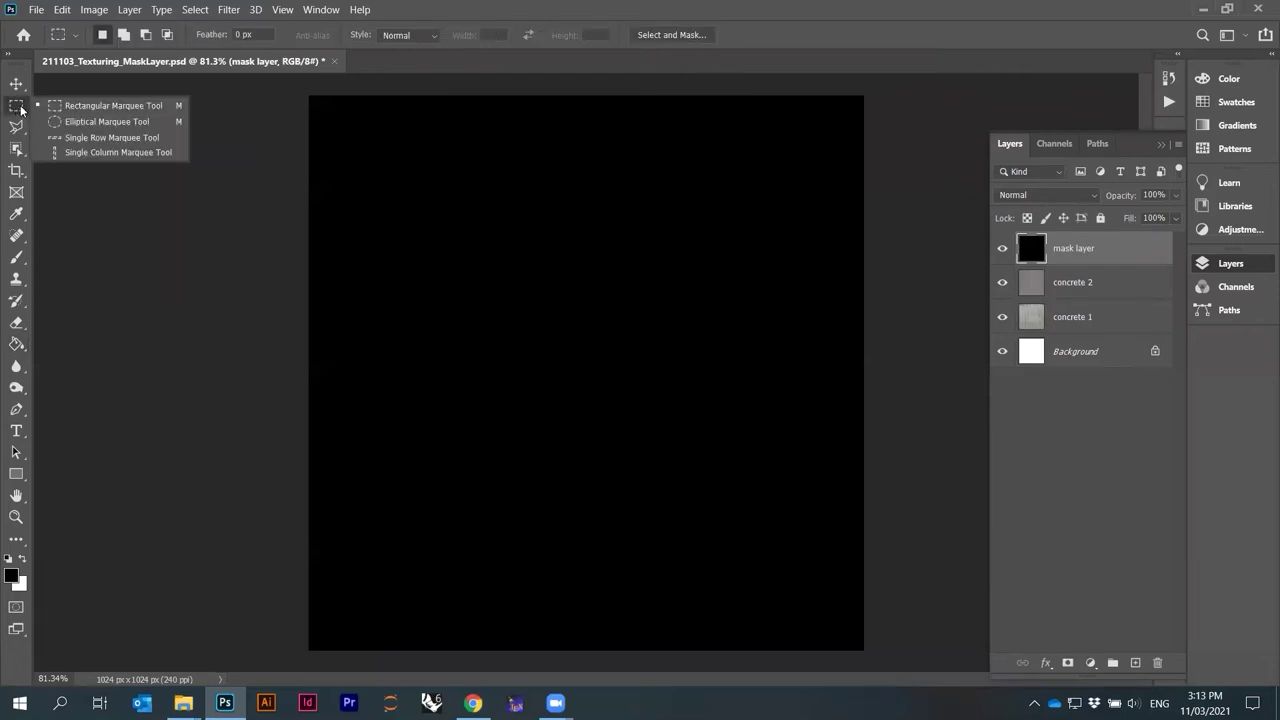
{"action": "left_click", "coordinate": [19, 109]}
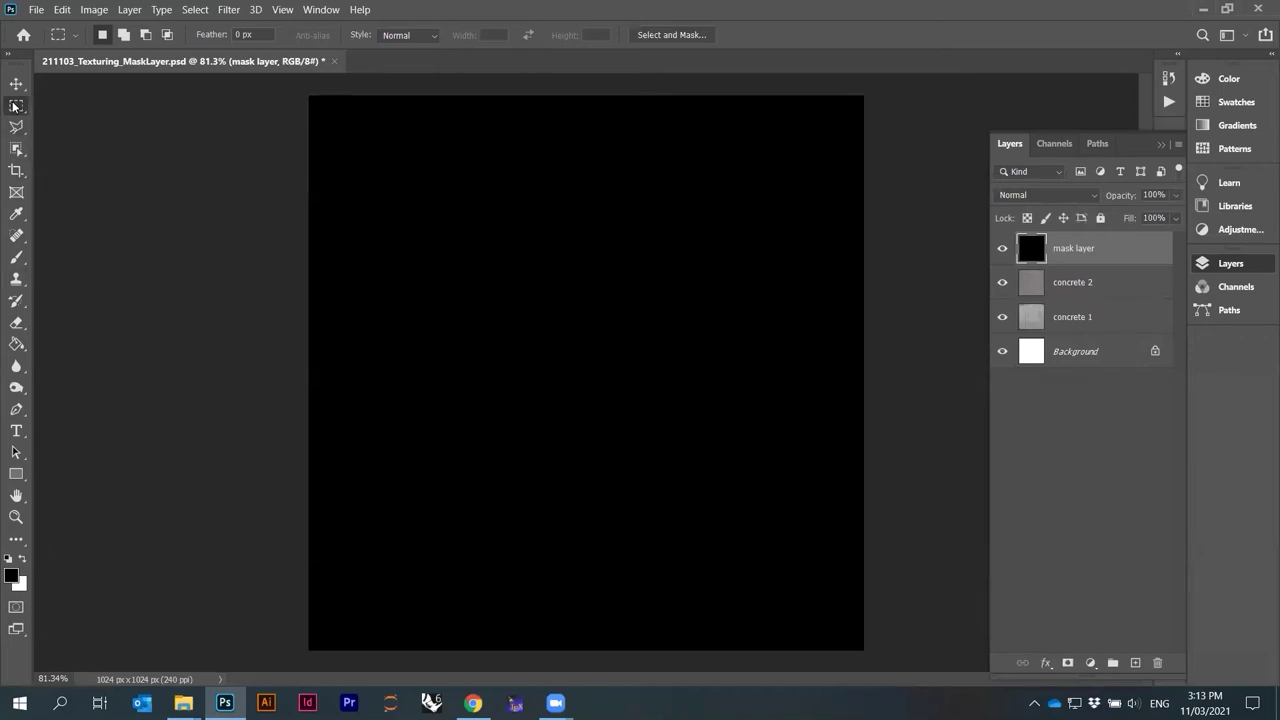
{"action": "right_click", "coordinate": [14, 106]}
Draw a 476 px circle at the canvas centre, fill it white, and deselect.
{"action": "left_click", "coordinate": [60, 120]}
{"action": "left_click_drag", "start_coordinate": [591, 372], "coordinate": [745, 541]}
{"action": "left_click", "coordinate": [24, 561]}
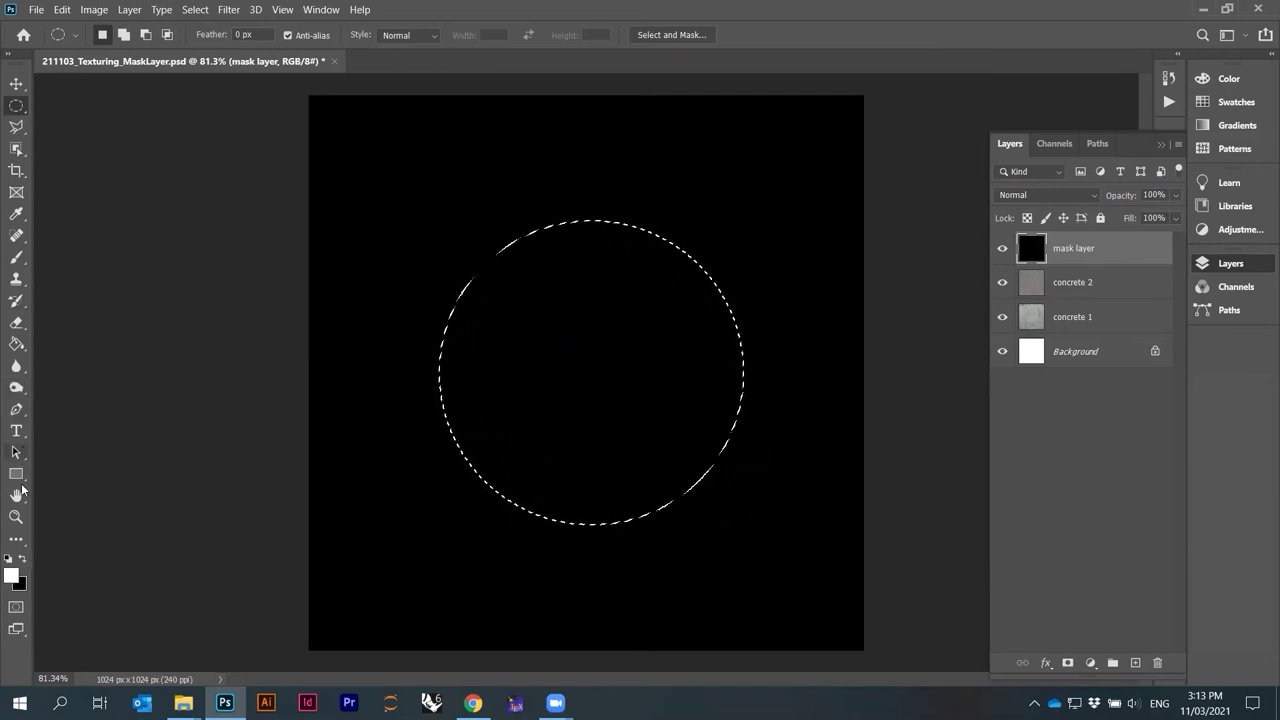
{"action": "left_click", "coordinate": [16, 343]}
{"action": "left_click", "coordinate": [606, 340]}
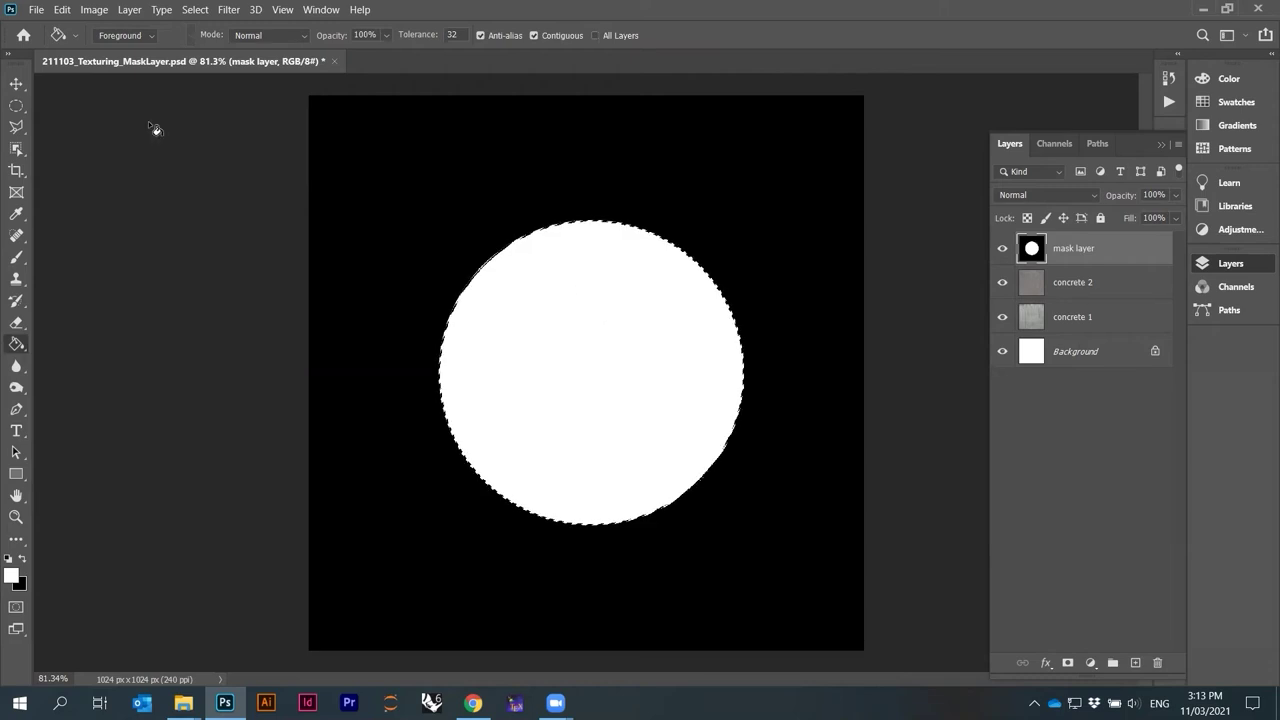
{"action": "left_click", "coordinate": [16, 103]}
{"action": "left_click", "coordinate": [170, 183]}
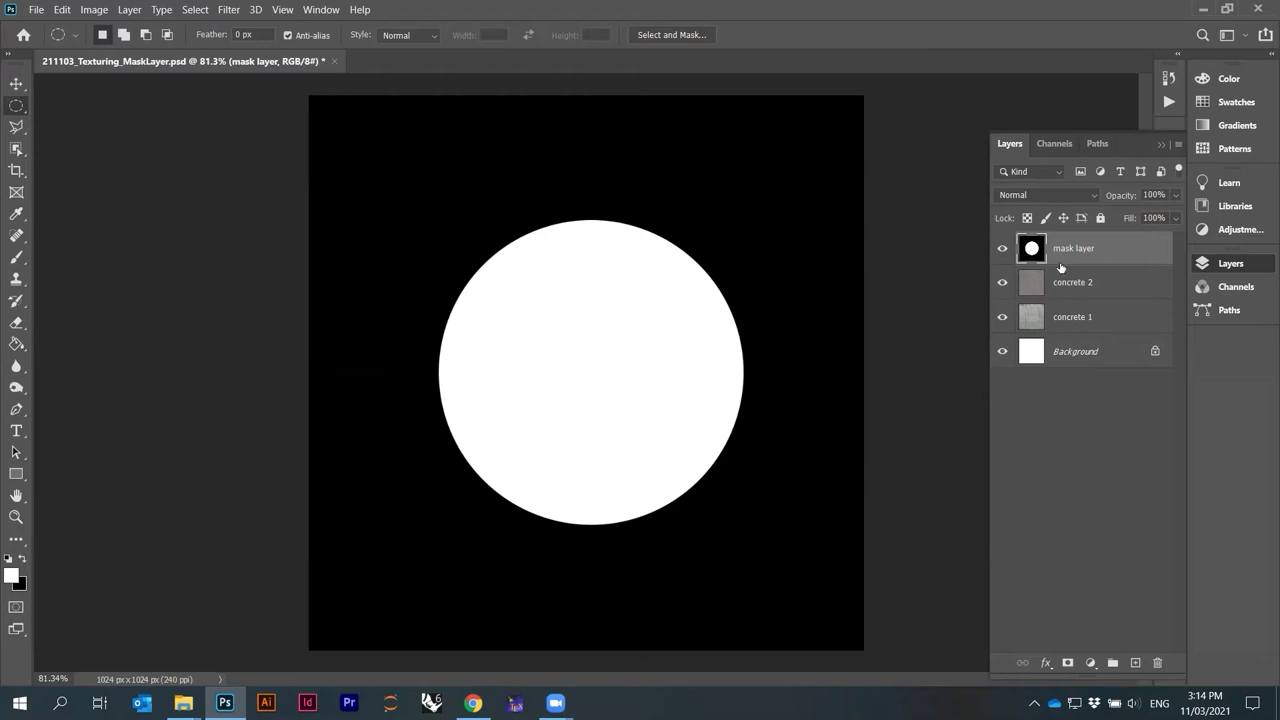
Hide the mask layer and add a layer mask to concrete 2.
{"action": "left_click", "coordinate": [1079, 285]}
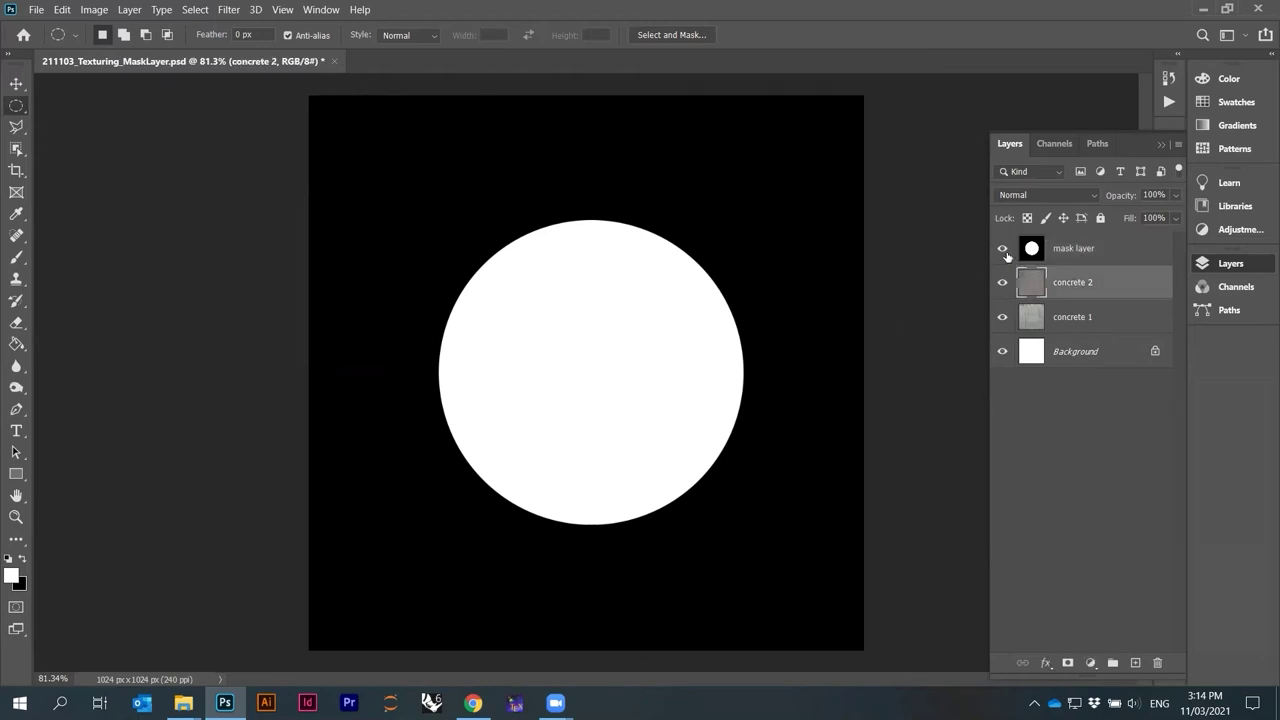
{"action": "left_click", "coordinate": [1003, 249]}
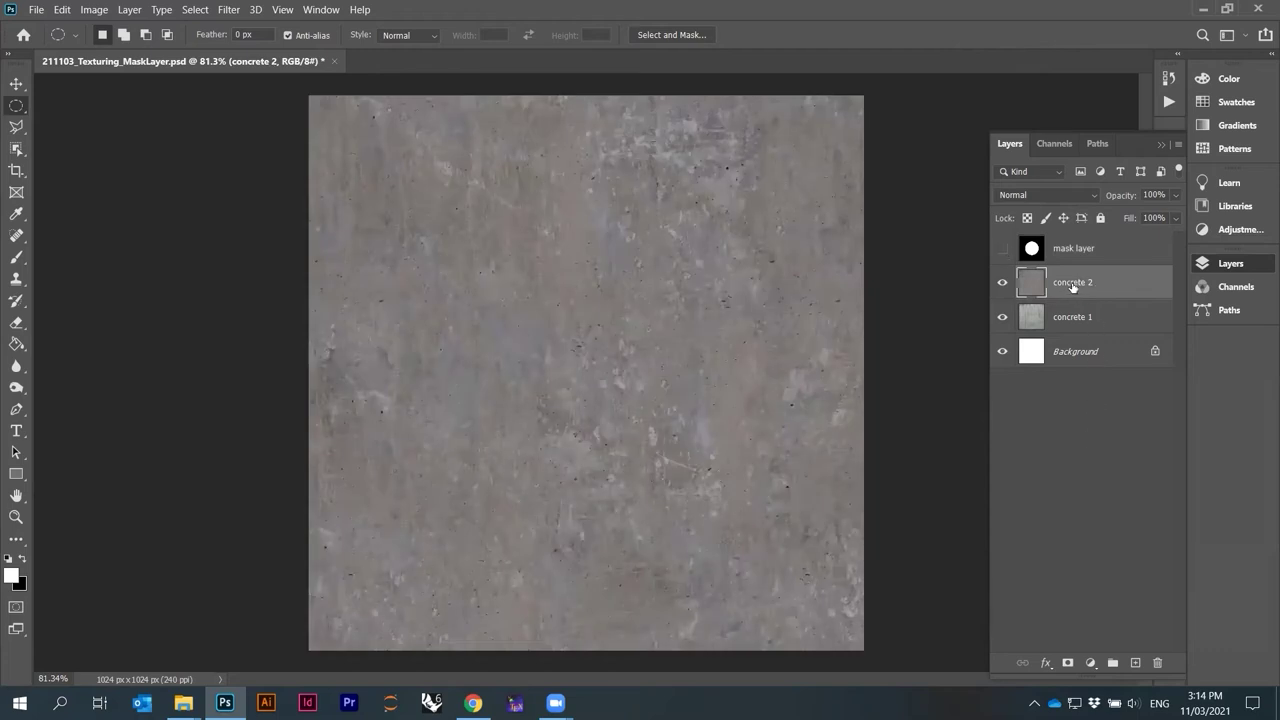
{"action": "left_click", "coordinate": [1068, 663]}
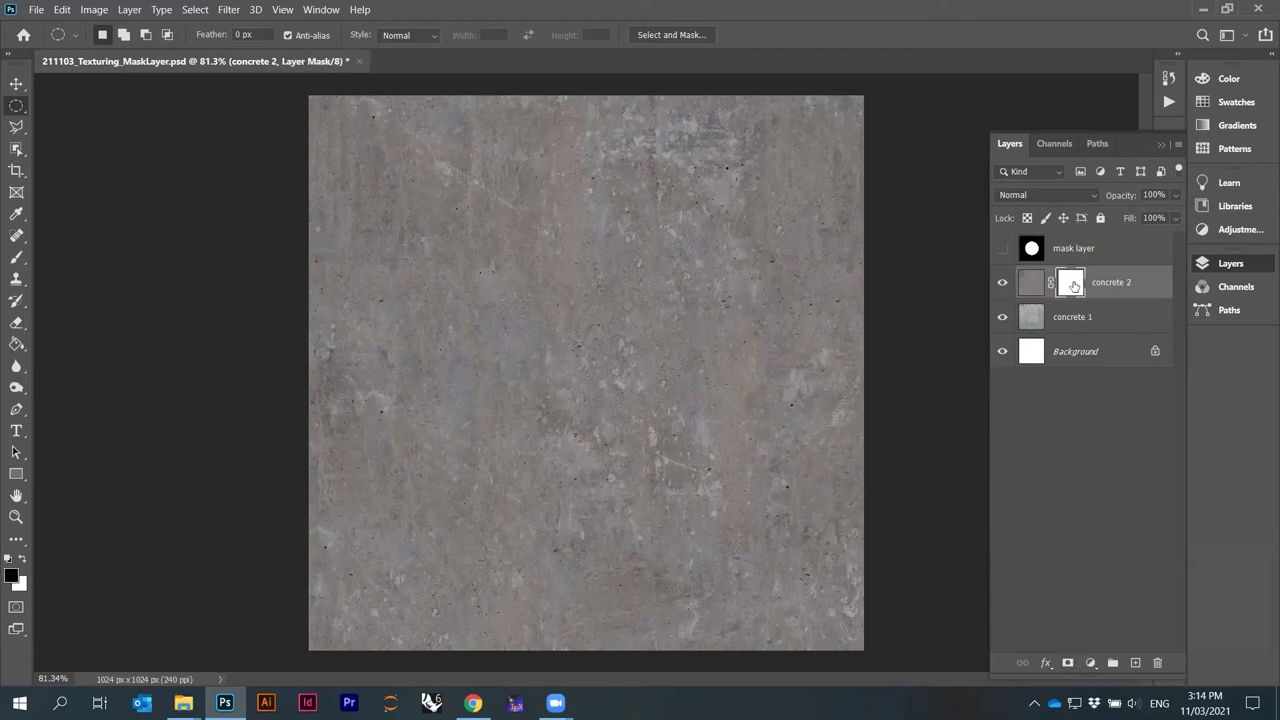
Select all of the mask layer's circle, hide it again, deselect, and target concrete 2's mask.
{"action": "left_click", "coordinate": [1062, 252]}
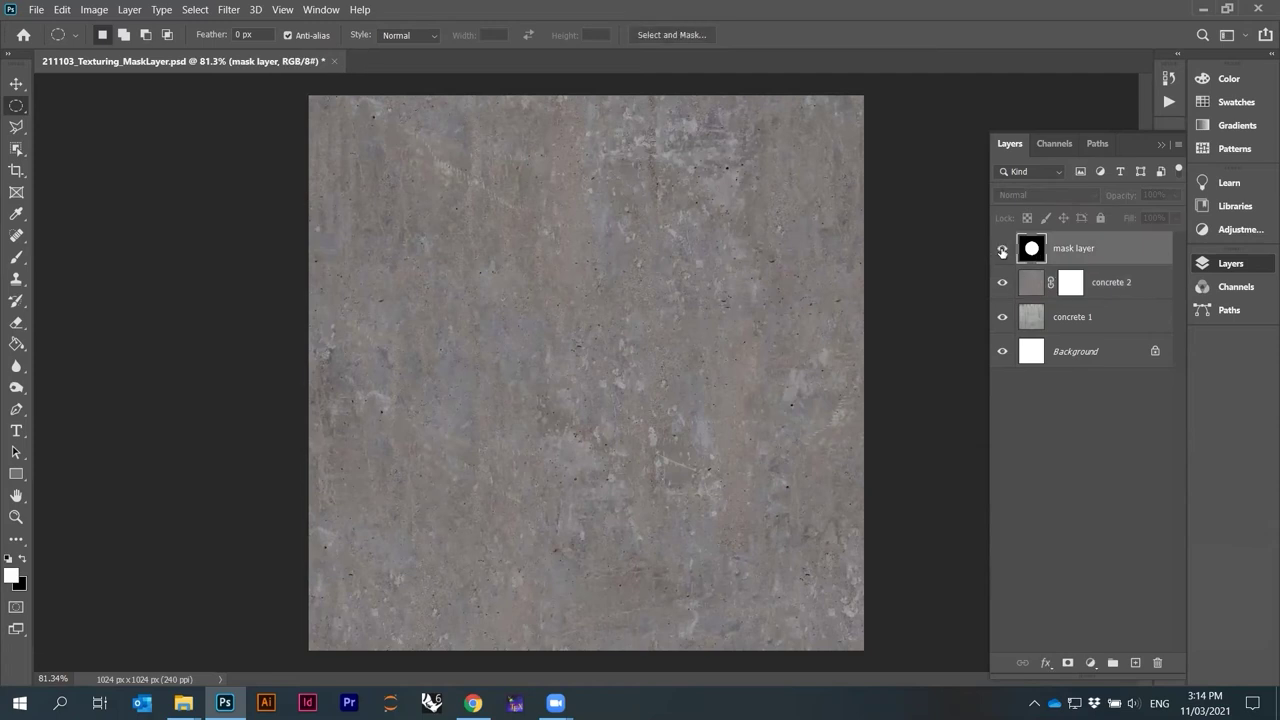
{"action": "left_click", "coordinate": [1002, 250]}
{"action": "key", "text": "ctrl+a"}
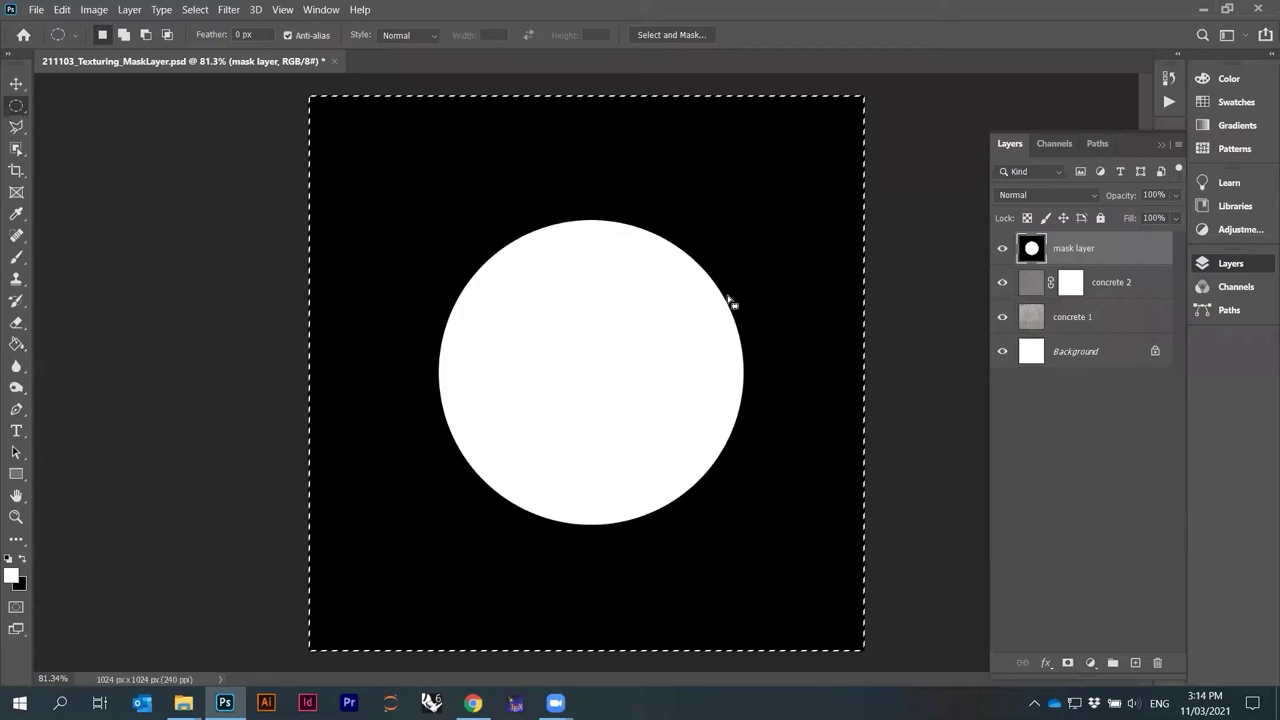
{"action": "left_click", "coordinate": [1001, 249]}
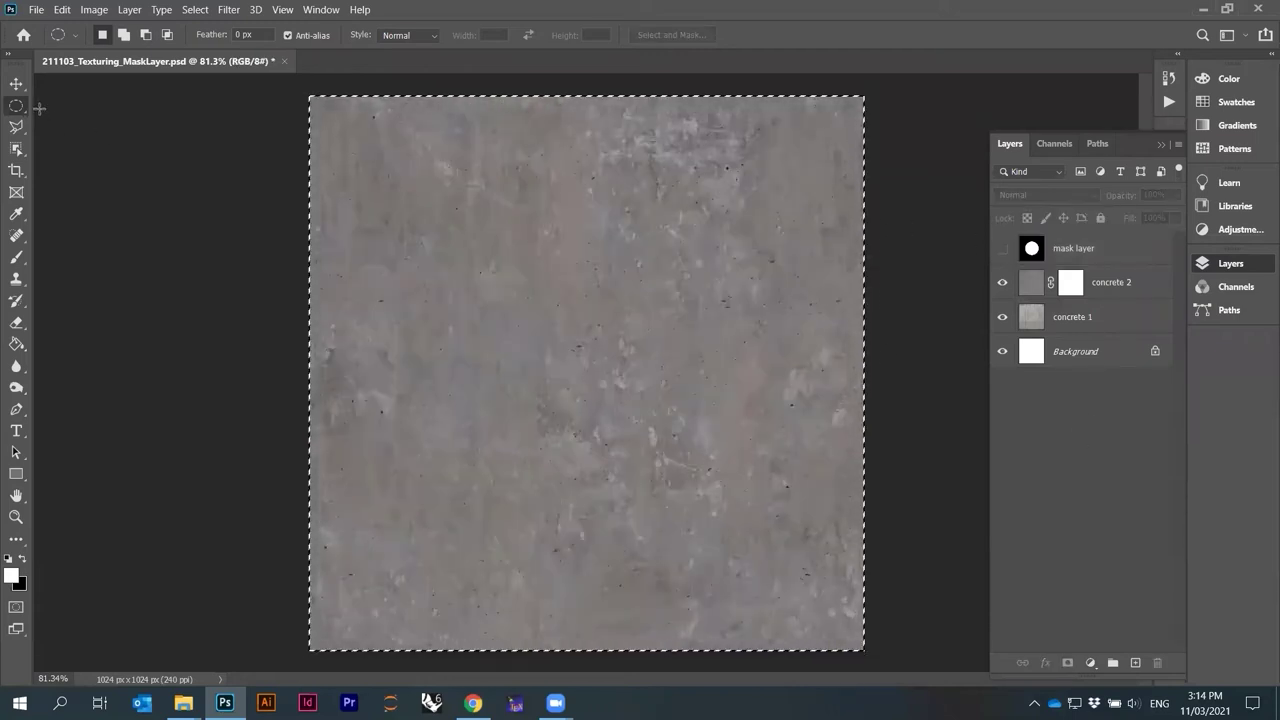
{"action": "left_click", "coordinate": [123, 157]}
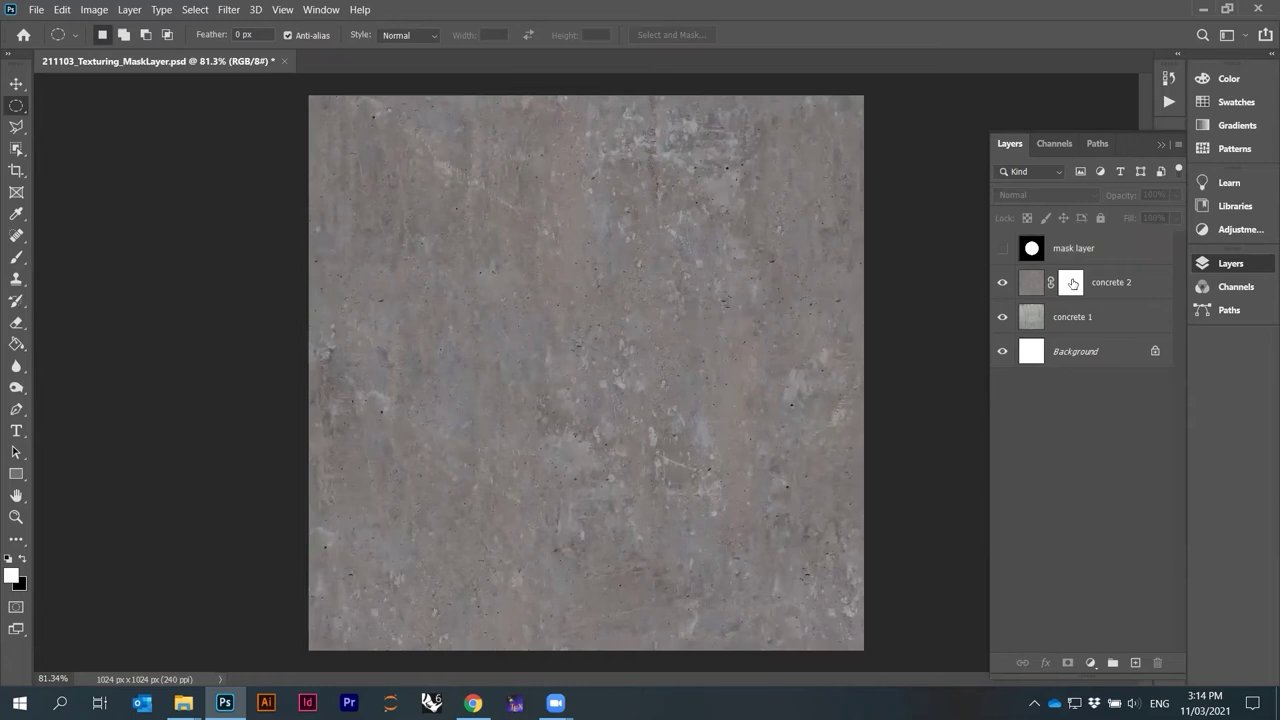
{"action": "left_click", "coordinate": [1071, 283]}
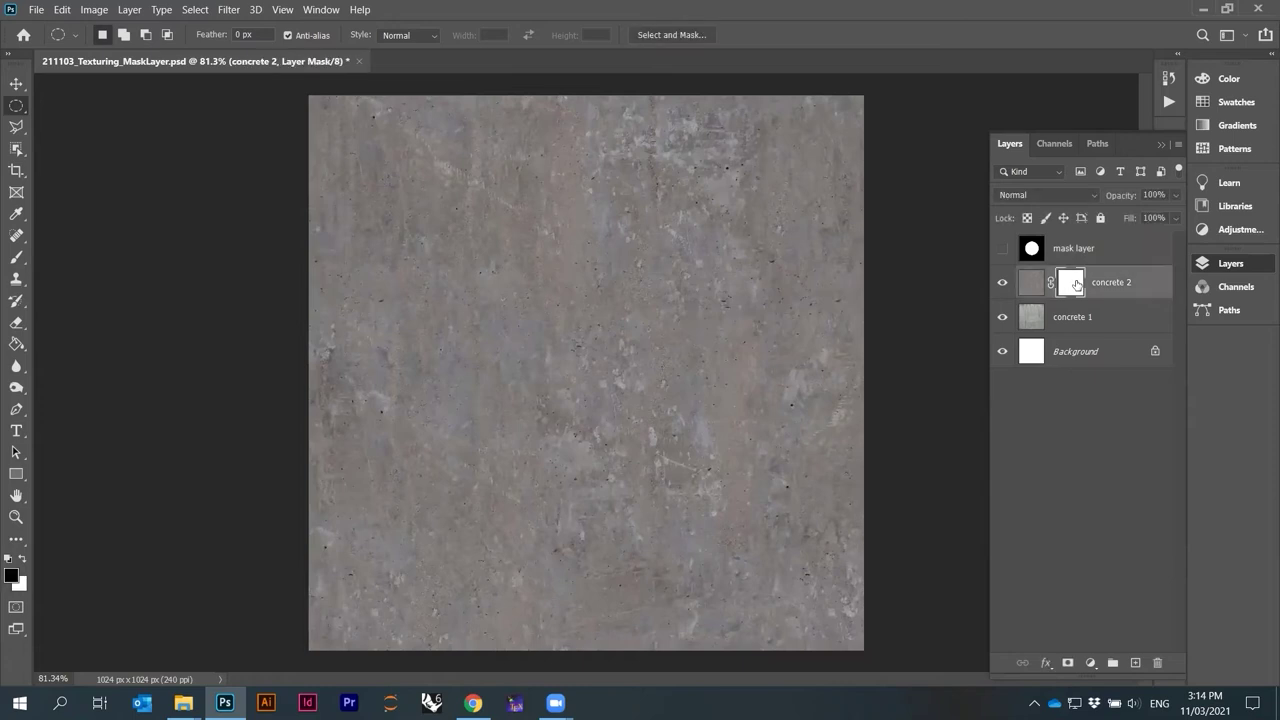
Show the concrete 2 Mask channel and paste the copied circle into it.
{"action": "left_click", "coordinate": [1055, 144]}
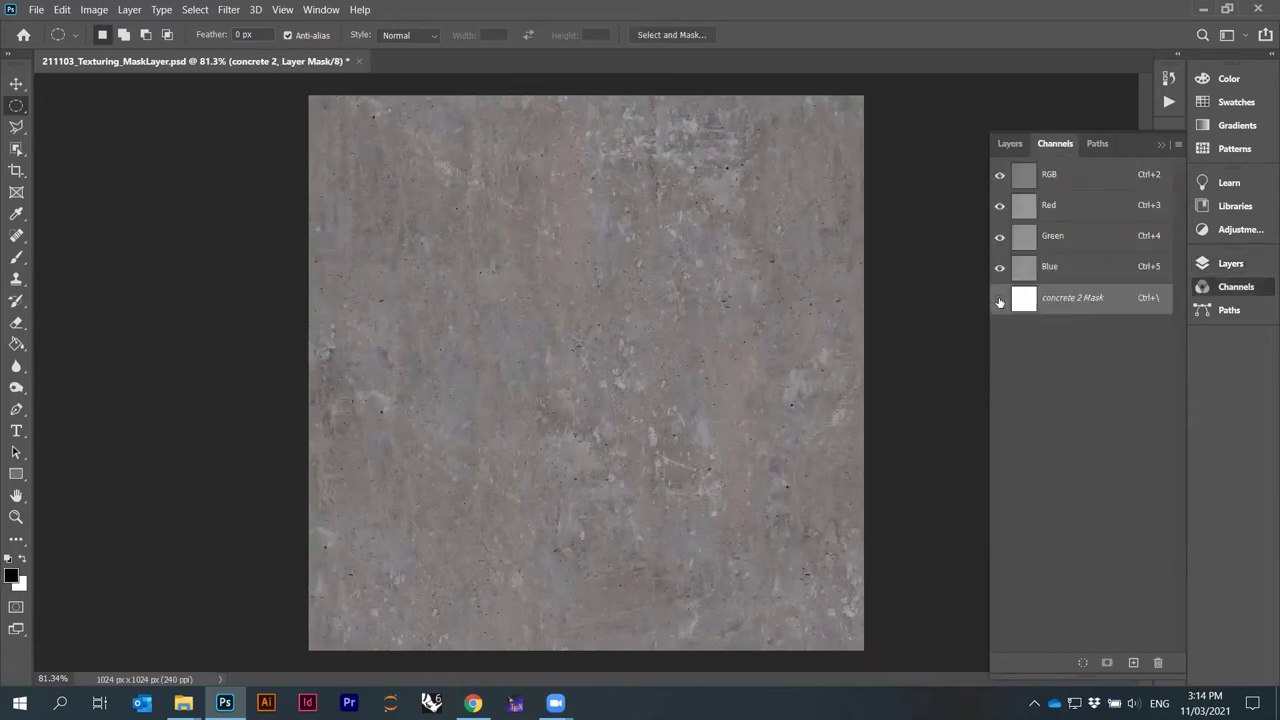
{"action": "left_click", "coordinate": [999, 300]}
{"action": "key", "text": "ctrl+a"}
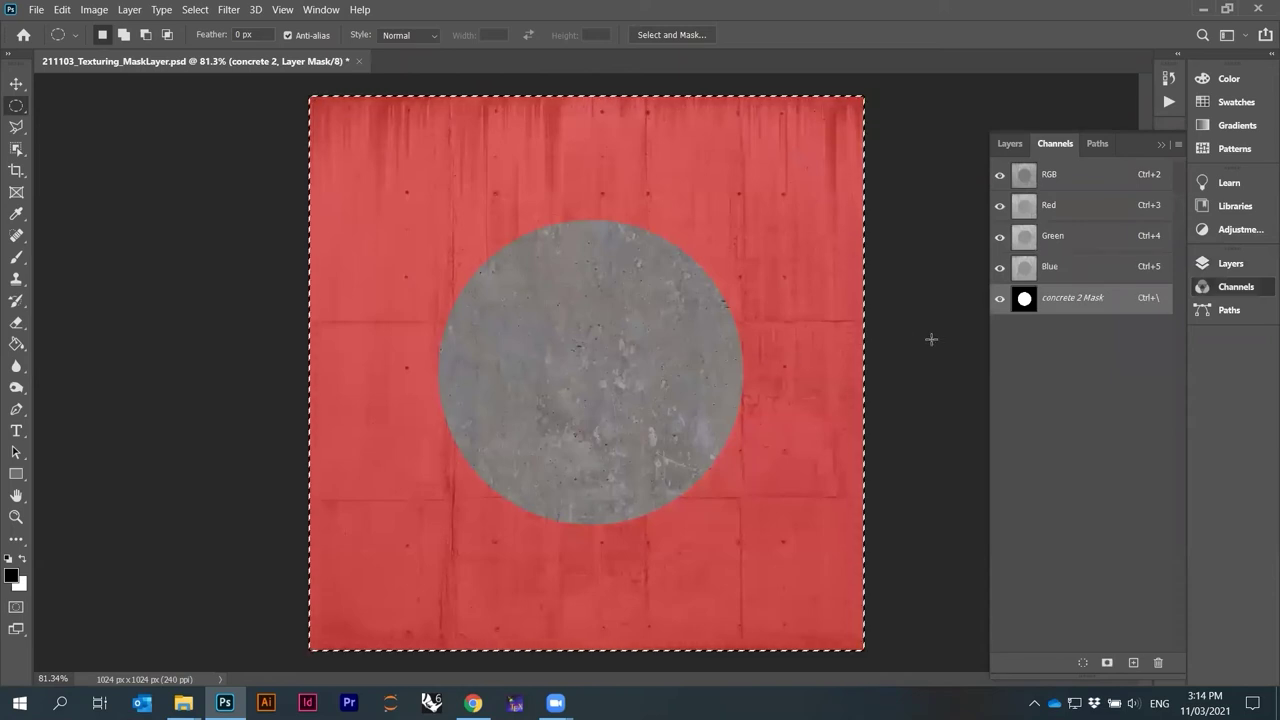
{"action": "key", "text": "ctrl+d"}
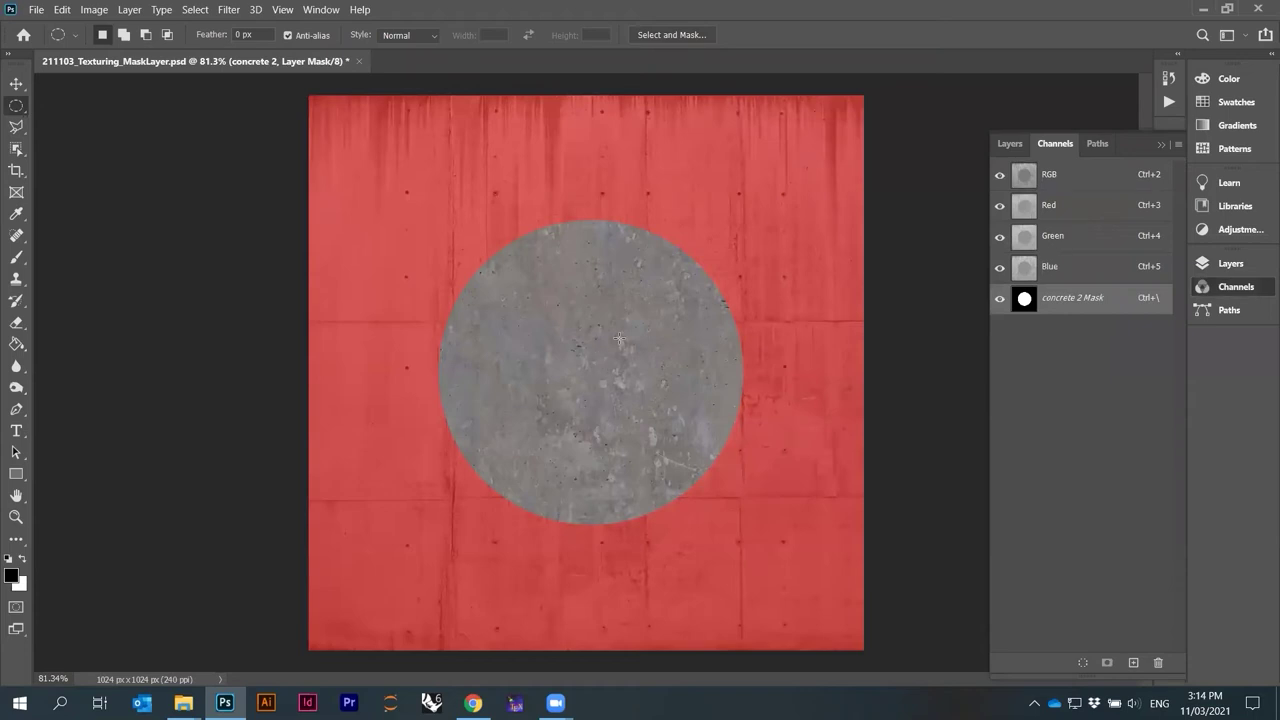
Hide the red mask overlay and return to the Layers list with concrete 2 deselected.
{"action": "scroll", "coordinate": [648, 336], "scroll_direction": "up", "scroll_amount": 3}
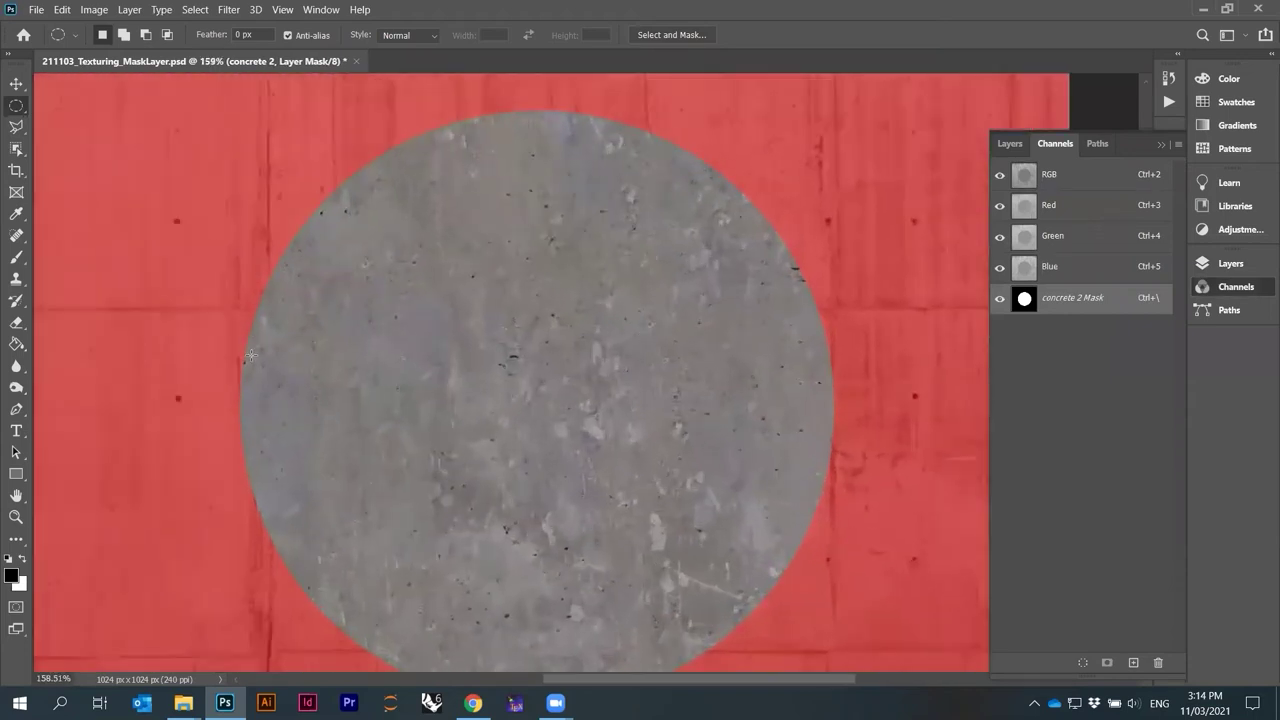
{"action": "scroll", "coordinate": [348, 412], "scroll_direction": "down", "scroll_amount": 2}
{"action": "scroll", "coordinate": [807, 383], "scroll_direction": "down", "scroll_amount": 2}
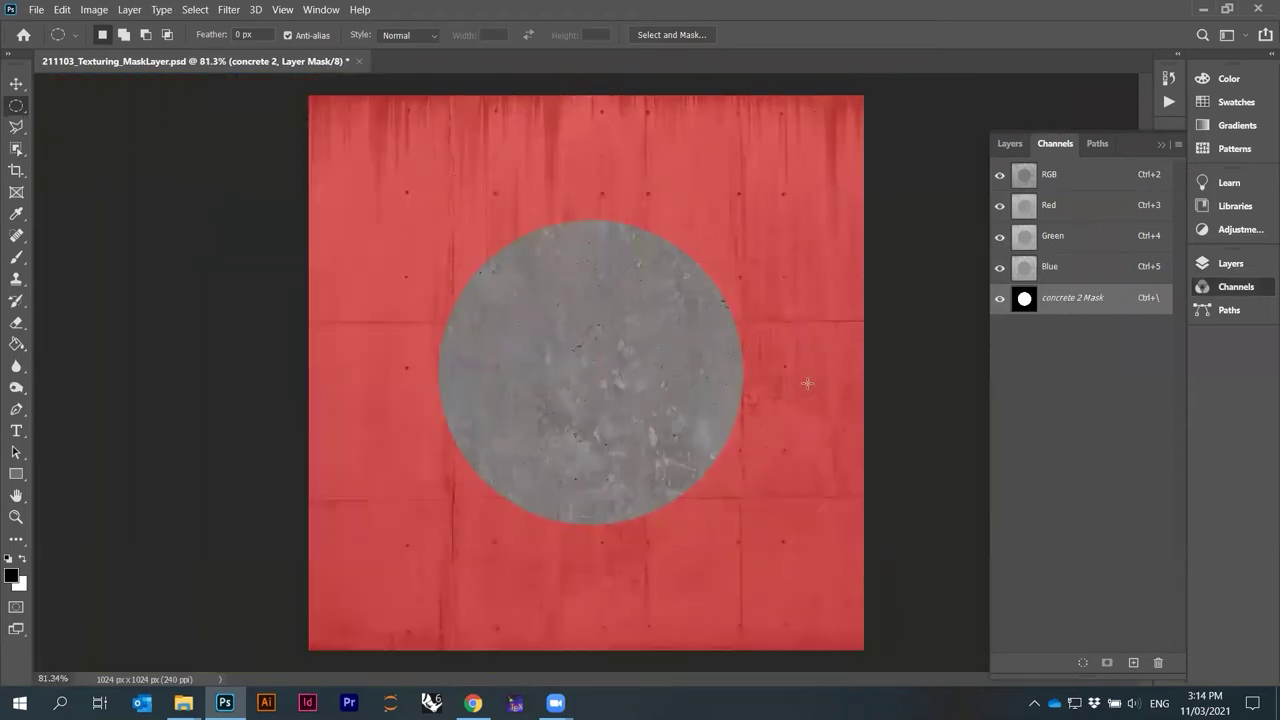
{"action": "left_click", "coordinate": [999, 302]}
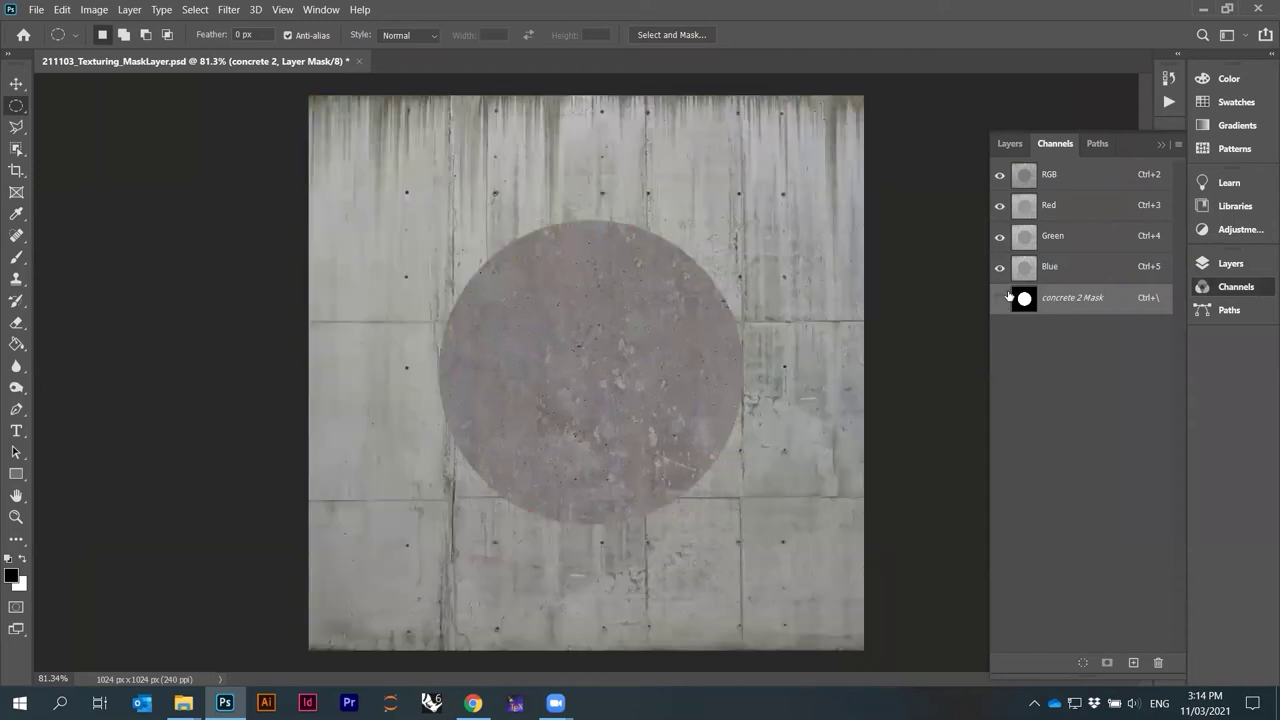
{"action": "left_click", "coordinate": [1020, 146]}
{"action": "left_click", "coordinate": [1080, 405]}
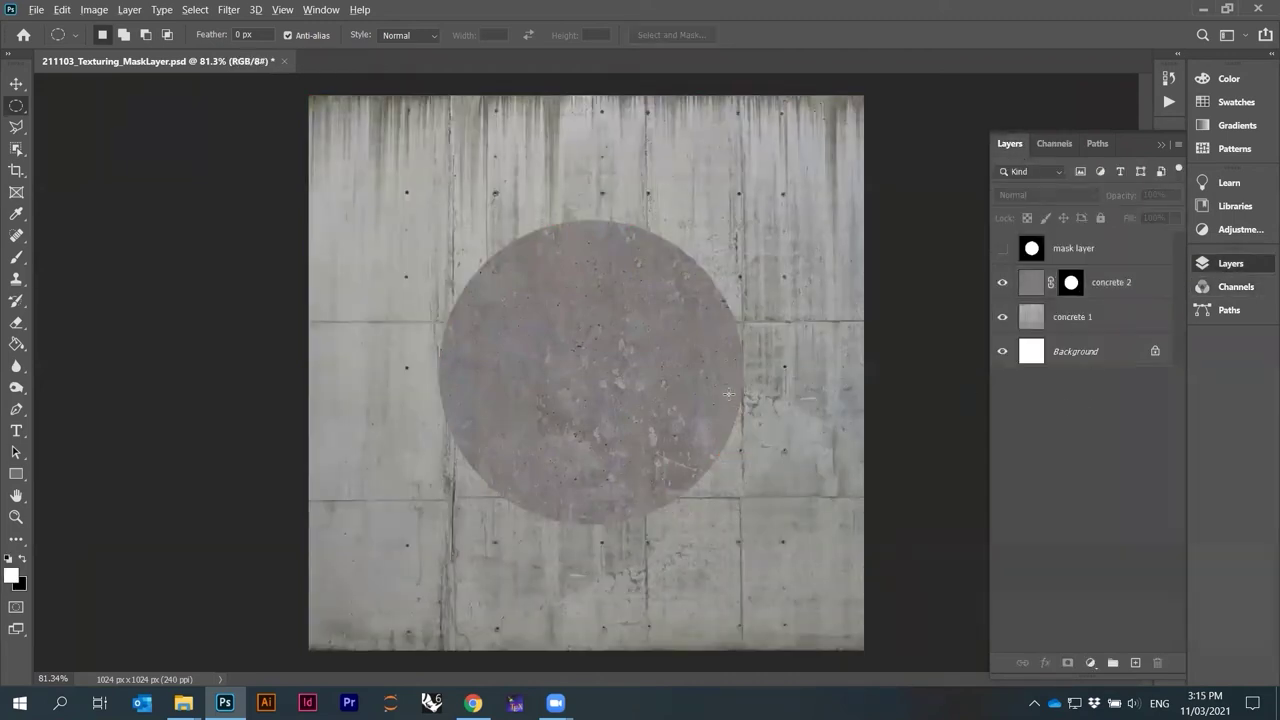
{"action": "scroll", "coordinate": [728, 394], "scroll_direction": "up", "scroll_amount": 4}
{"action": "scroll", "coordinate": [728, 394], "scroll_direction": "down", "scroll_amount": 2}
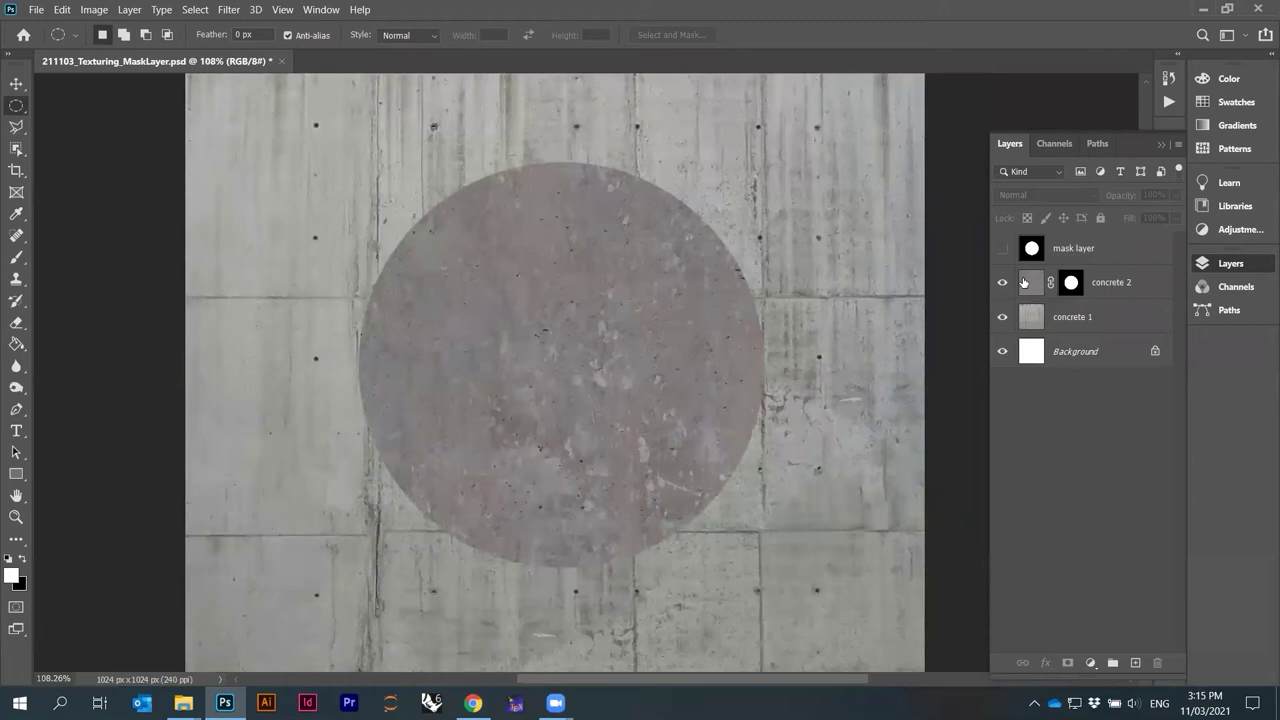
{"action": "left_click", "coordinate": [1003, 283]}
{"action": "left_click", "coordinate": [1004, 284]}
{"action": "left_click", "coordinate": [1005, 285]}
{"action": "left_click", "coordinate": [1004, 284]}
{"action": "left_click", "coordinate": [1002, 249]}
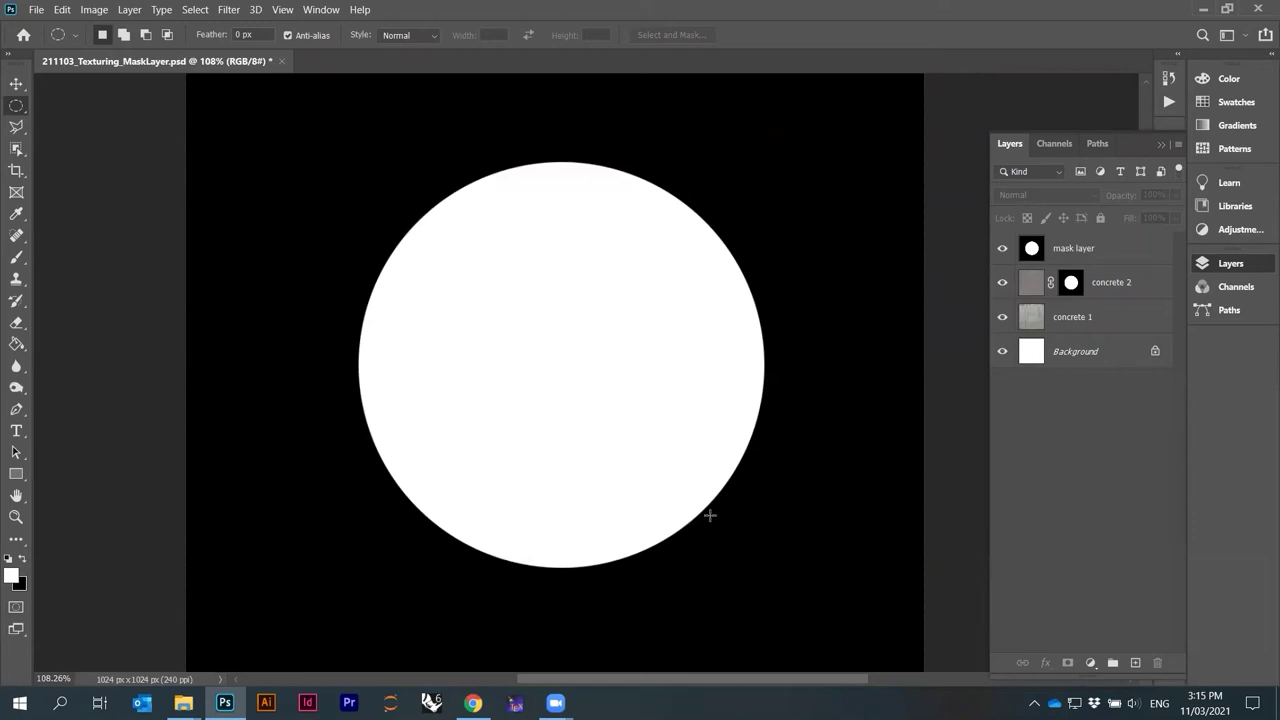
{"action": "left_click", "coordinate": [1002, 249]}
{"action": "left_click", "coordinate": [1024, 289]}
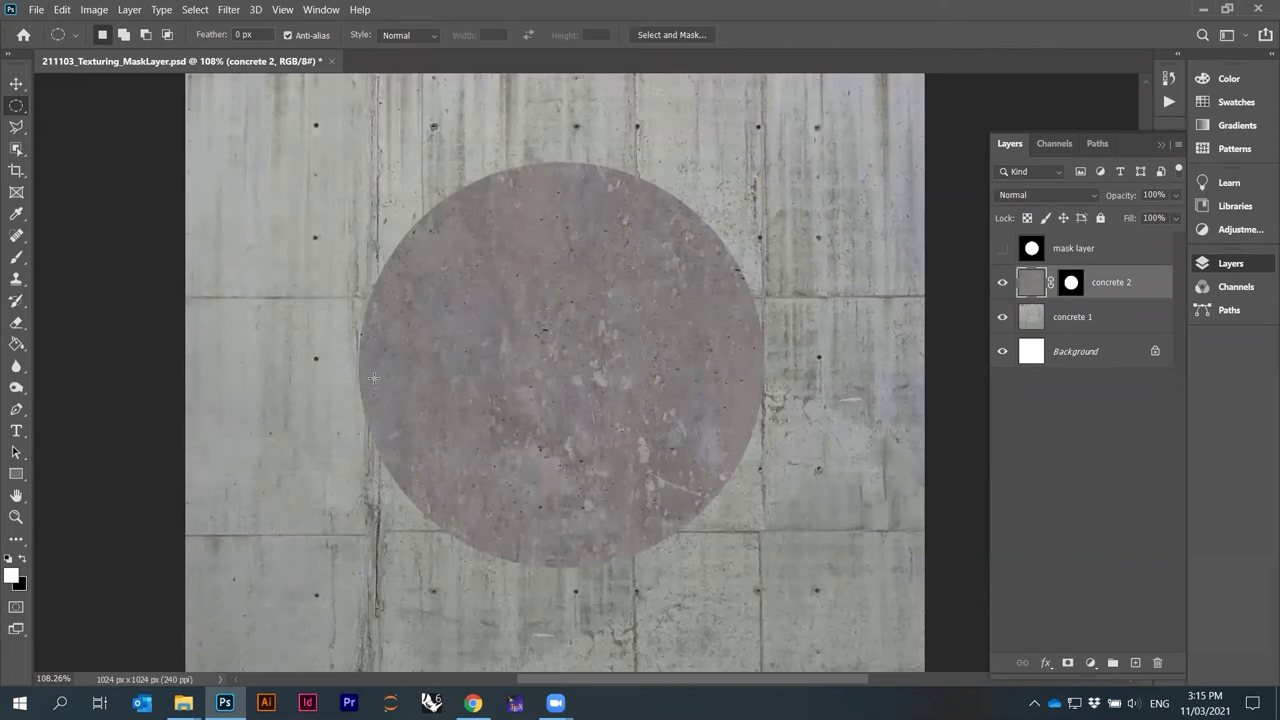
{"action": "left_click", "coordinate": [1053, 427]}
{"action": "scroll", "coordinate": [883, 371], "scroll_direction": "down", "scroll_amount": 2}
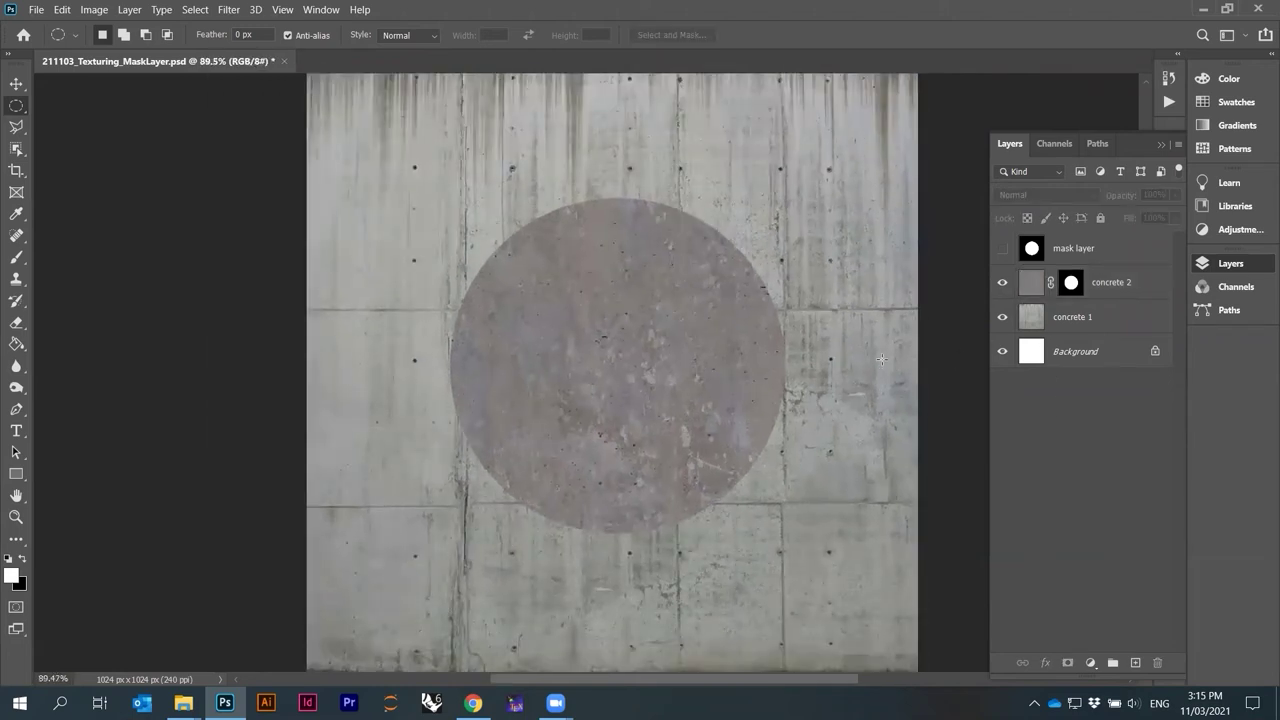
{"action": "left_click", "coordinate": [1034, 253]}
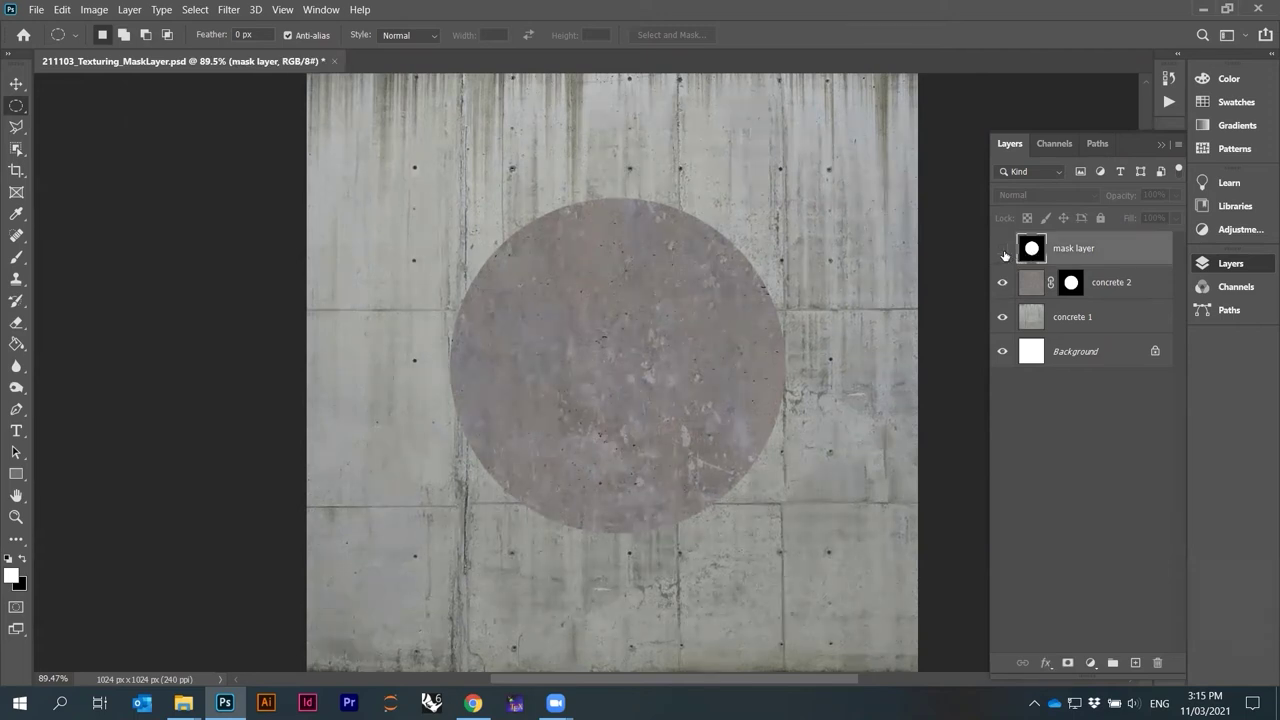
Magic-wand select the mask layer's white circle, then hide the mask layer.
{"action": "left_click", "coordinate": [1003, 249]}
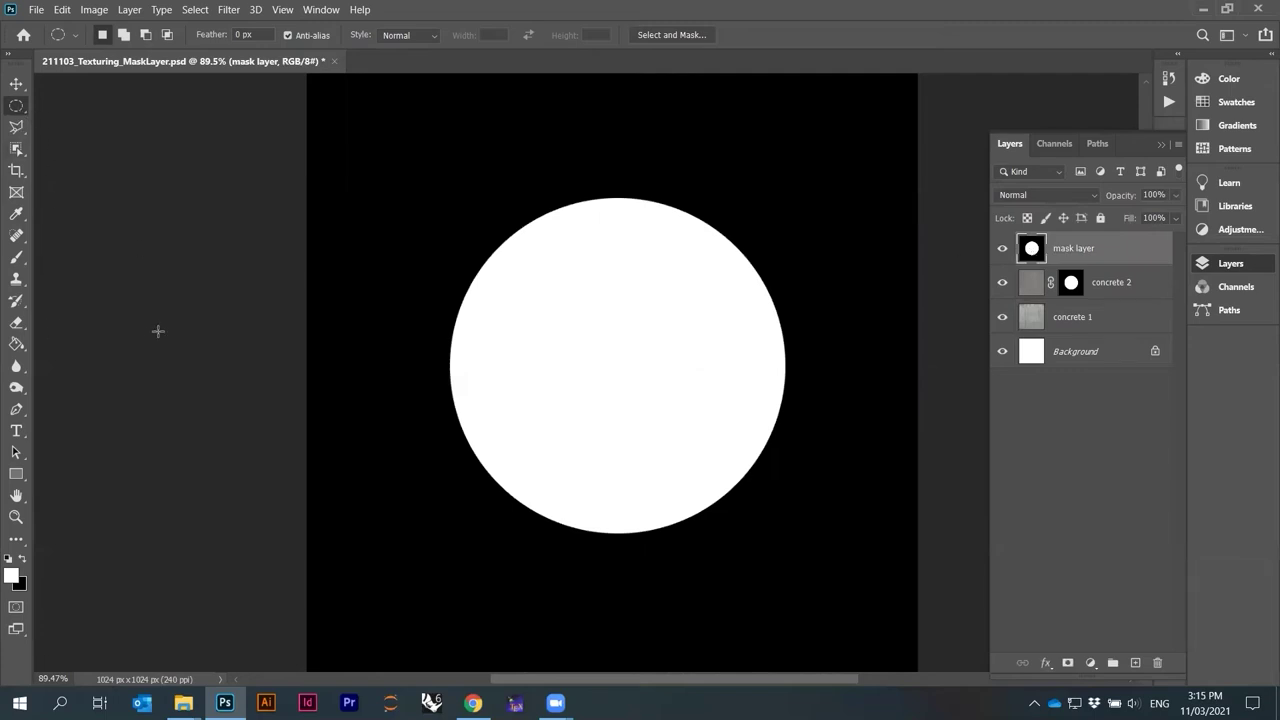
{"action": "left_click", "coordinate": [16, 129]}
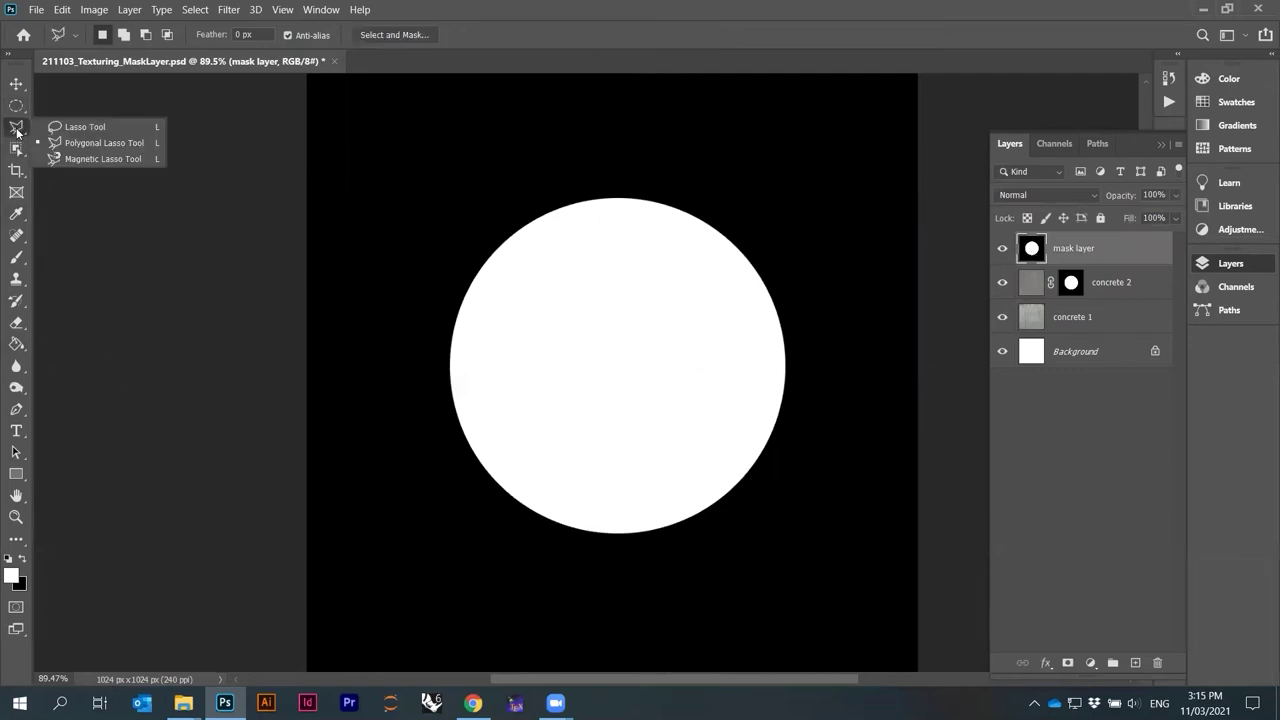
{"action": "left_click", "coordinate": [18, 107]}
{"action": "left_click", "coordinate": [16, 149]}
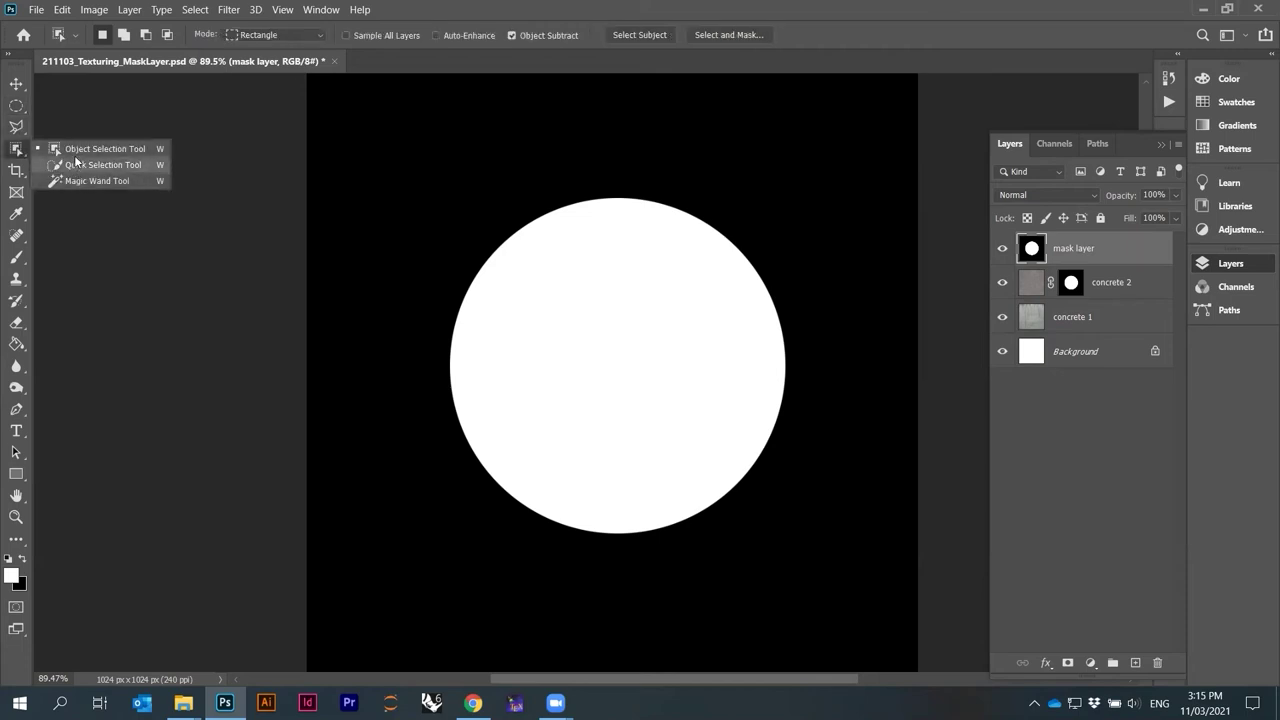
{"action": "left_click", "coordinate": [75, 181]}
{"action": "left_click", "coordinate": [636, 349]}
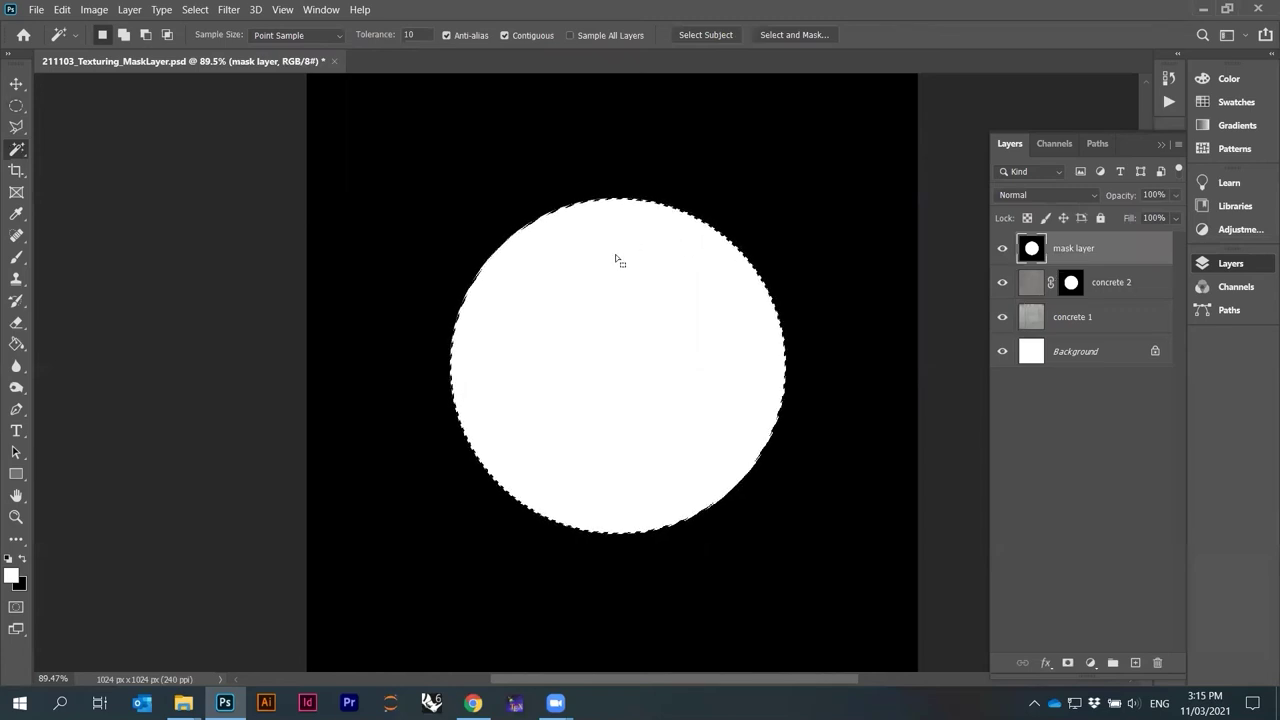
{"action": "left_click", "coordinate": [1002, 248]}
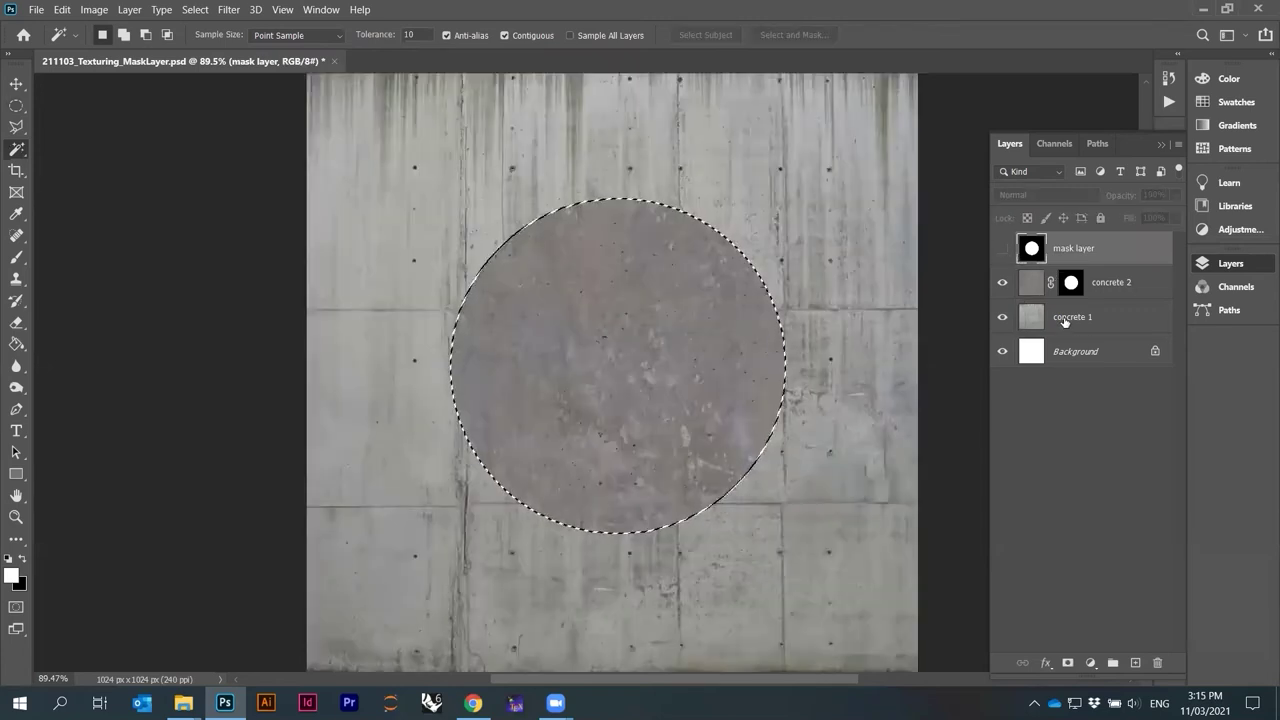
Make concrete 1 active and nudge the circular selection about 17 px right and 18 px down.
{"action": "left_click", "coordinate": [1080, 318]}
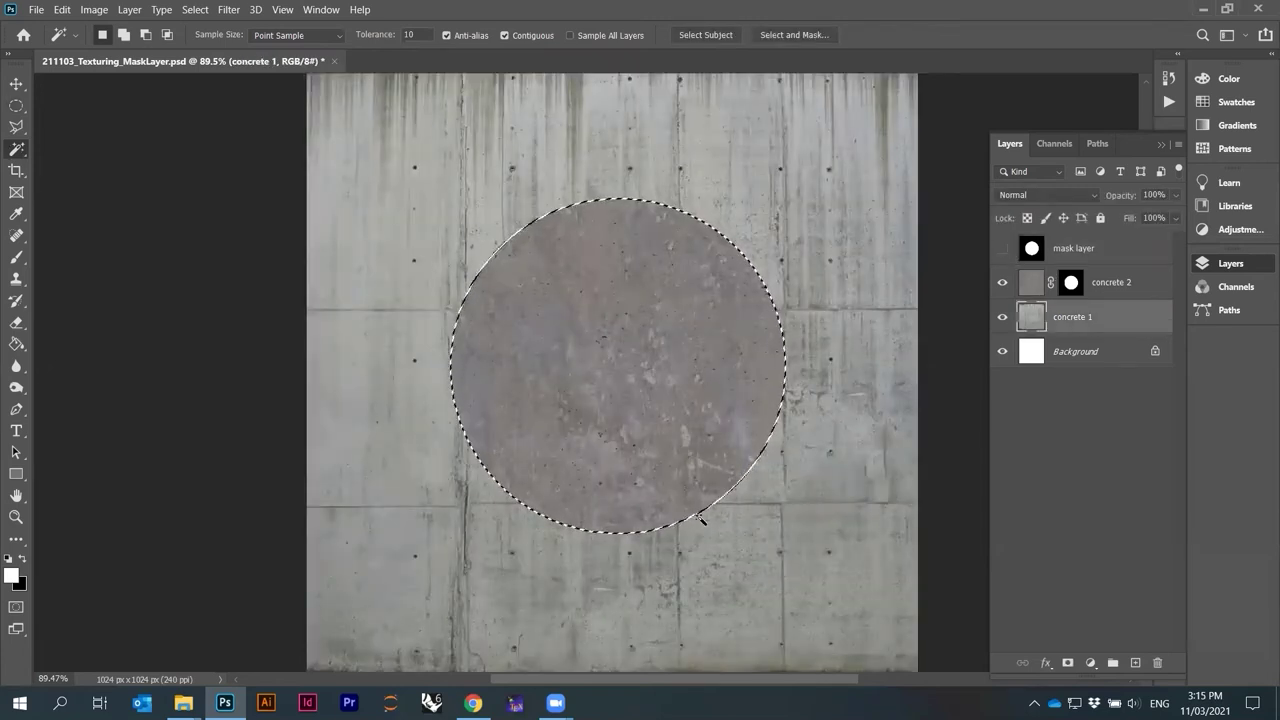
{"action": "scroll", "coordinate": [698, 420], "scroll_direction": "up", "scroll_amount": 3}
{"action": "left_click_drag", "start_coordinate": [703, 453], "coordinate": [732, 494]}
{"action": "scroll", "coordinate": [738, 520], "scroll_direction": "down", "scroll_amount": 3}
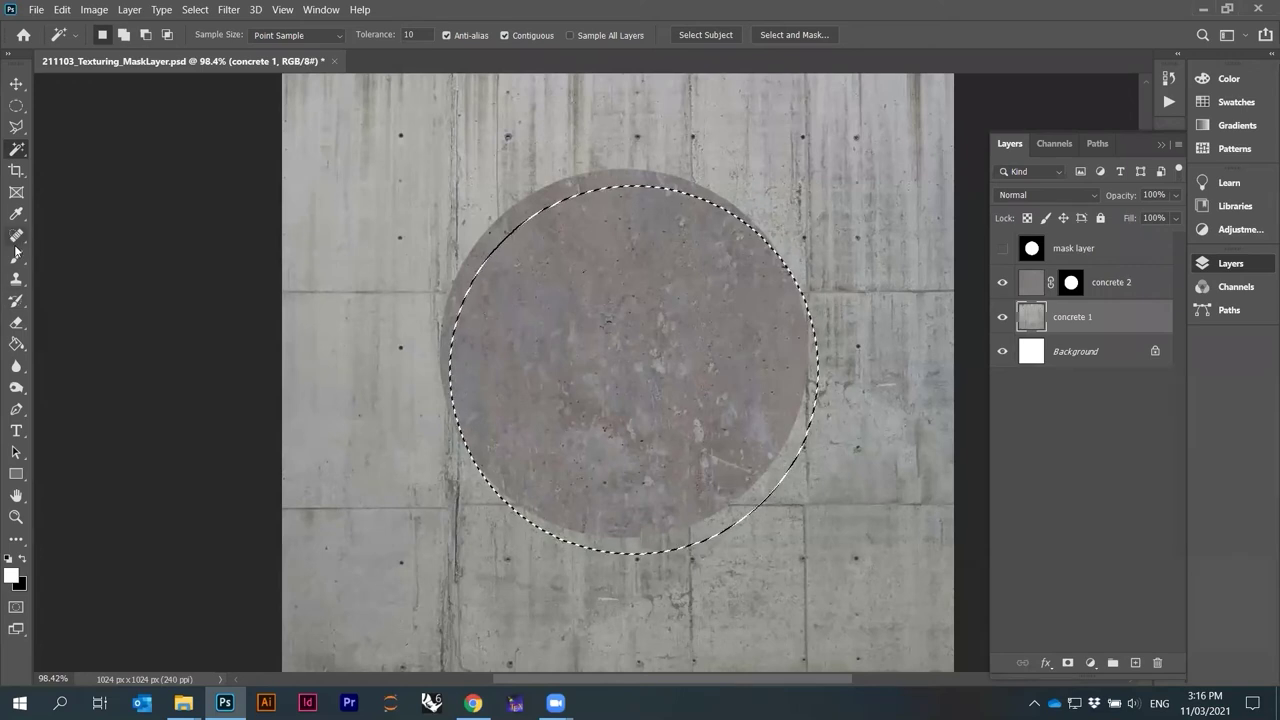
Dodge concrete 1 with Shadows range along the circle's lower-right edge.
{"action": "left_click", "coordinate": [16, 387]}
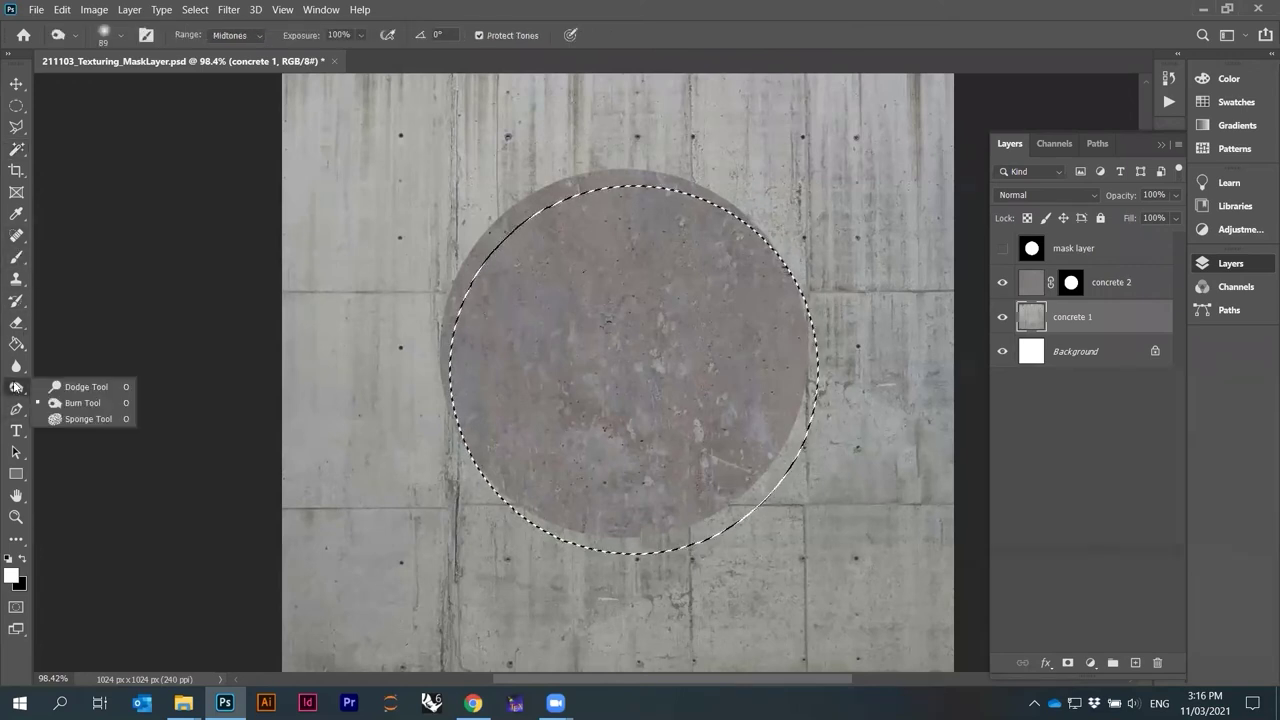
{"action": "left_click", "coordinate": [70, 387]}
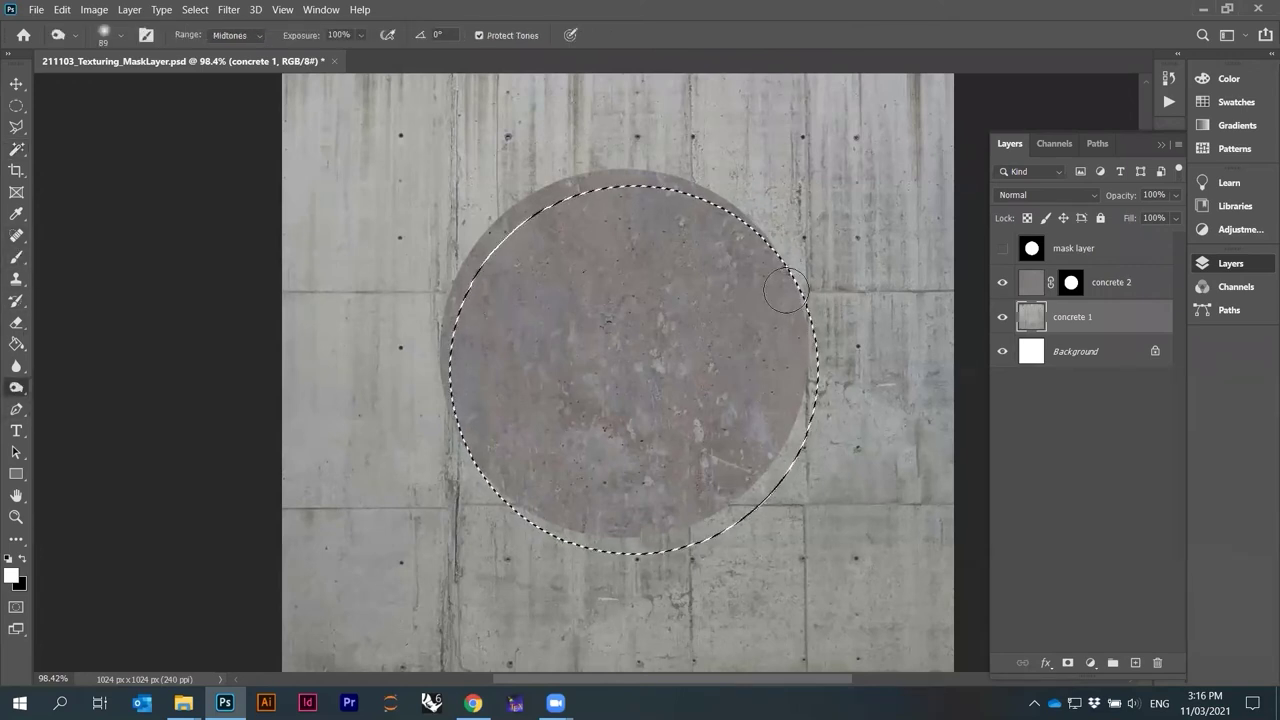
{"action": "left_click", "coordinate": [258, 36]}
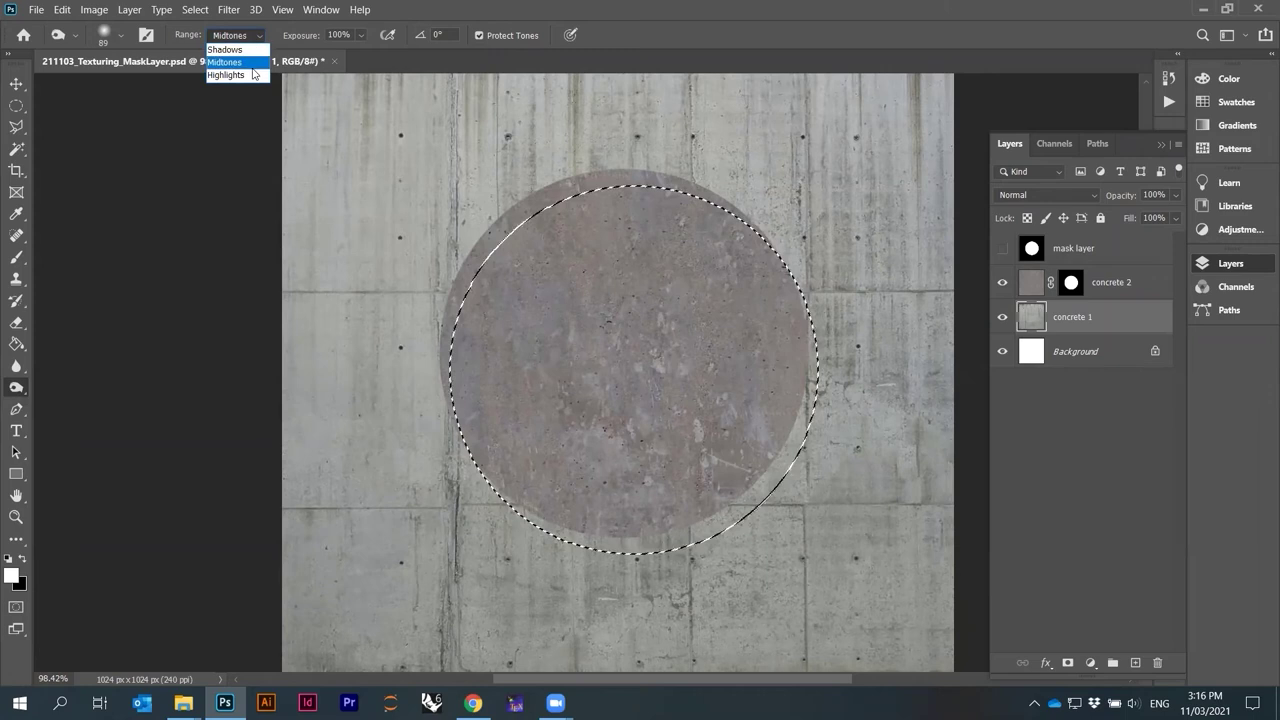
{"action": "left_click", "coordinate": [240, 49]}
{"action": "mouse_move", "coordinate": [781, 456]}
{"action": "left_mouse_down"}
{"action": "mouse_move", "coordinate": [700, 525]}
{"action": "mouse_move", "coordinate": [655, 530]}
{"action": "mouse_move", "coordinate": [785, 470]}
{"action": "mouse_move", "coordinate": [745, 512]}
{"action": "left_mouse_up"}
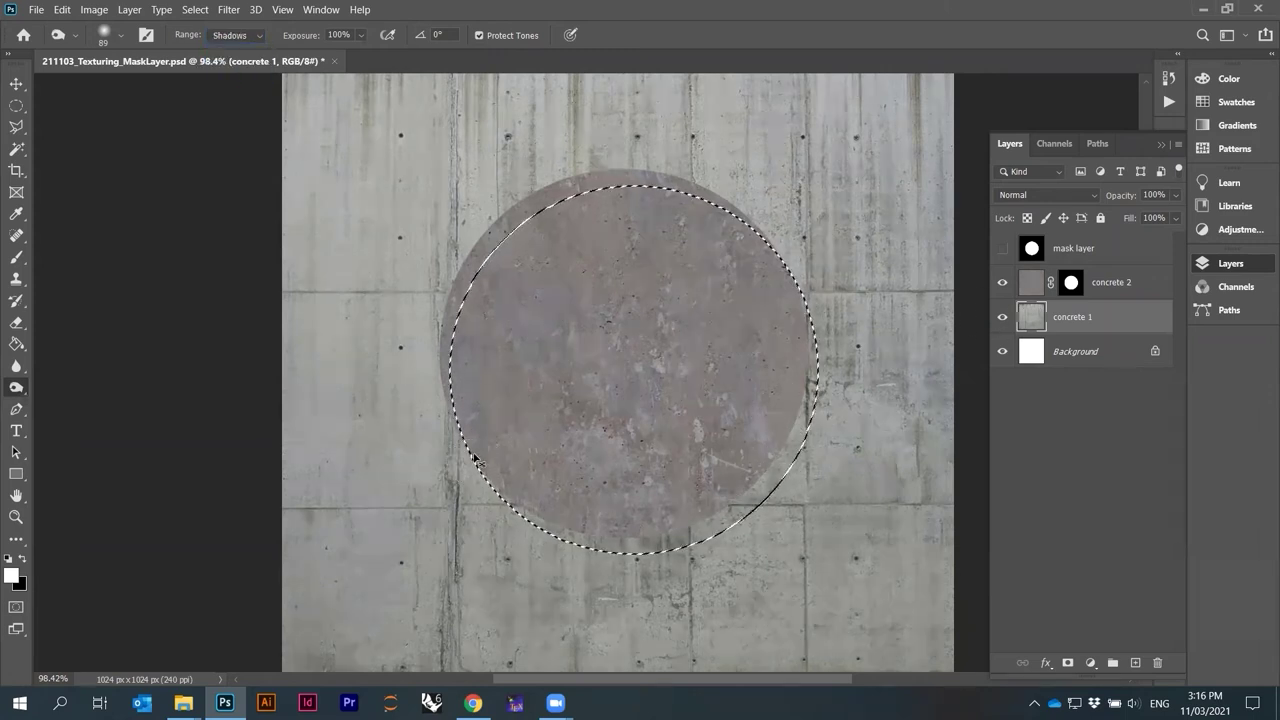
Switch the Dodge range to Midtones, lighten along the circle's right edge, and deselect.
{"action": "left_click", "coordinate": [258, 36]}
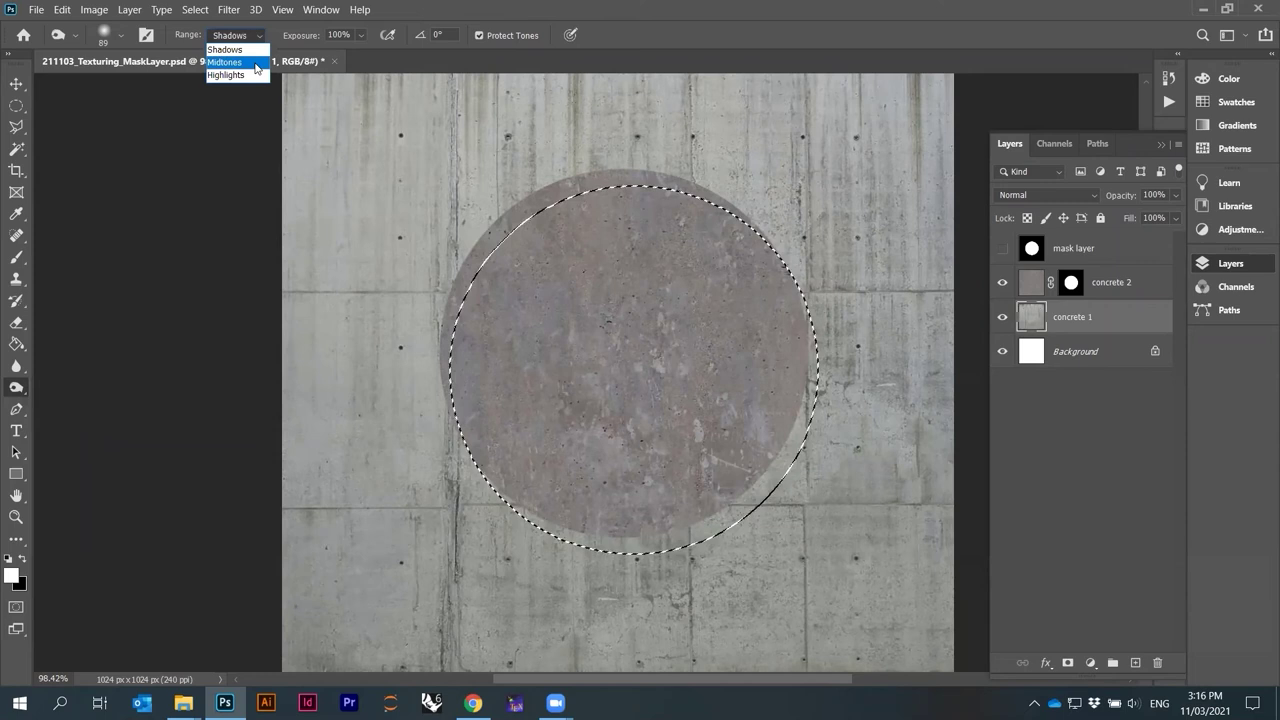
{"action": "left_click", "coordinate": [225, 62]}
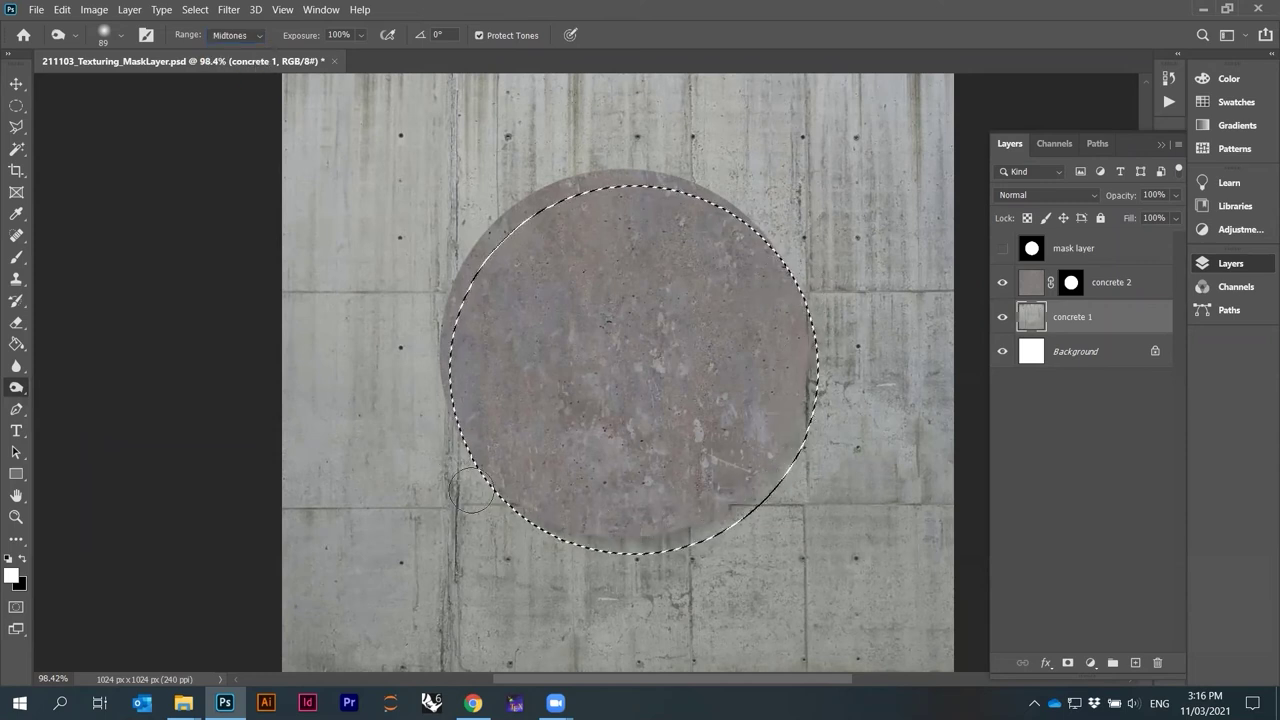
{"action": "mouse_move", "coordinate": [762, 492]}
{"action": "left_mouse_down"}
{"action": "mouse_move", "coordinate": [797, 222]}
{"action": "mouse_move", "coordinate": [785, 217]}
{"action": "mouse_move", "coordinate": [775, 234]}
{"action": "mouse_move", "coordinate": [815, 380]}
{"action": "mouse_move", "coordinate": [784, 279]}
{"action": "mouse_move", "coordinate": [803, 399]}
{"action": "mouse_move", "coordinate": [769, 482]}
{"action": "mouse_move", "coordinate": [732, 517]}
{"action": "mouse_move", "coordinate": [626, 536]}
{"action": "mouse_move", "coordinate": [541, 514]}
{"action": "mouse_move", "coordinate": [486, 477]}
{"action": "mouse_move", "coordinate": [448, 352]}
{"action": "left_mouse_up"}
{"action": "key", "text": "m"}
{"action": "key", "text": "ctrl+d"}
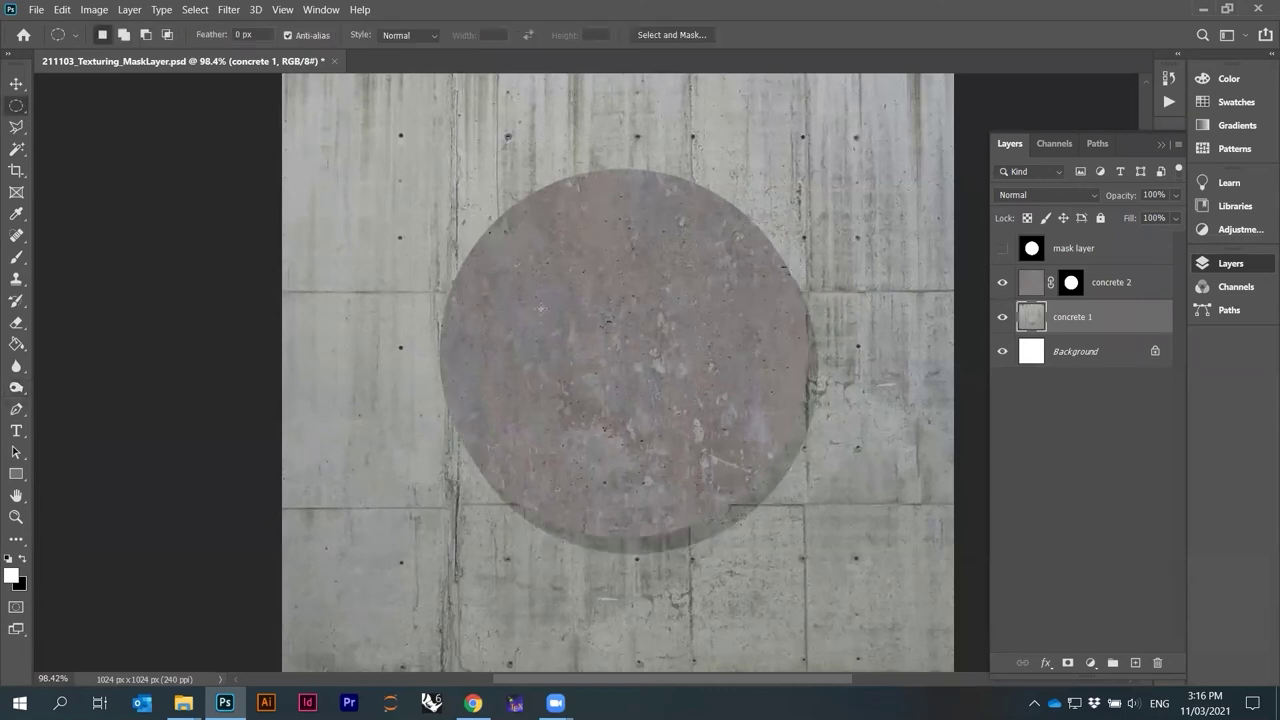
Inspect the softened edge up close, then save 211103_Texturing_MaskLayer.psd.
{"action": "scroll", "coordinate": [543, 308], "scroll_direction": "down", "scroll_amount": 3}
{"action": "scroll", "coordinate": [793, 431], "scroll_direction": "up", "scroll_amount": 4}
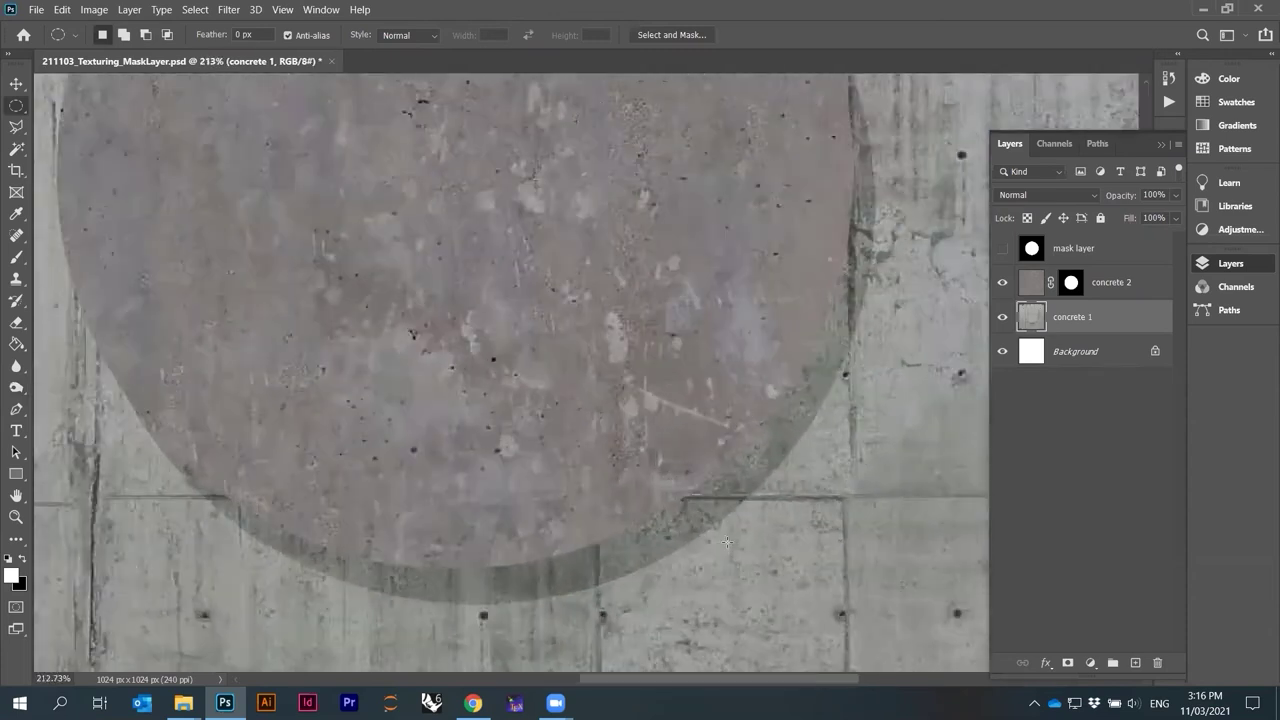
{"action": "scroll", "coordinate": [726, 528], "scroll_direction": "down", "scroll_amount": 4}
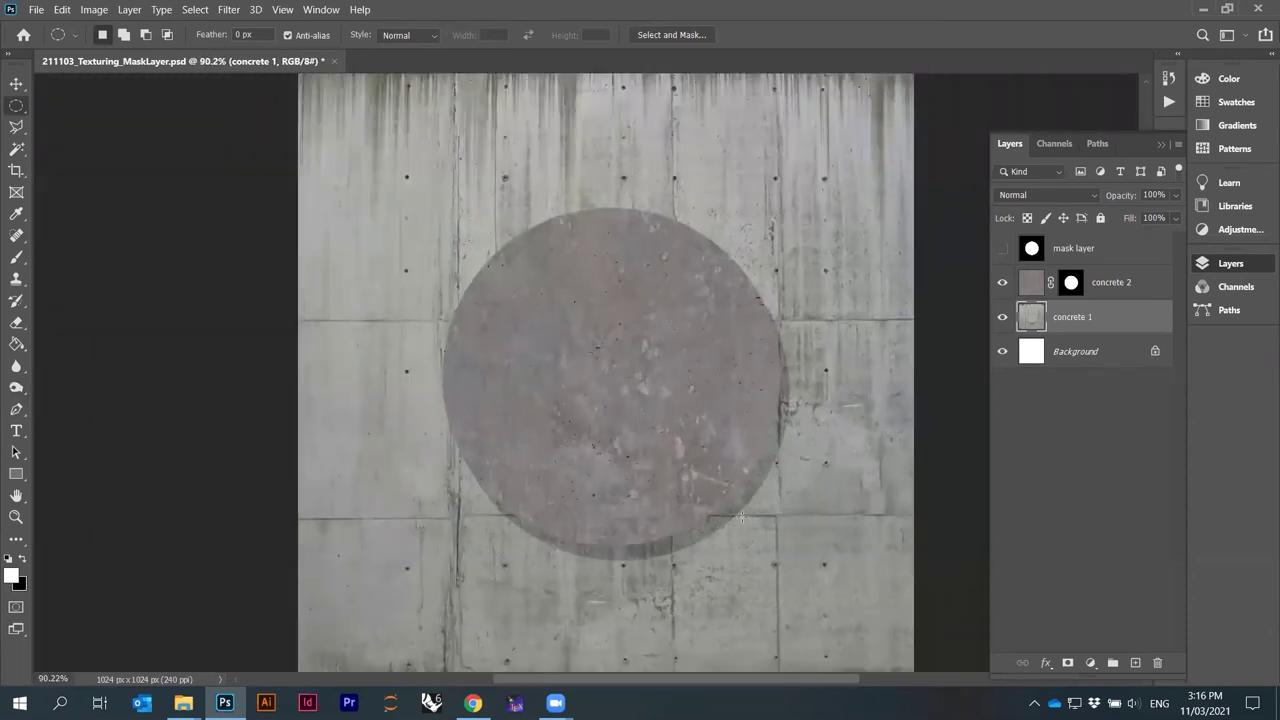
{"action": "scroll", "coordinate": [751, 500], "scroll_direction": "down", "scroll_amount": 1}
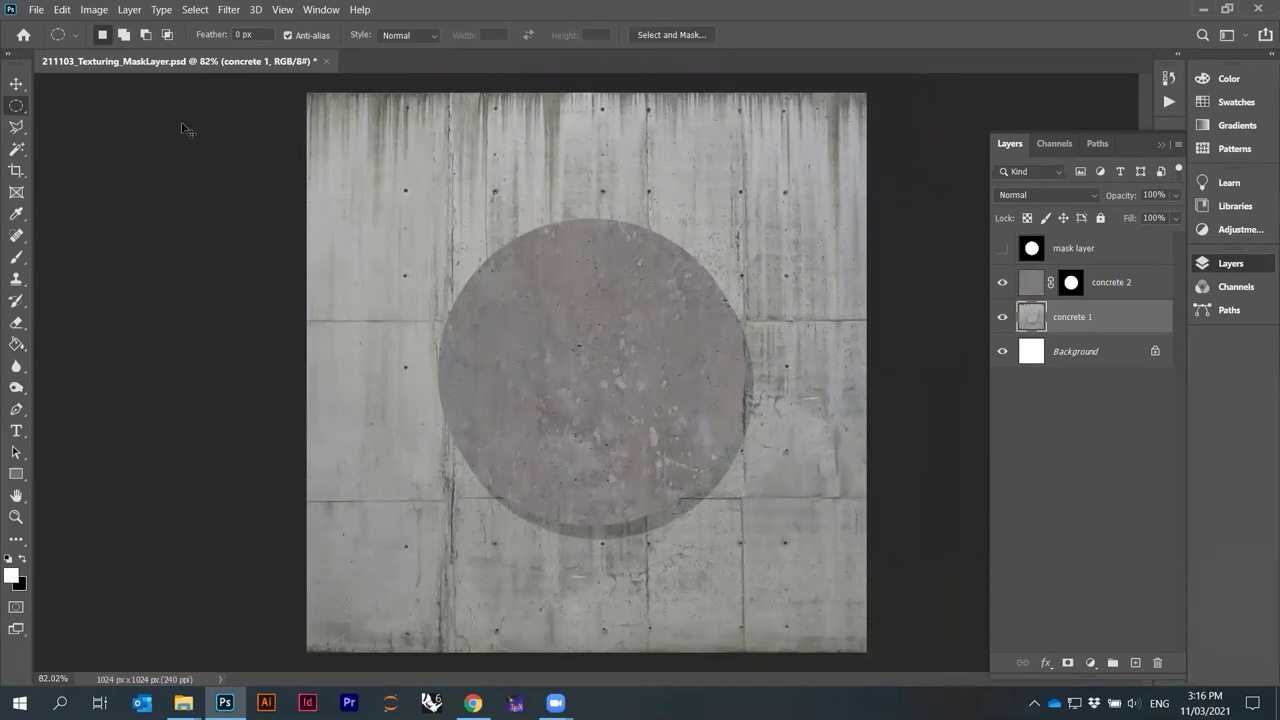
{"action": "key", "text": "ctrl+s"}
{"action": "left_click", "coordinate": [1077, 250]}
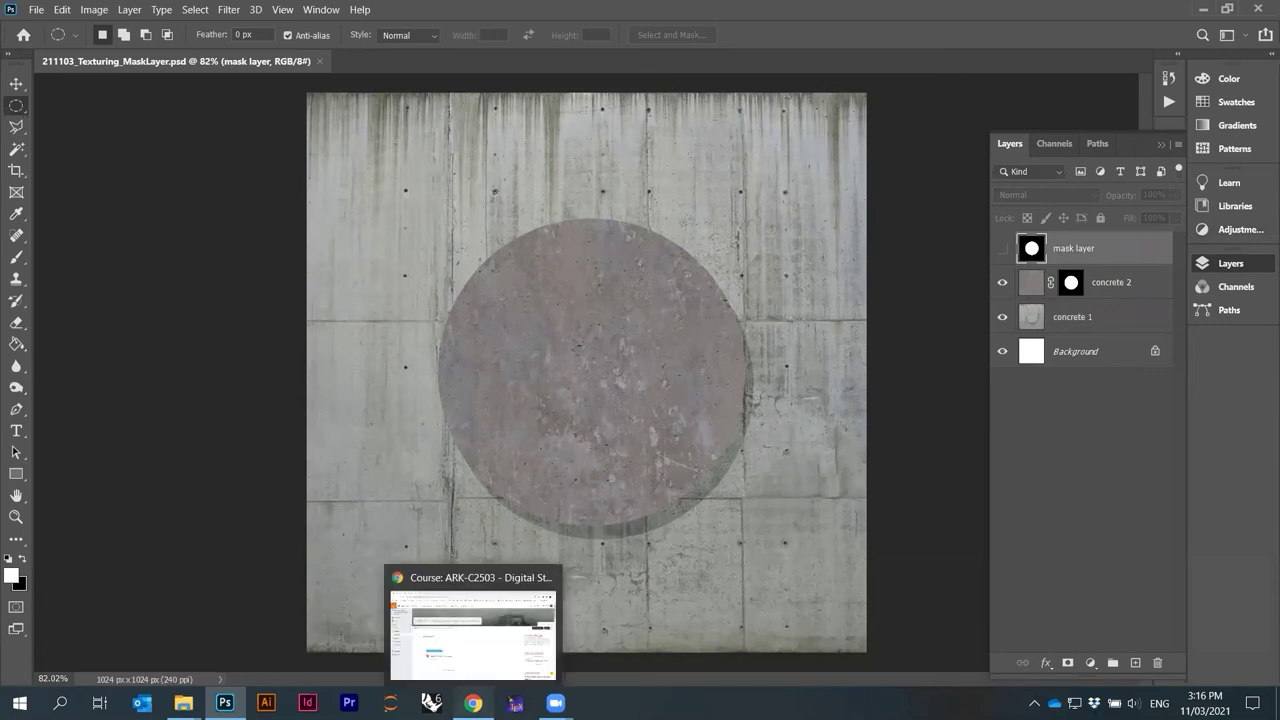
In a new Chrome tab, search Google Images for 'marlon brando'.
{"action": "left_click", "coordinate": [473, 703]}
{"action": "key", "text": "ctrl+t"}
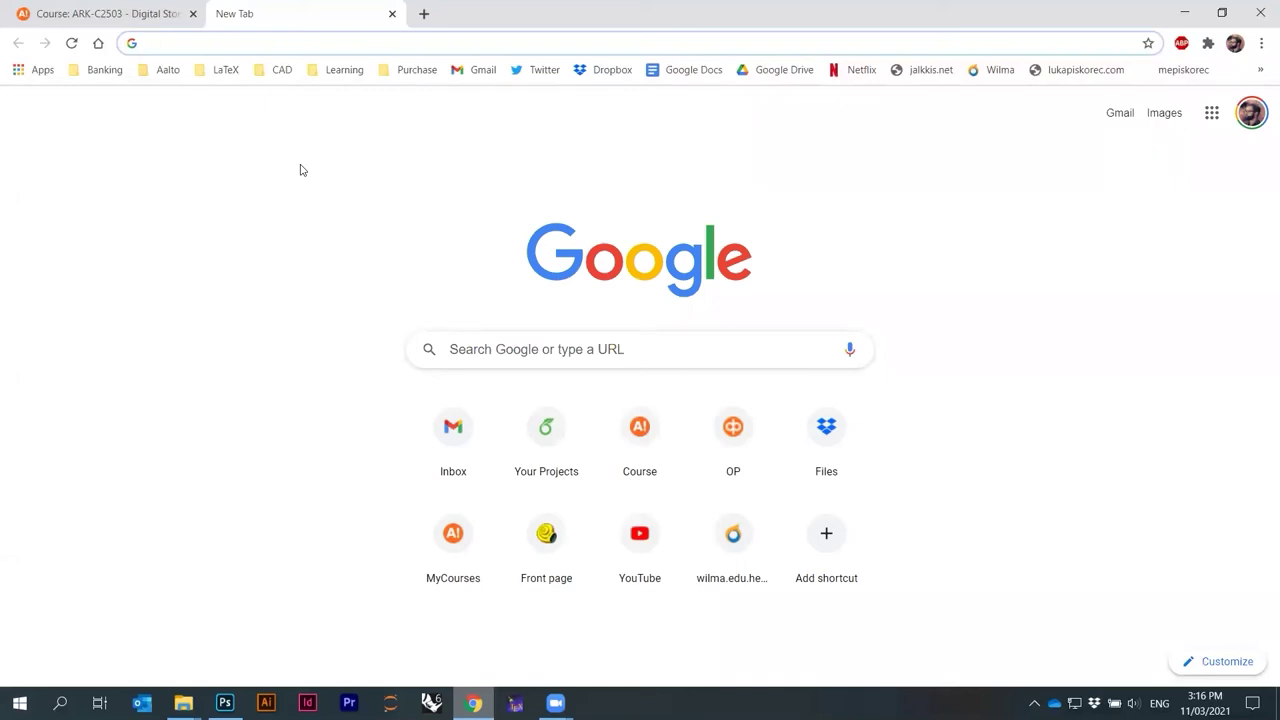
{"action": "type", "text": "mar"}
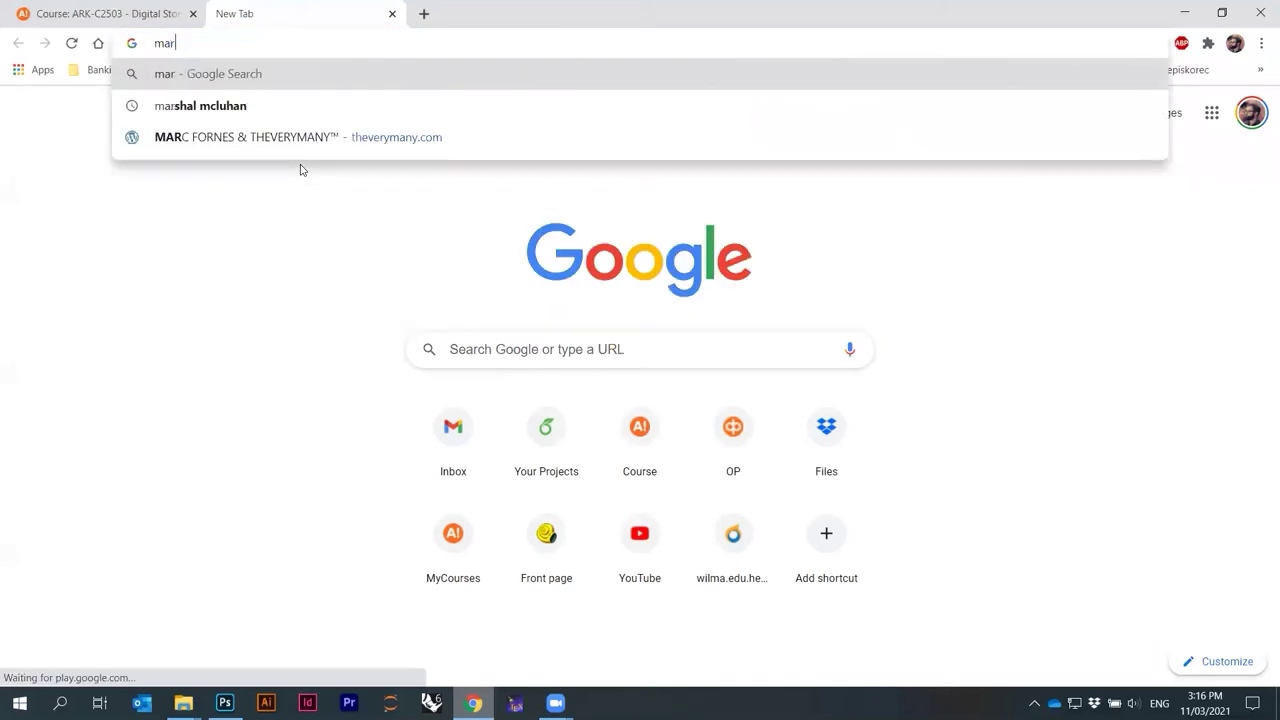
{"action": "type", "text": "lon brando"}
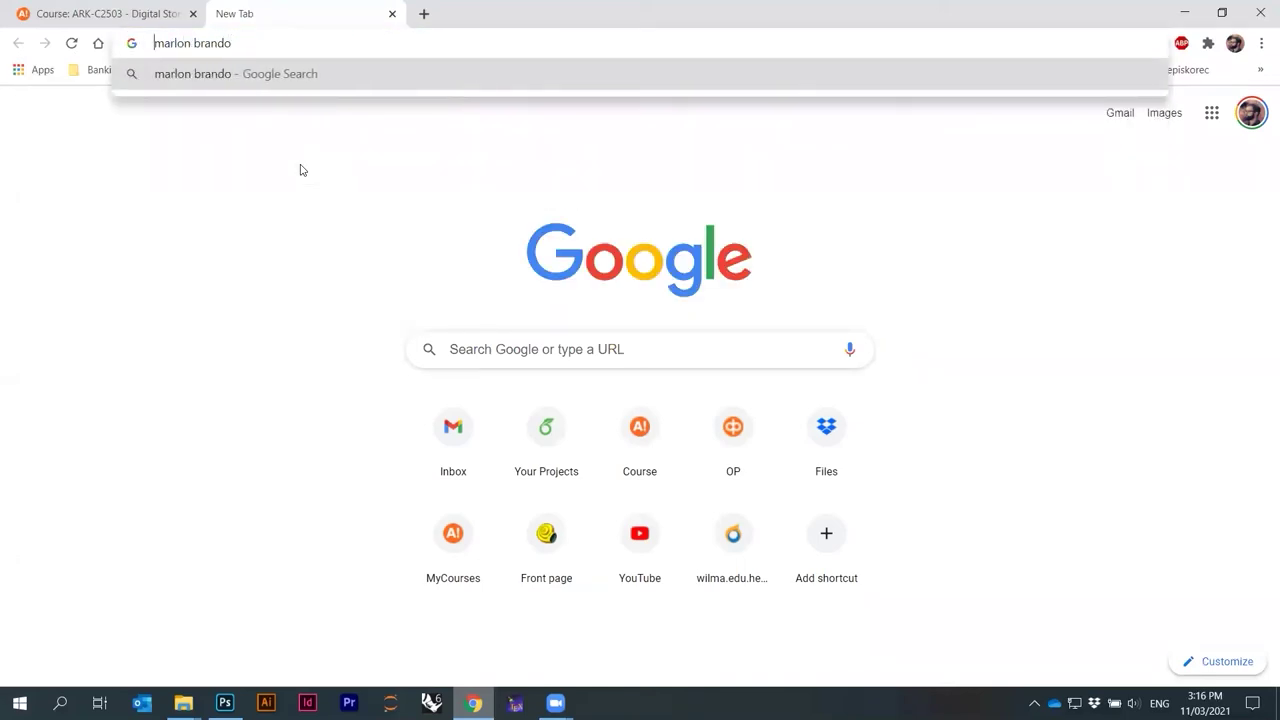
{"action": "key", "text": "Return"}
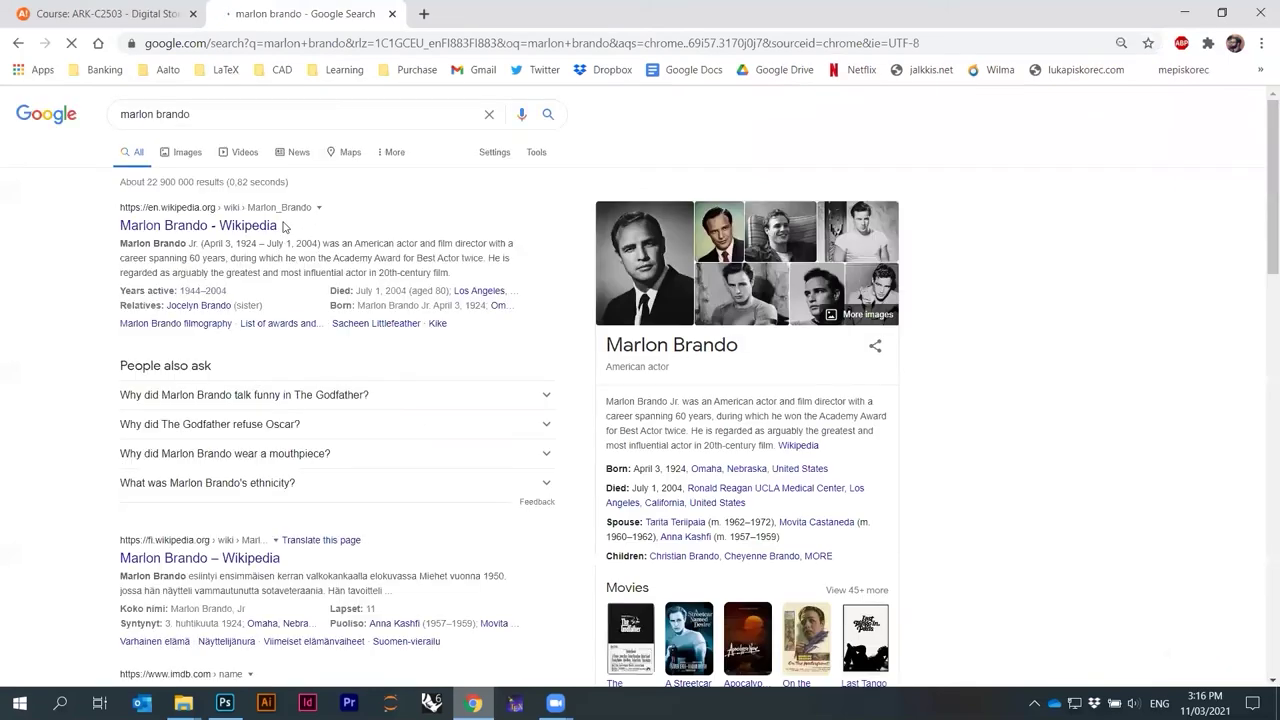
{"action": "left_click", "coordinate": [184, 153]}
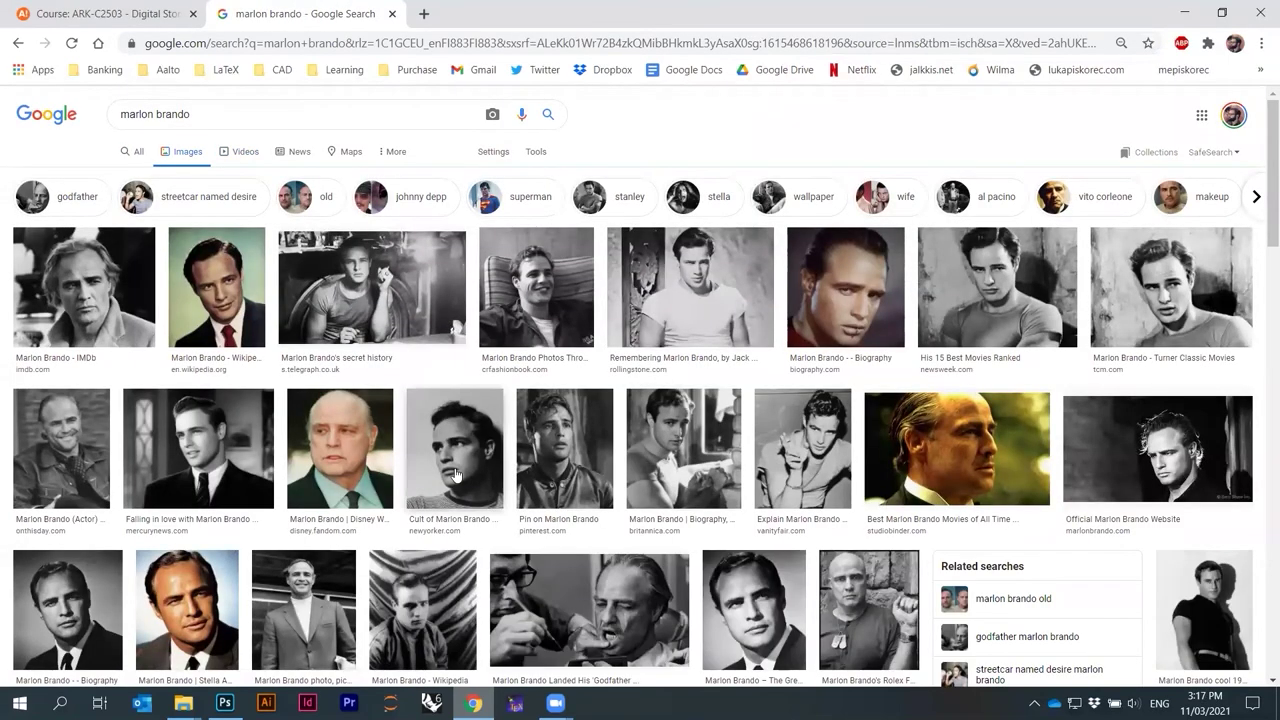
Open the large preview of the black-and-white Biography portrait.
{"action": "scroll", "coordinate": [640, 350], "scroll_direction": "down", "scroll_amount": 3}
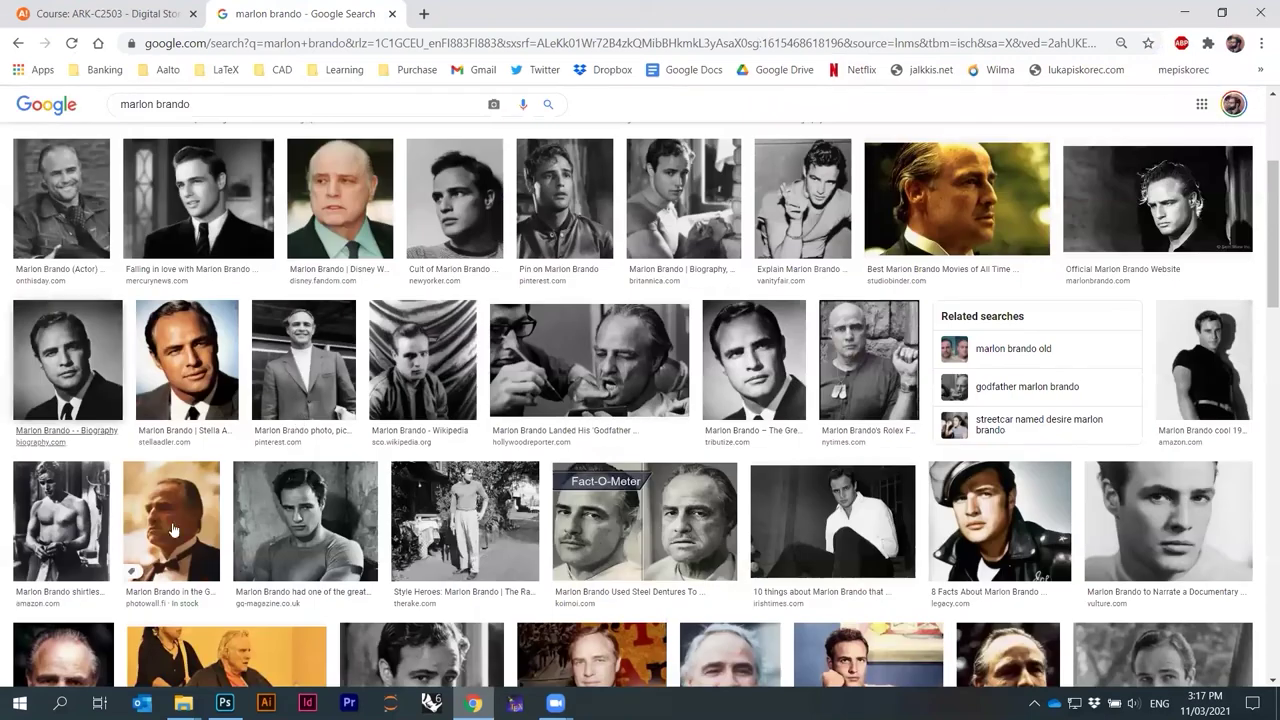
{"action": "left_click", "coordinate": [70, 390]}
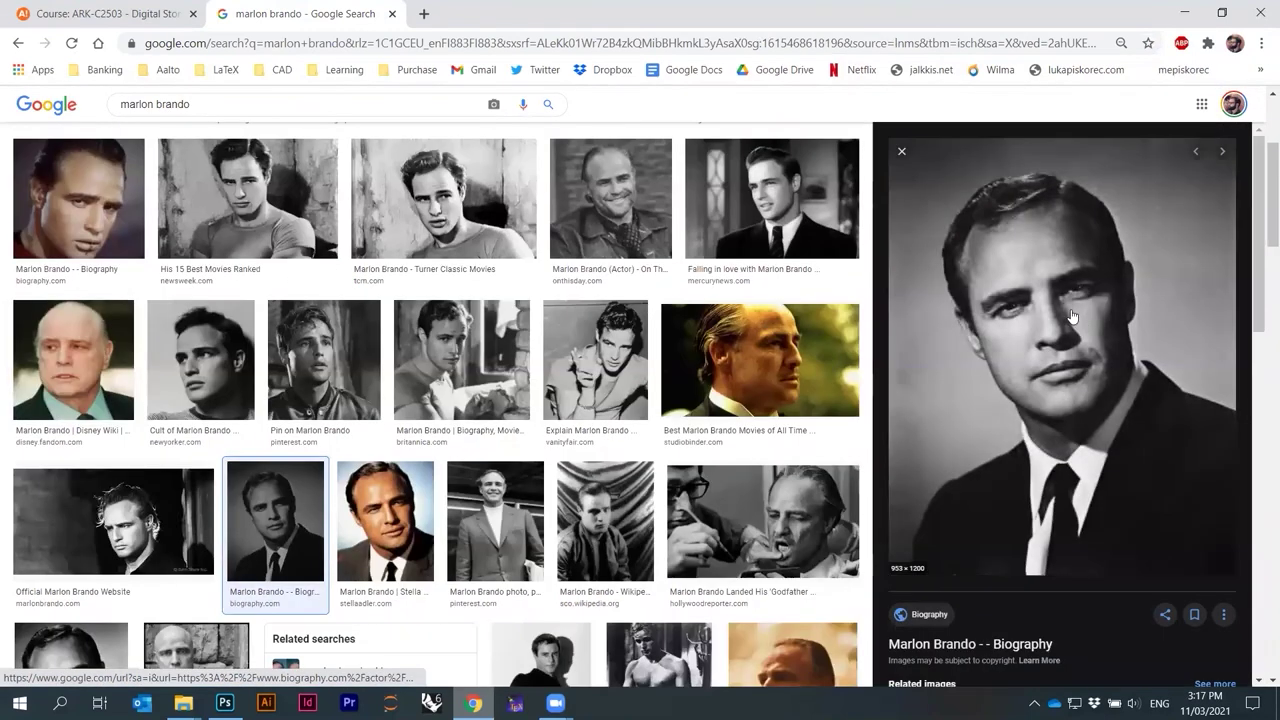
{"action": "right_click", "coordinate": [1026, 308]}
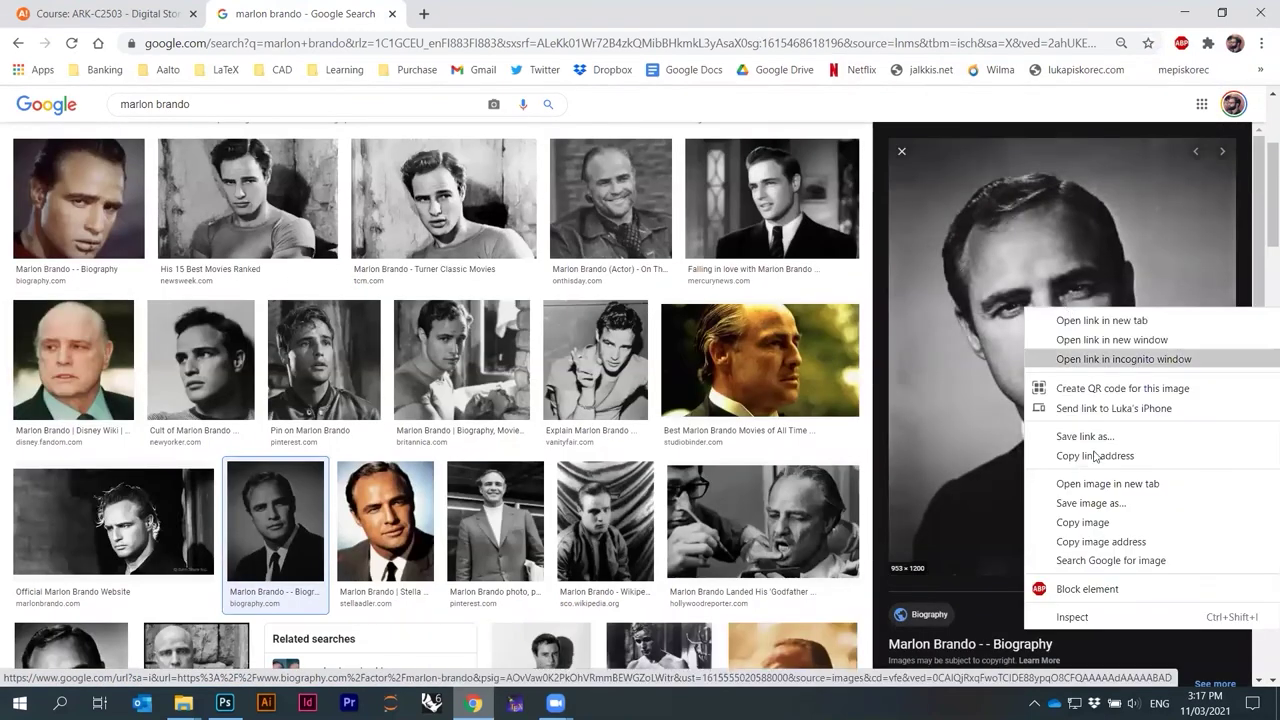
Save the portrait image, browsing to TUTORIALS > Session 02 > 03_MaterialTexturing.
{"action": "left_click", "coordinate": [1081, 505]}
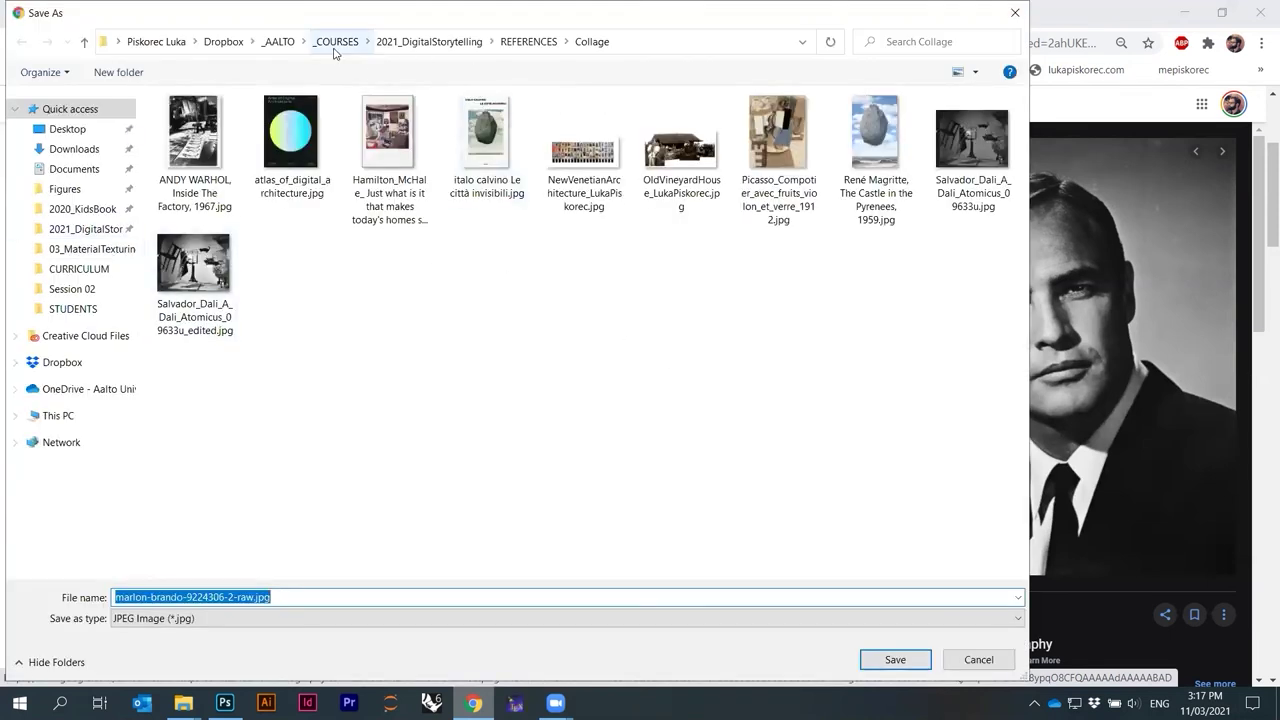
{"action": "left_click", "coordinate": [335, 44]}
{"action": "left_click", "coordinate": [90, 229]}
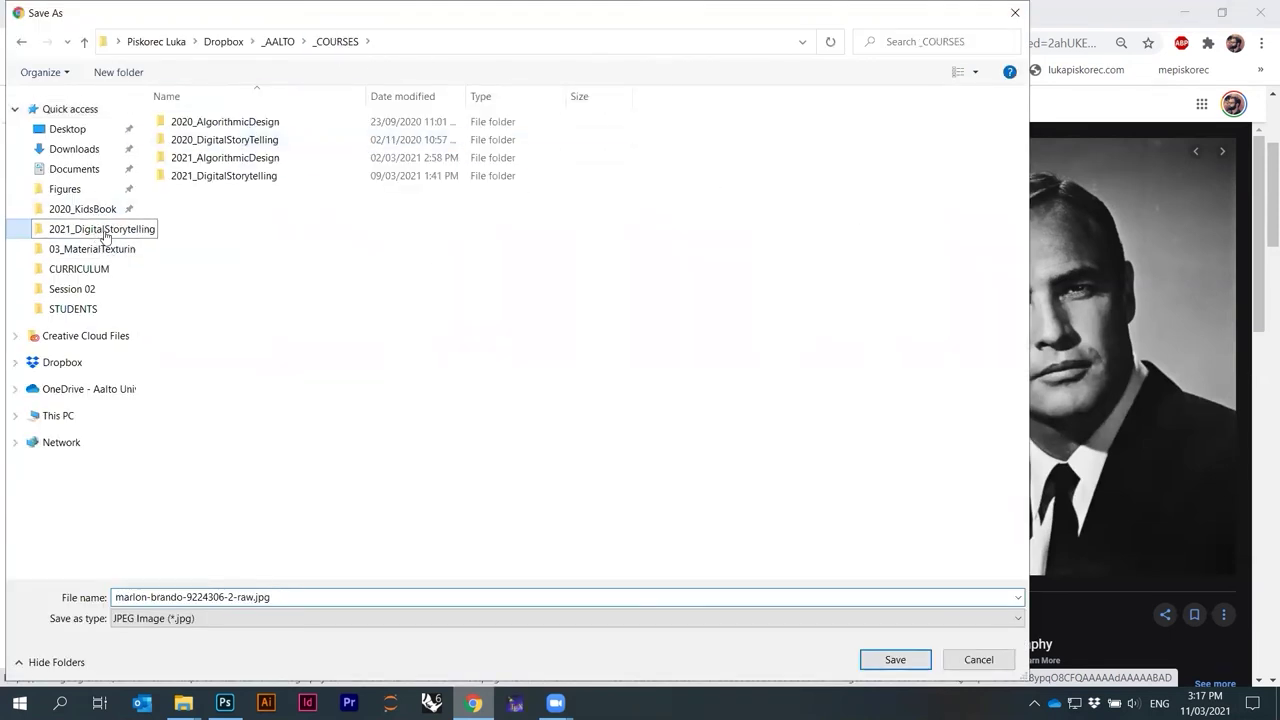
{"action": "double_click", "coordinate": [206, 213]}
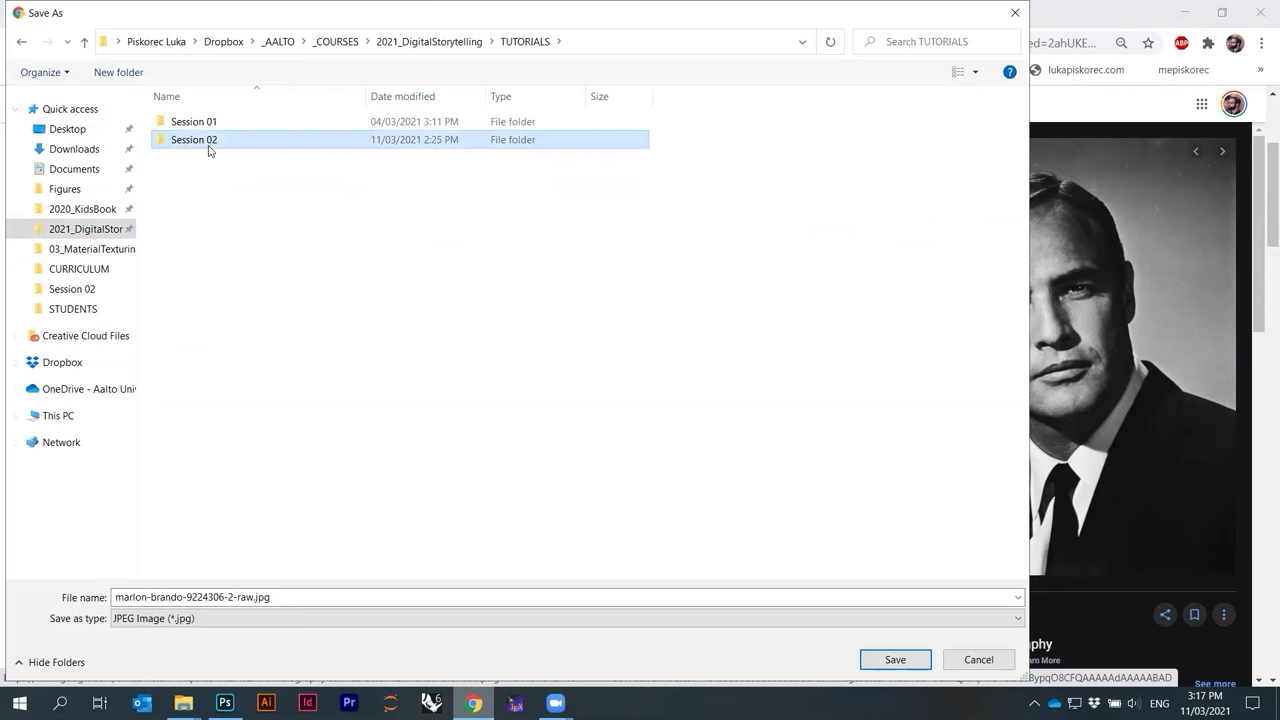
{"action": "double_click", "coordinate": [208, 148]}
{"action": "double_click", "coordinate": [292, 135]}
Shorten the file name to marlon-brando.jpg, save it, and return to Photoshop.
{"action": "left_click", "coordinate": [184, 598]}
{"action": "left_click", "coordinate": [286, 598]}
{"action": "left_click_drag", "start_coordinate": [256, 597], "coordinate": [184, 597]}
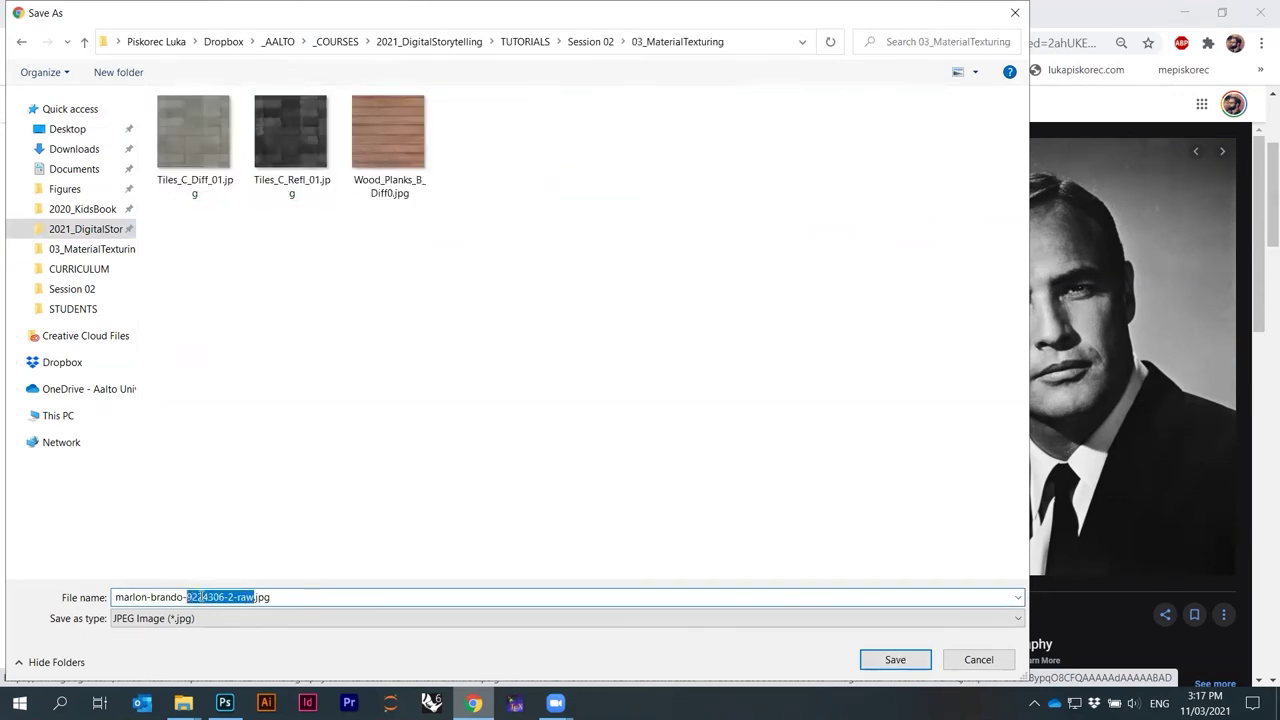
{"action": "key", "text": "BackSpace"}
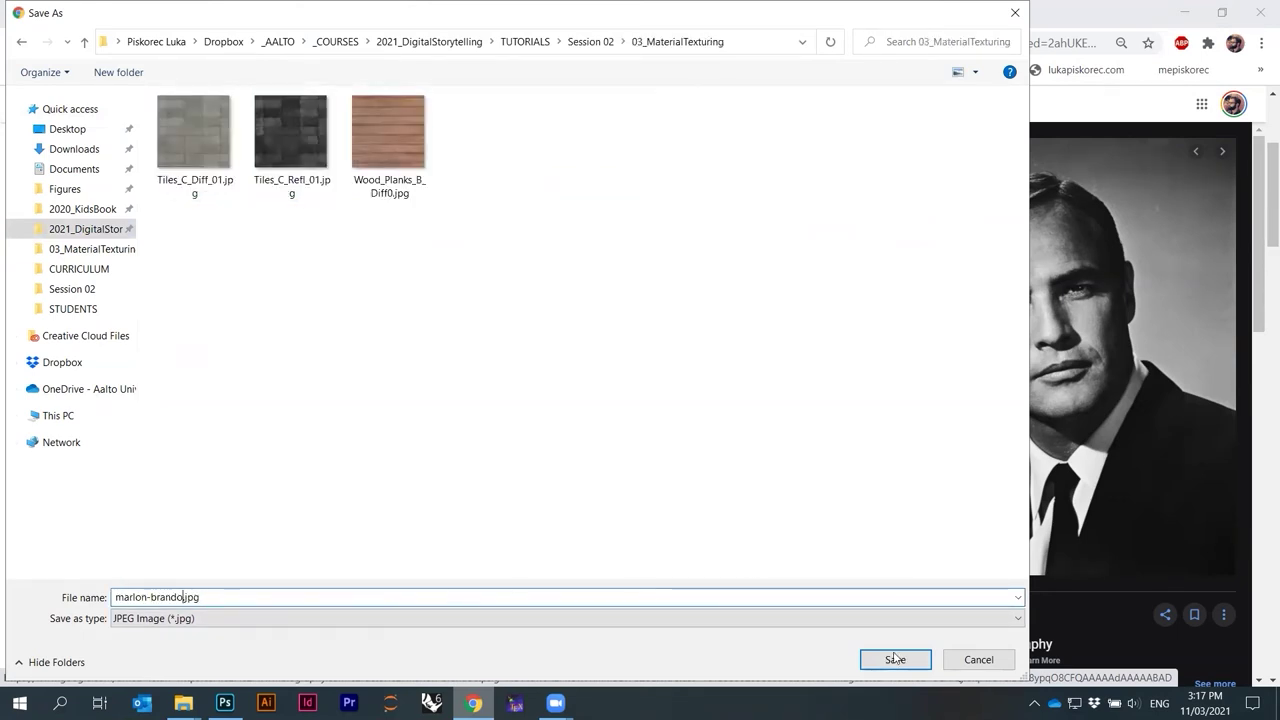
{"action": "left_click", "coordinate": [895, 659]}
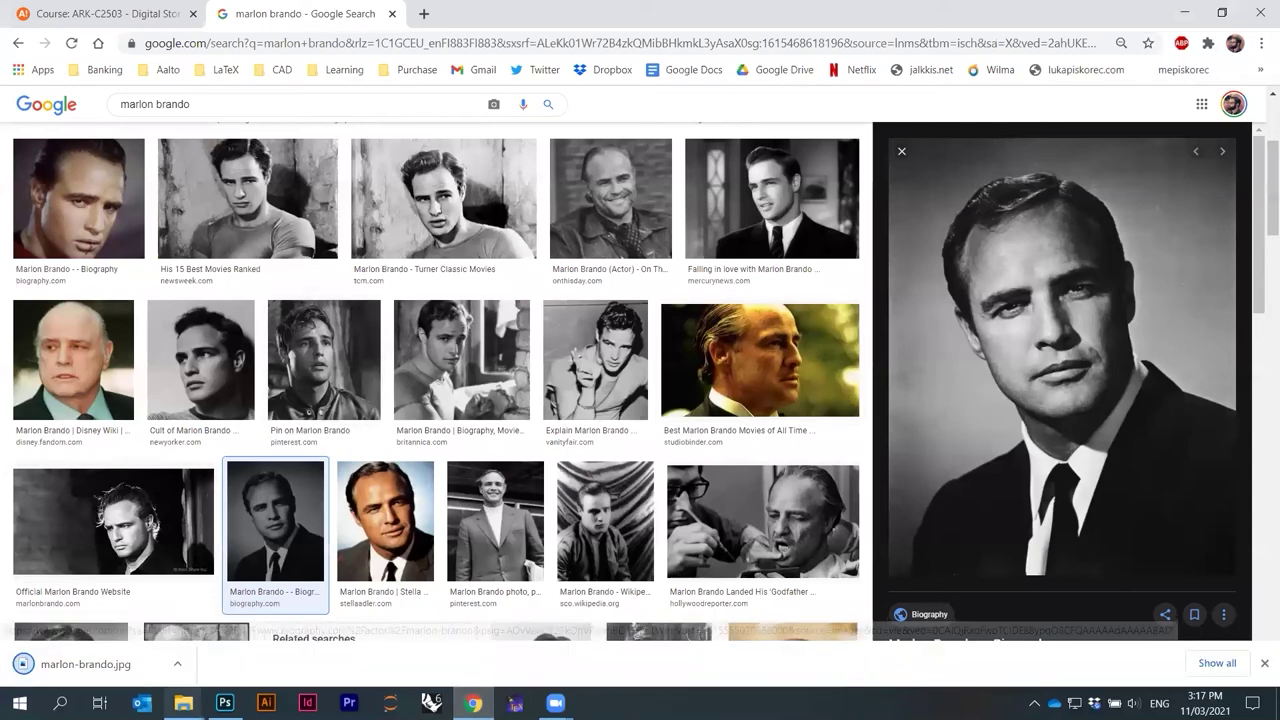
{"action": "key", "text": "alt+Tab"}
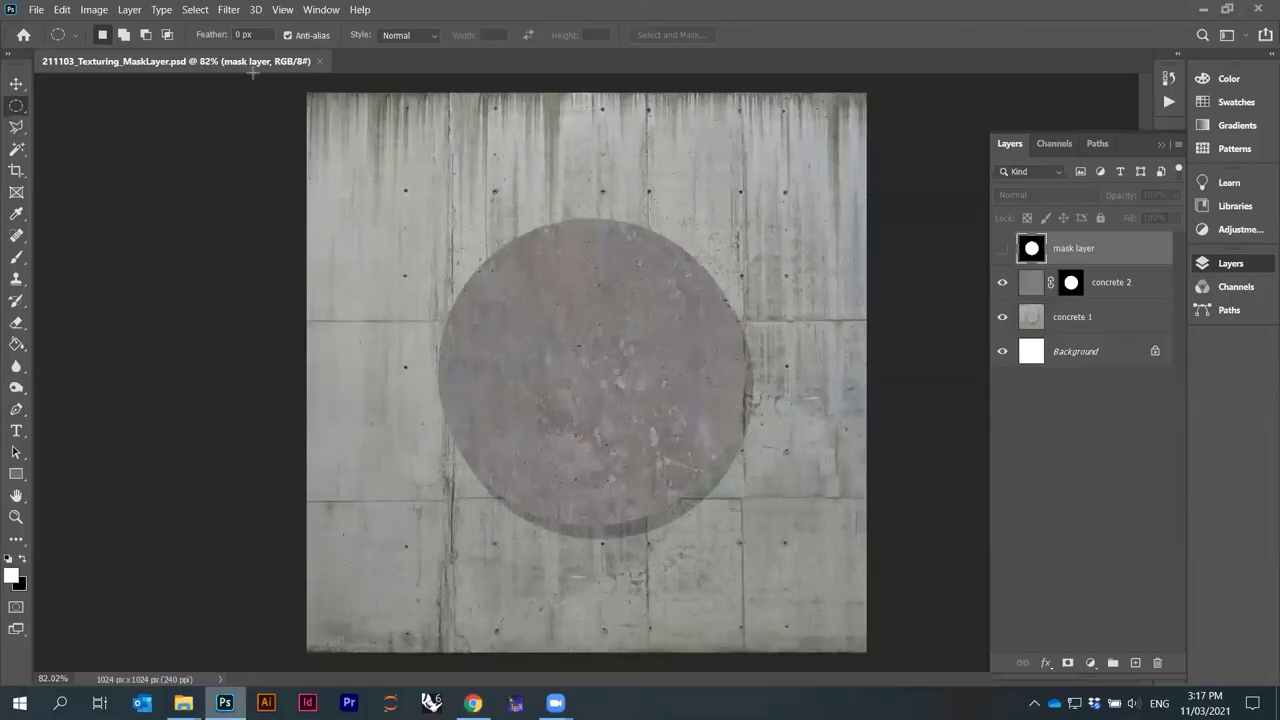
Save a copy as 211103_Texturing_MaskLayerBrando.psd by appending 'Brando' to the name.
{"action": "left_click", "coordinate": [36, 10]}
{"action": "key", "text": "Escape"}
{"action": "key", "text": "ctrl+shift+s"}
{"action": "left_click", "coordinate": [242, 310]}
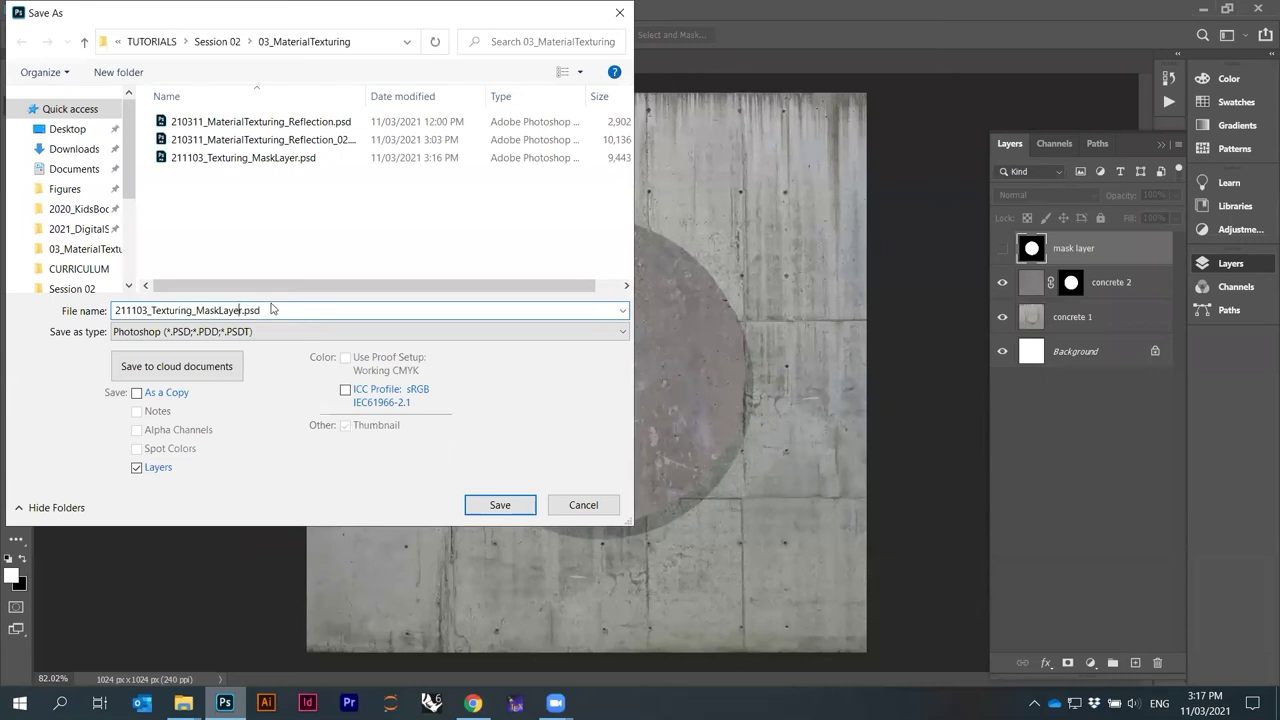
{"action": "type", "text": "Brando"}
{"action": "key", "text": "Return"}
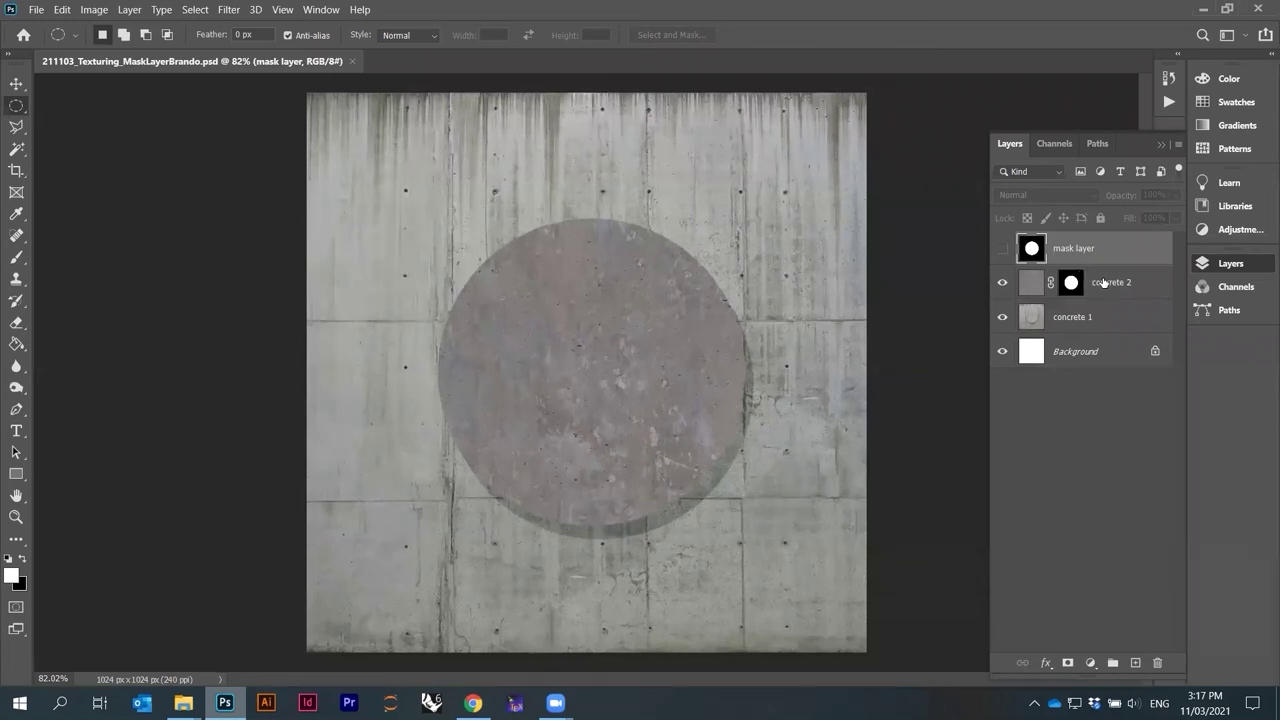
Select concrete 2 and delete it, then undo that deletion.
{"action": "left_click", "coordinate": [1103, 283], "text": "shift"}
{"action": "left_click", "coordinate": [1071, 284]}
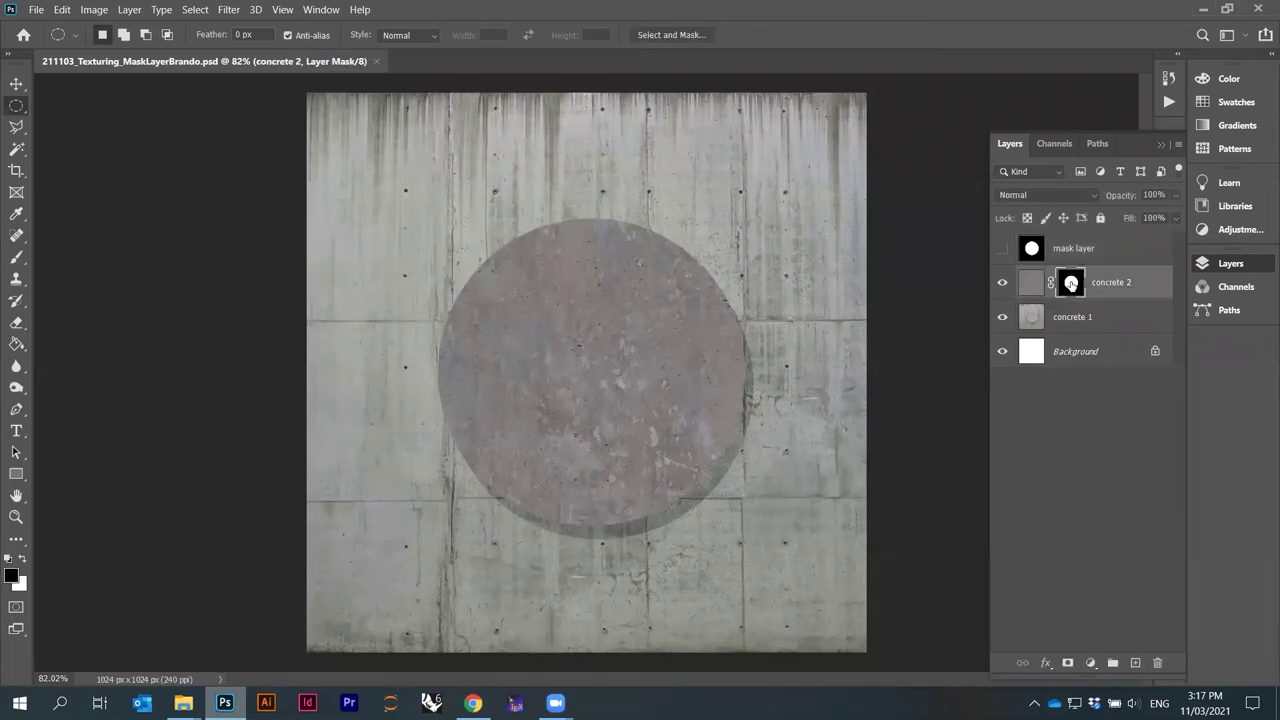
{"action": "key", "text": "Delete"}
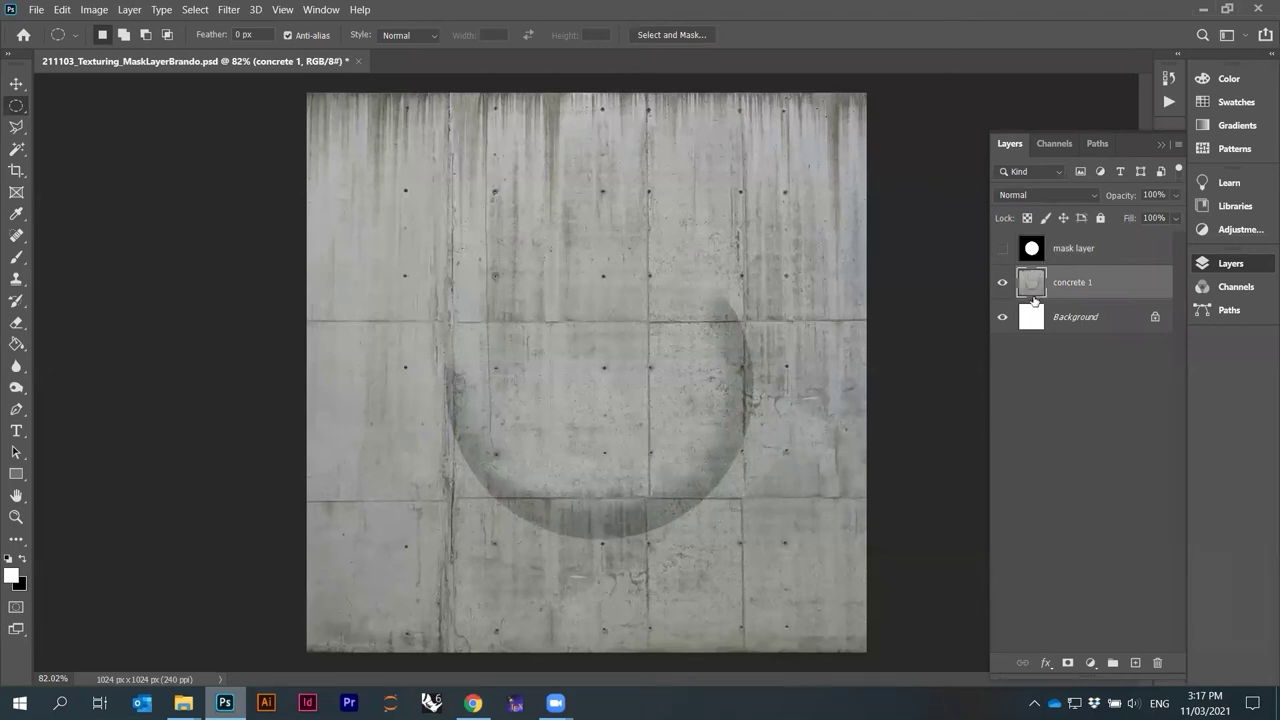
{"action": "key", "text": "ctrl+z"}
Delete the mask layer, then the concrete 2 layer, and deselect all layers.
{"action": "left_click", "coordinate": [1002, 248]}
{"action": "key", "text": "ctrl+d"}
{"action": "left_click", "coordinate": [1057, 254]}
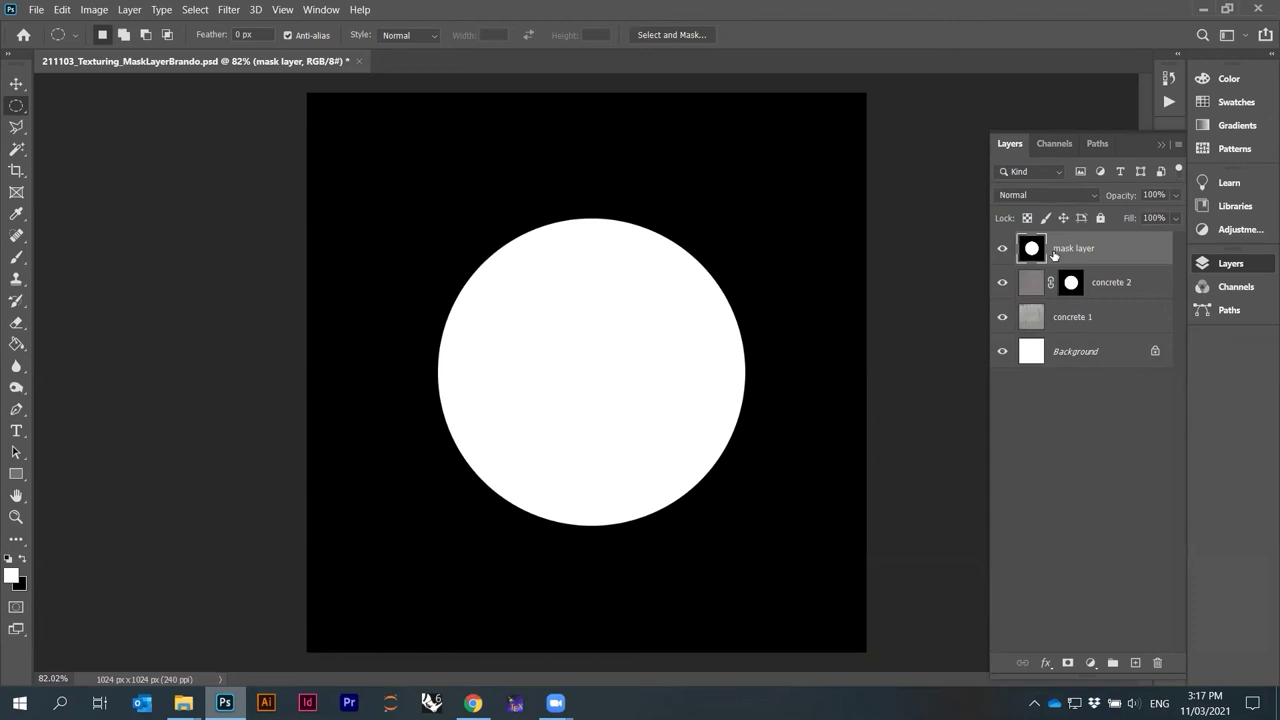
{"action": "key", "text": "Delete"}
{"action": "left_click", "coordinate": [1071, 251]}
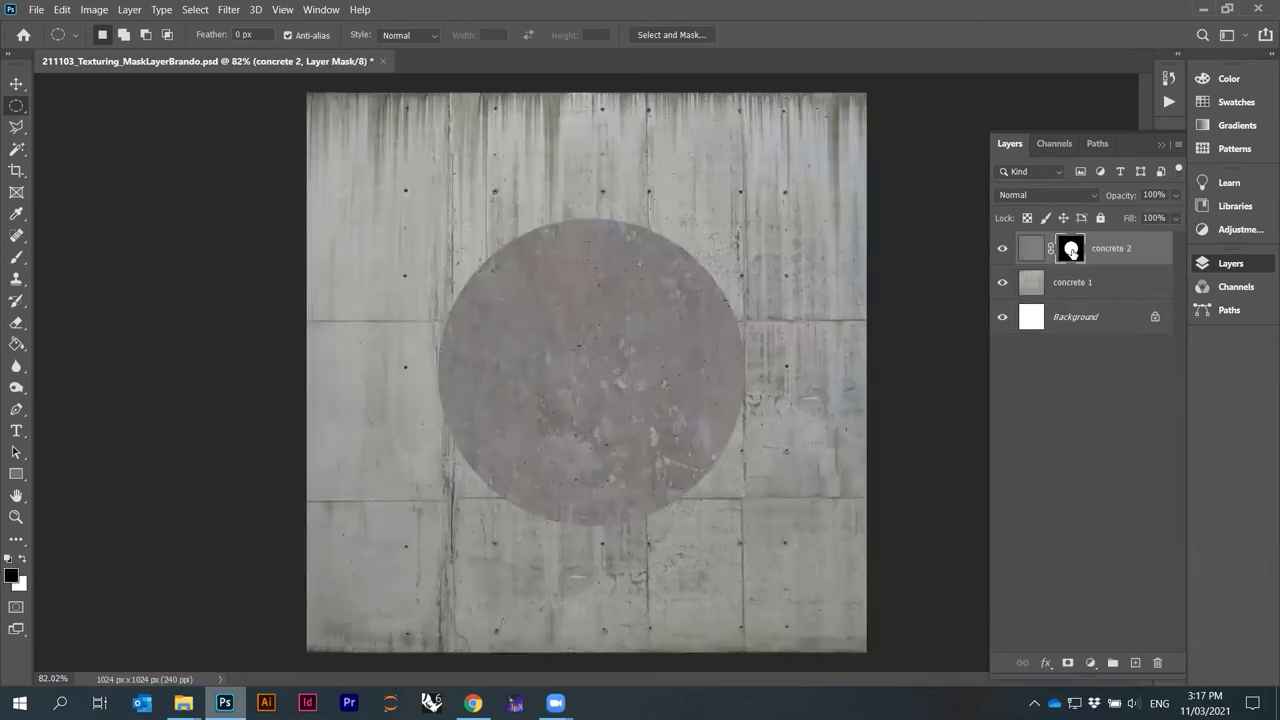
{"action": "key", "text": "Delete"}
{"action": "left_click", "coordinate": [1085, 332]}
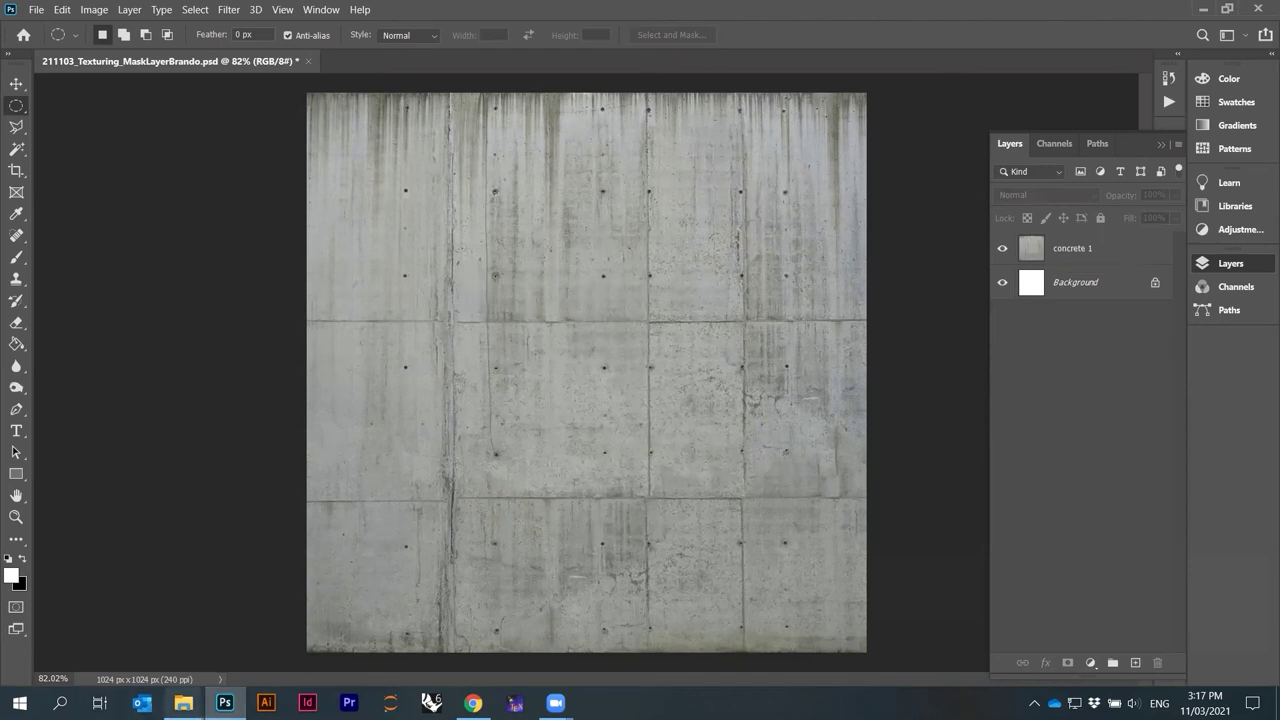
Copy all of Concrete_B_Diff.jpg and paste it into the texturing document as a new layer.
{"action": "mouse_move", "coordinate": [183, 703]}
{"action": "left_click", "coordinate": [228, 632]}
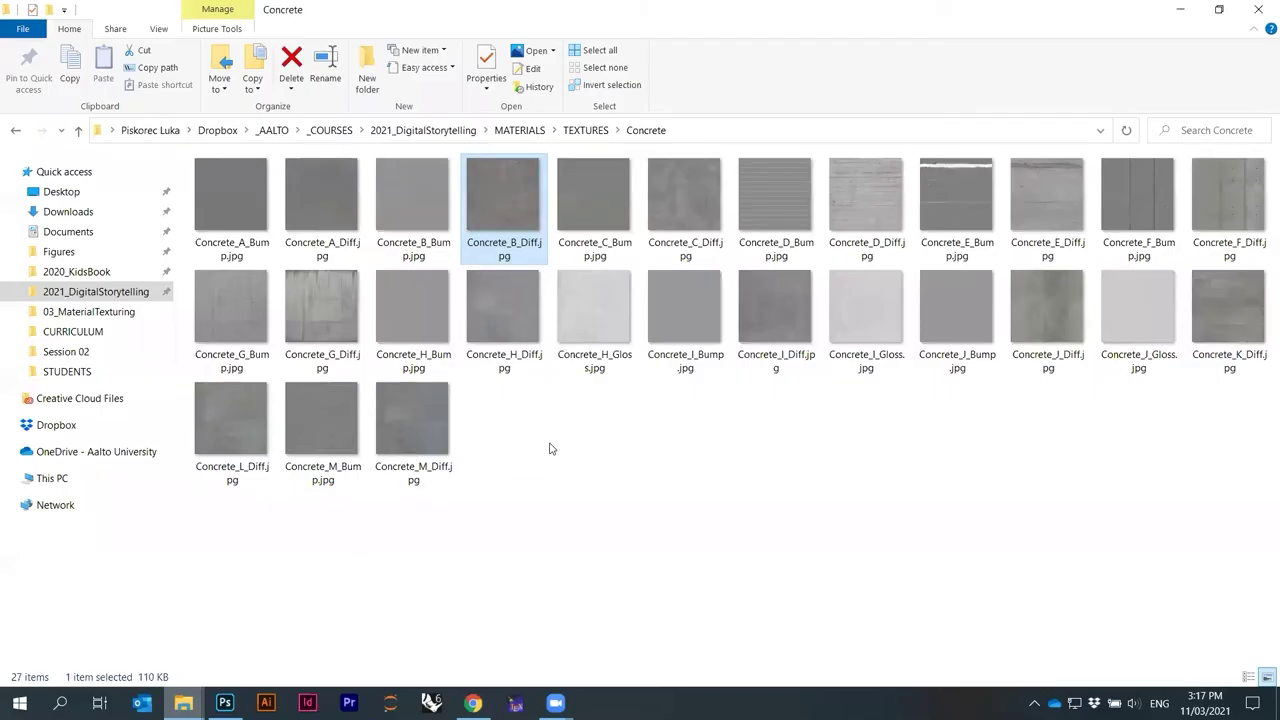
{"action": "left_click_drag", "start_coordinate": [505, 215], "coordinate": [400, 66]}
{"action": "key", "text": "ctrl+a"}
{"action": "key", "text": "ctrl+c"}
{"action": "left_click", "coordinate": [505, 61]}
{"action": "key", "text": "ctrl+v"}
Rename the pasted texture layer to concrete 2 and deselect it.
{"action": "double_click", "coordinate": [1068, 256]}
{"action": "type", "text": "c"}
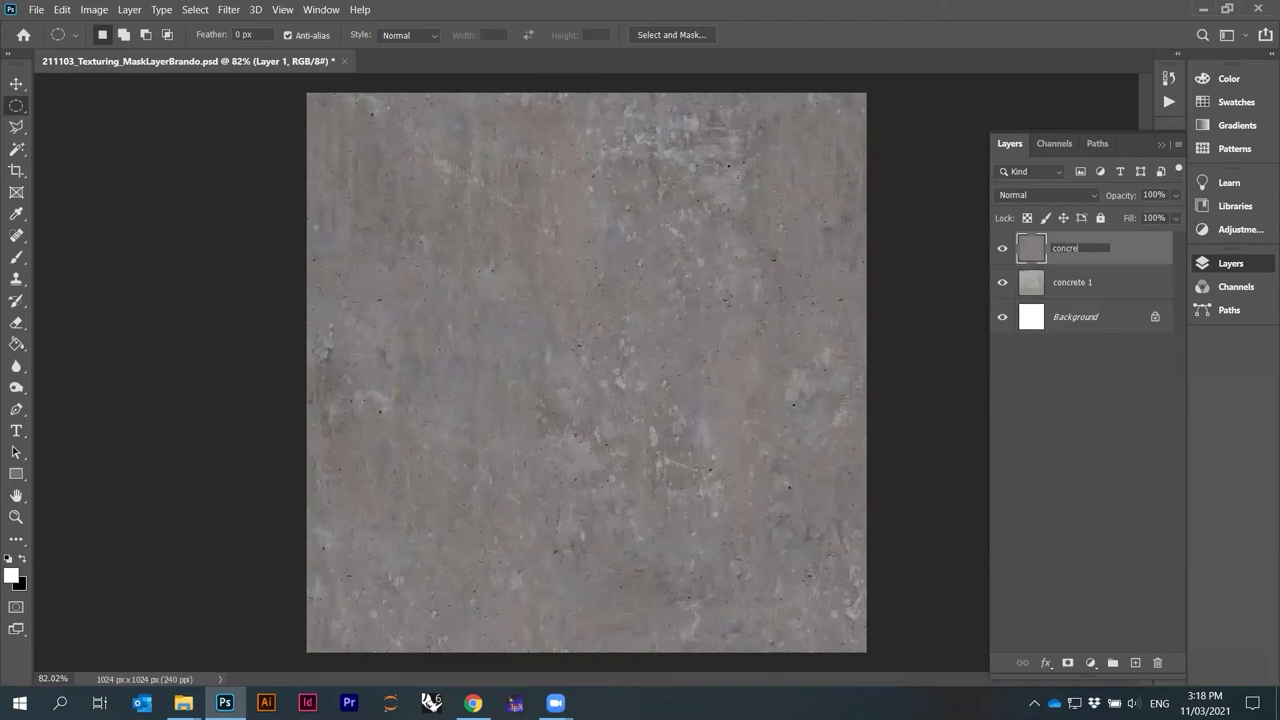
{"action": "key", "text": "Return"}
{"action": "left_click", "coordinate": [1095, 388]}
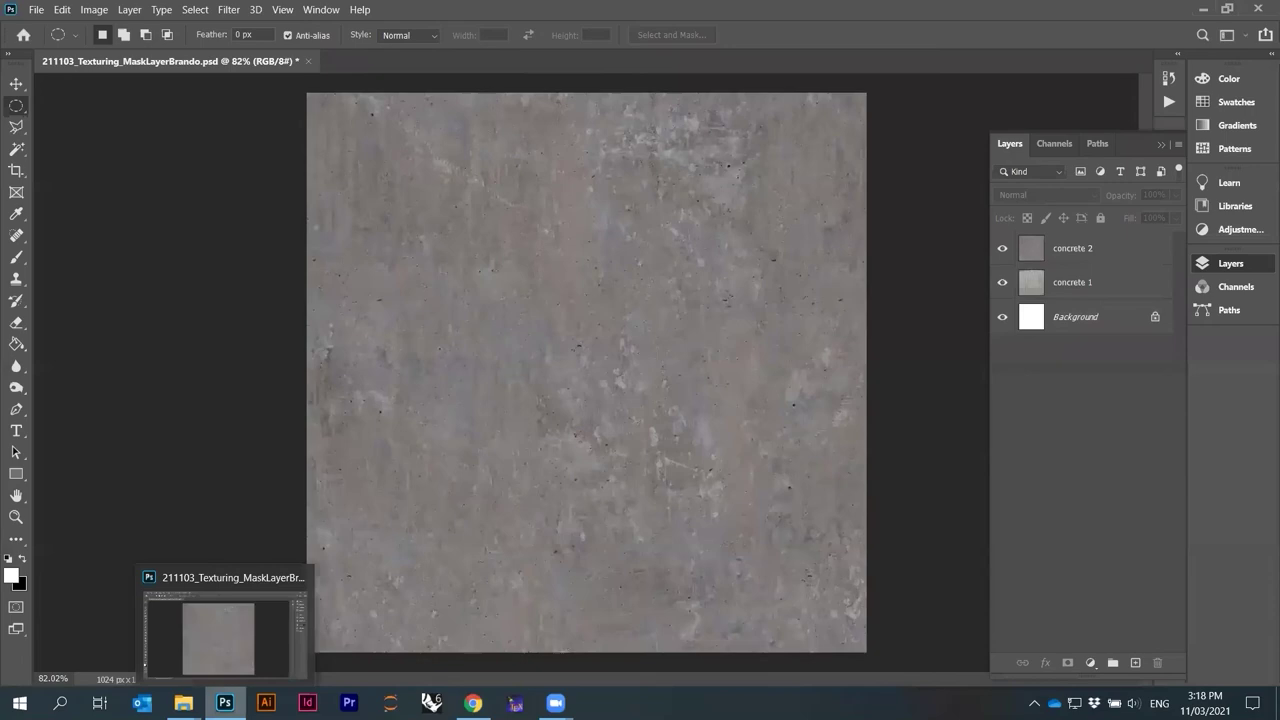
Open marlon-brando.jpg from the 03_MaterialTexturing folder and set its Levels inputs to 10 and 222.
{"action": "mouse_move", "coordinate": [183, 703]}
{"action": "left_click", "coordinate": [170, 645]}
{"action": "left_click_drag", "start_coordinate": [595, 205], "coordinate": [376, 67]}
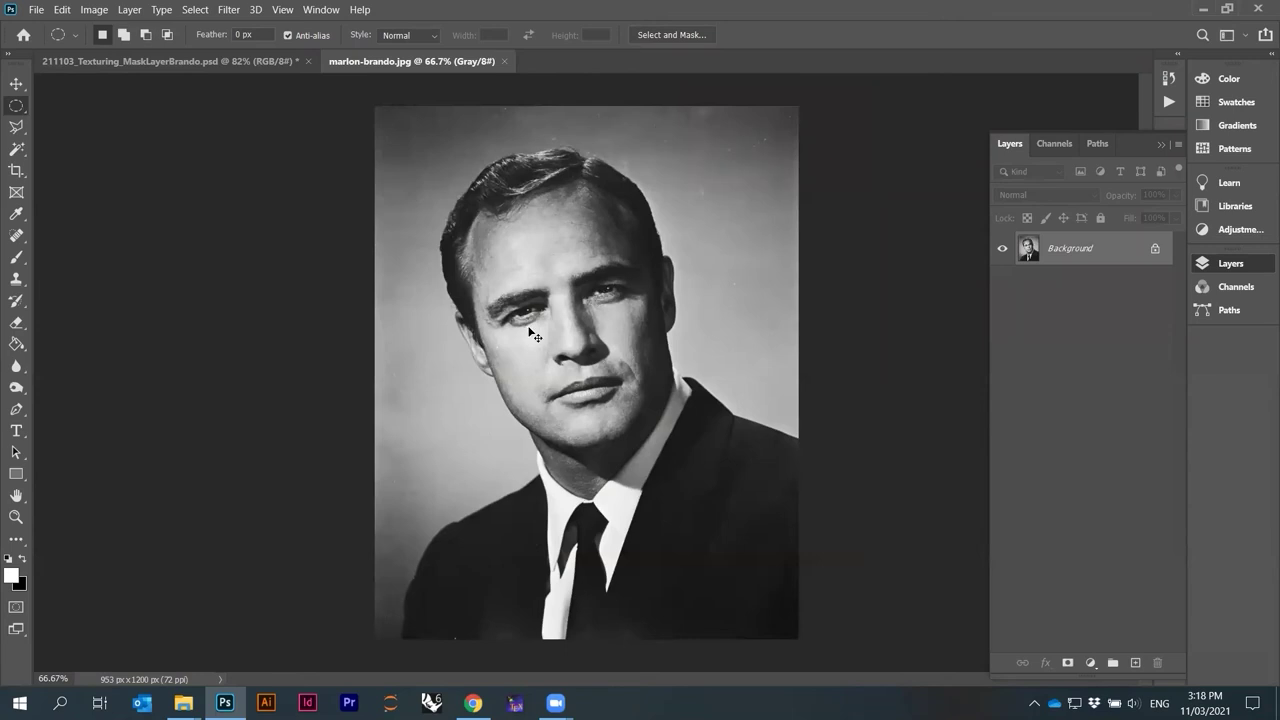
{"action": "key", "text": "ctrl+l"}
{"action": "left_click_drag", "start_coordinate": [868, 501], "coordinate": [877, 501]}
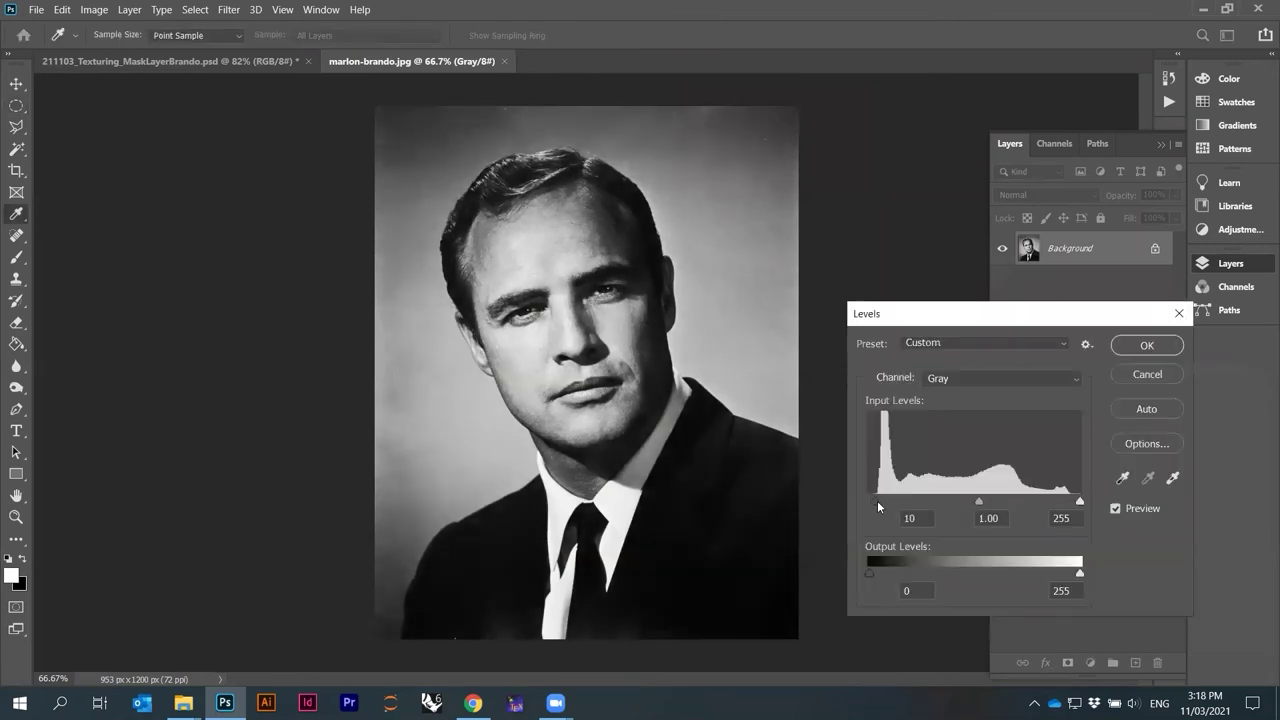
{"action": "left_click_drag", "start_coordinate": [1065, 503], "coordinate": [1056, 502]}
Apply the Levels change and paste the whole portrait into the texturing PSD as a new layer.
{"action": "left_click", "coordinate": [1146, 345]}
{"action": "key", "text": "m"}
{"action": "key", "text": "ctrl+a"}
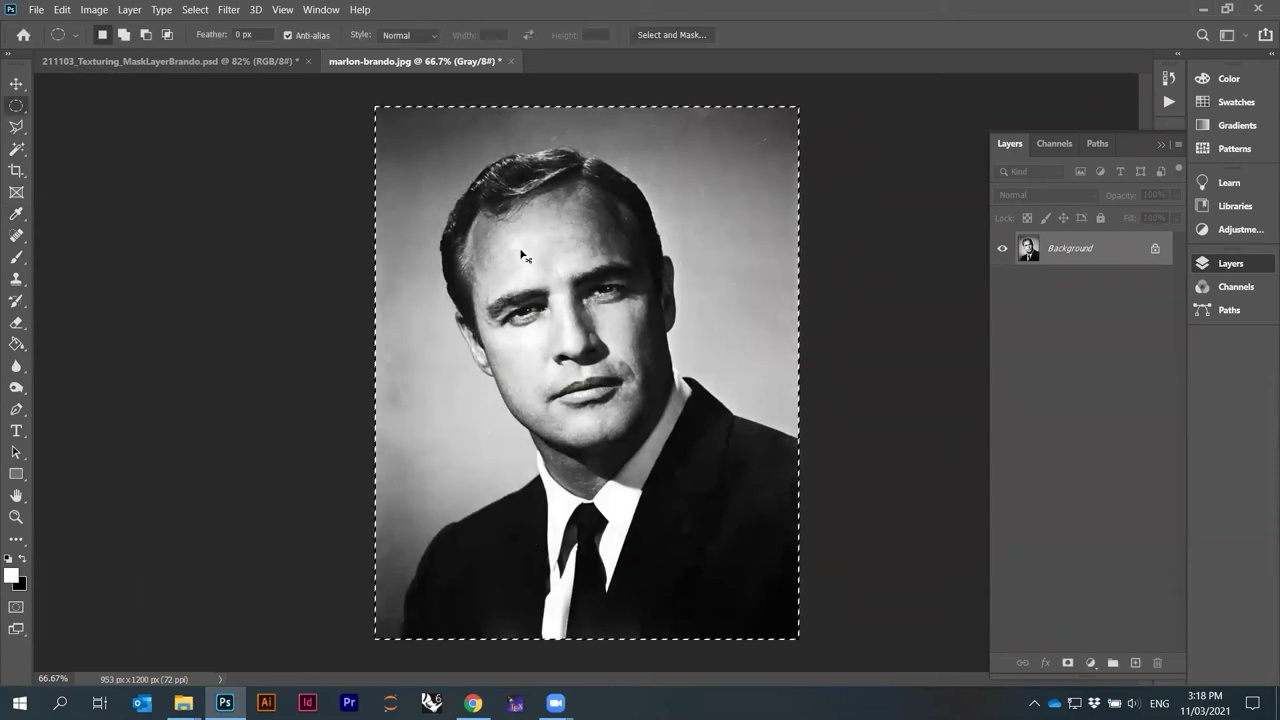
{"action": "left_click", "coordinate": [265, 60]}
{"action": "key", "text": "ctrl+v"}
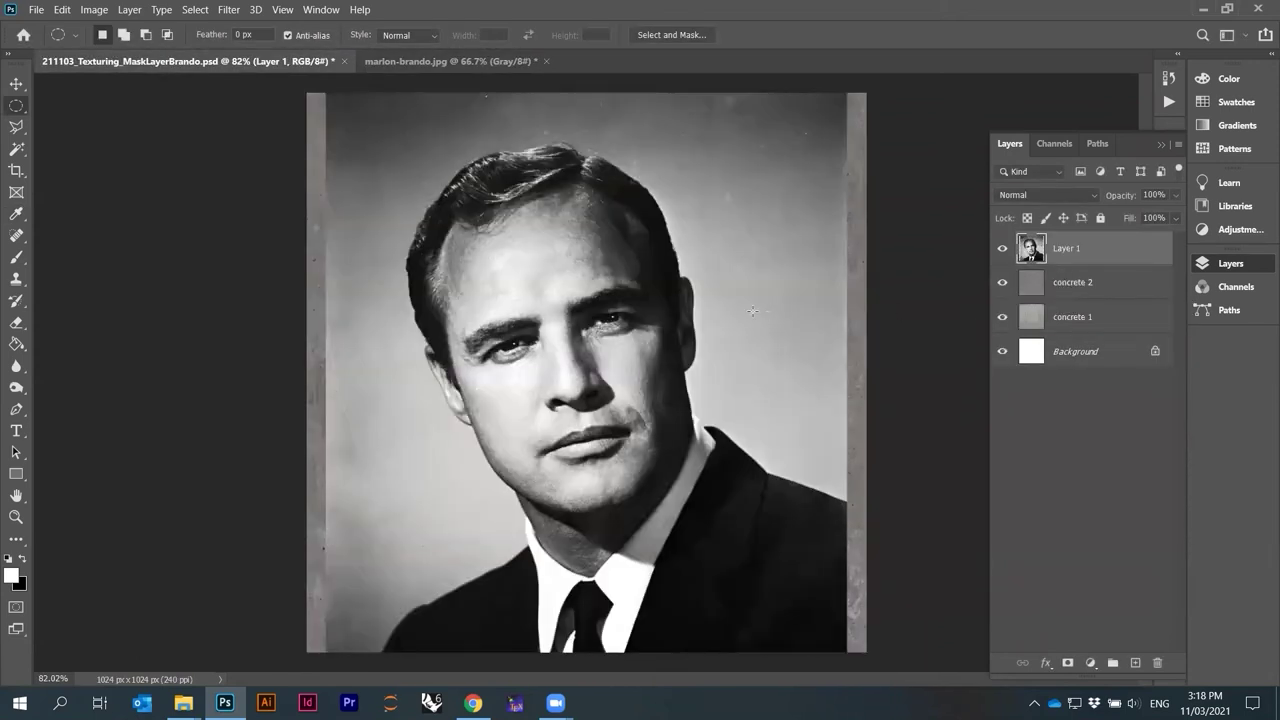
Scale the portrait layer to about 112.4% to cover the canvas, nudging it slightly lower.
{"action": "scroll", "coordinate": [637, 373], "scroll_direction": "down", "scroll_amount": 1}
{"action": "key", "text": "ctrl+t"}
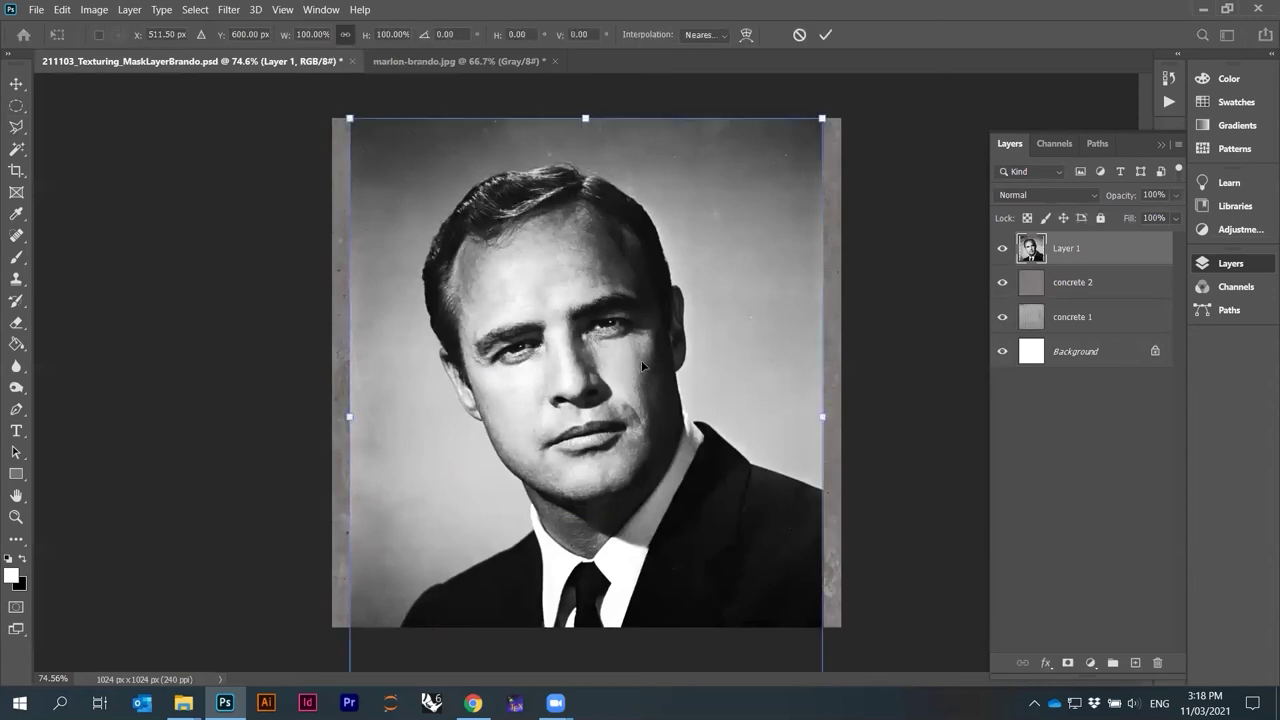
{"action": "scroll", "coordinate": [645, 370], "scroll_direction": "down", "scroll_amount": 1}
{"action": "left_click_drag", "start_coordinate": [797, 156], "coordinate": [836, 156]}
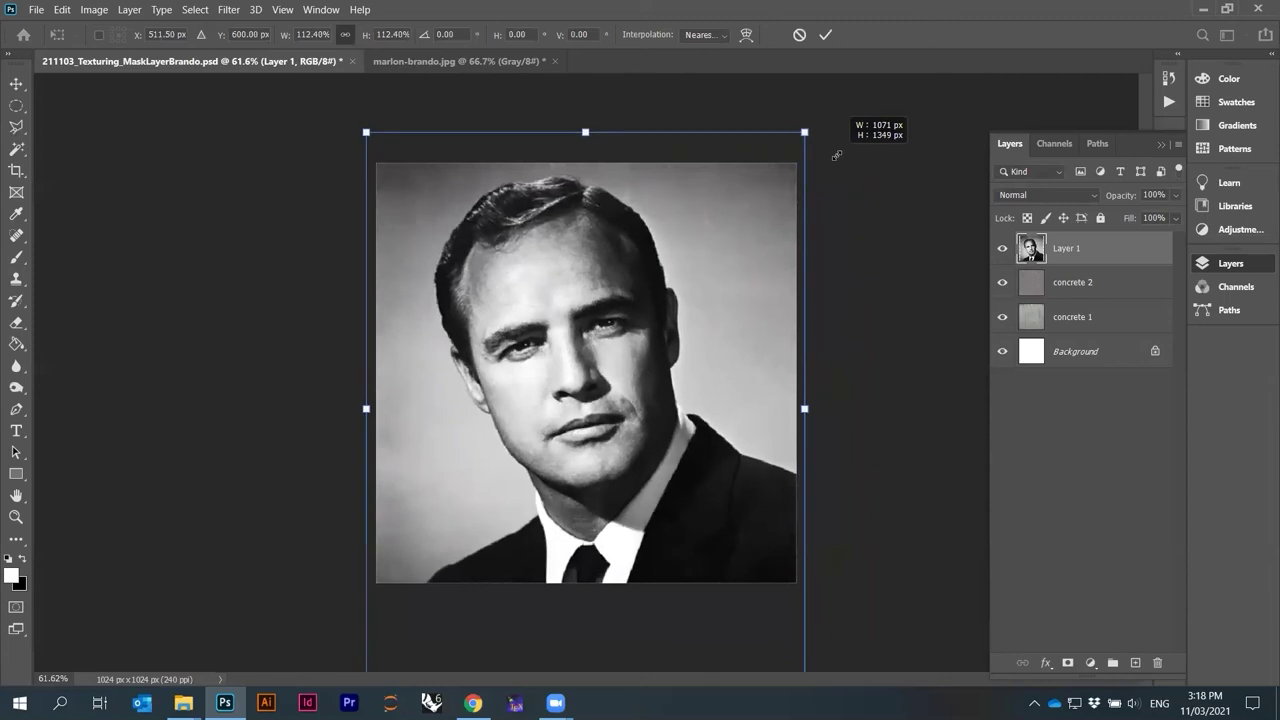
{"action": "left_click_drag", "start_coordinate": [695, 284], "coordinate": [696, 297]}
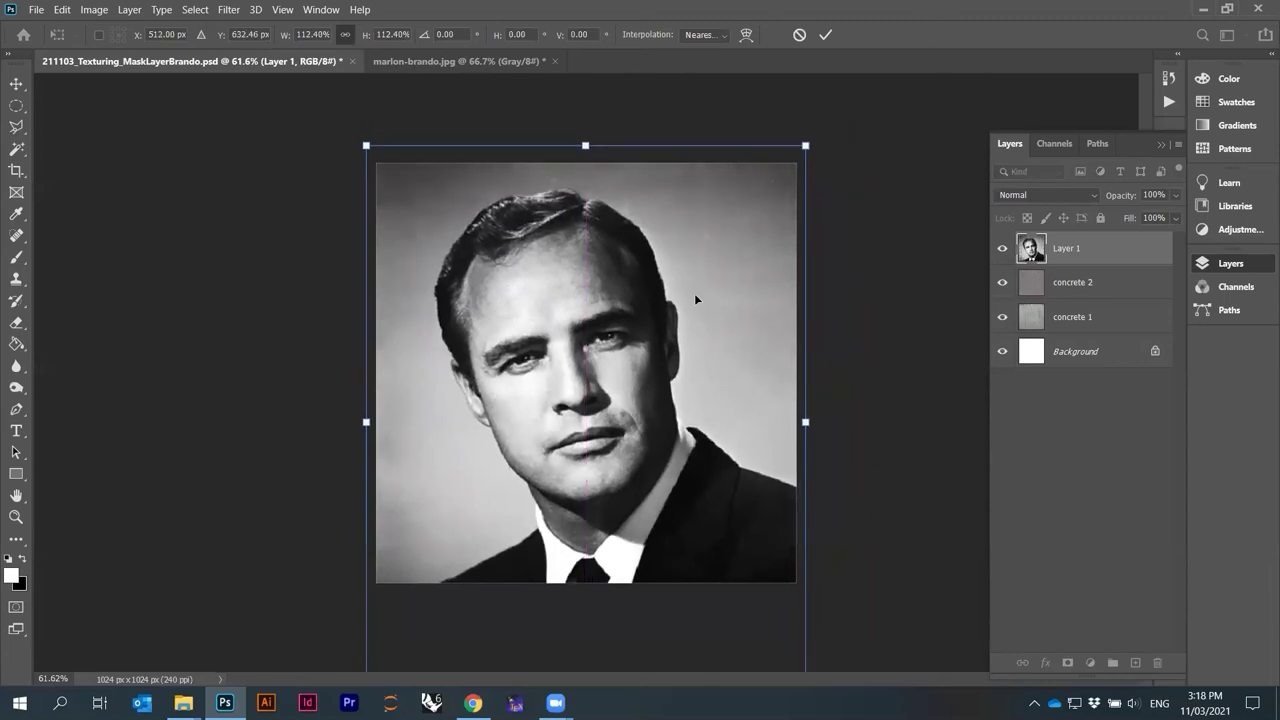
{"action": "key", "text": "Return"}
{"action": "key", "text": "m"}
{"action": "scroll", "coordinate": [603, 378], "scroll_direction": "up", "scroll_amount": 3}
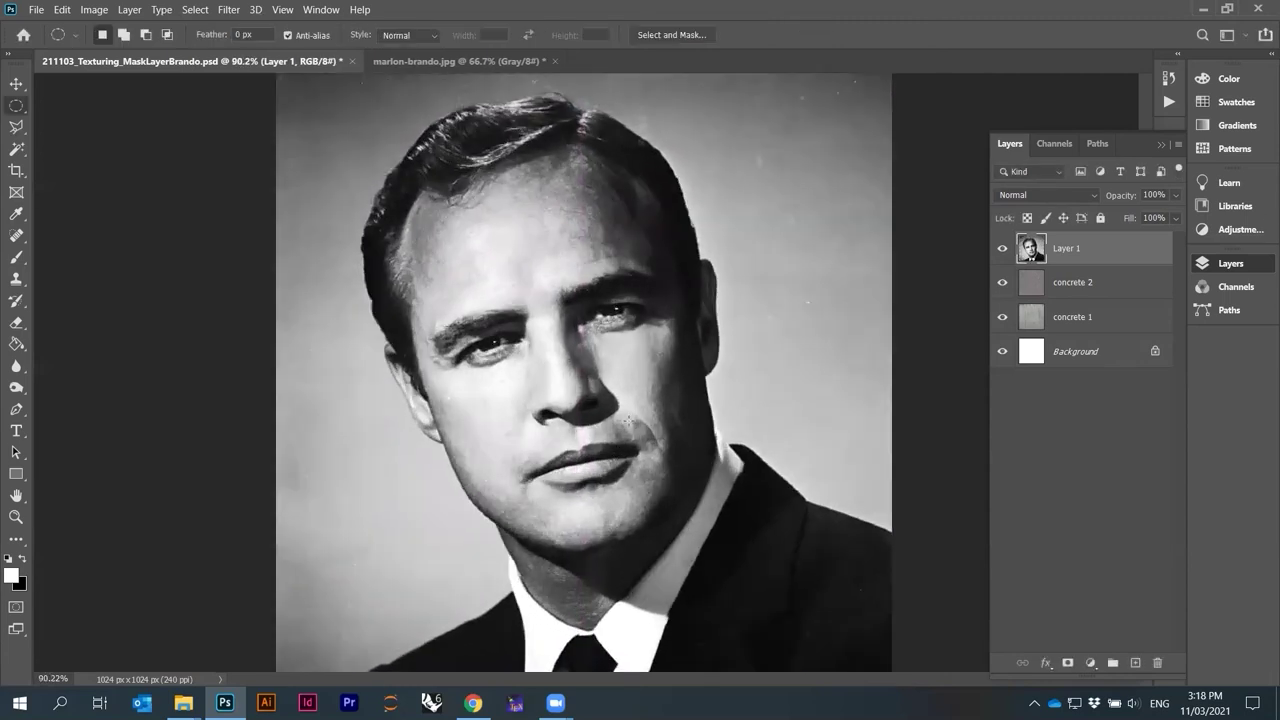
Toggle the portrait layer's visibility to compare it with the concrete beneath.
{"action": "left_click", "coordinate": [1080, 291]}
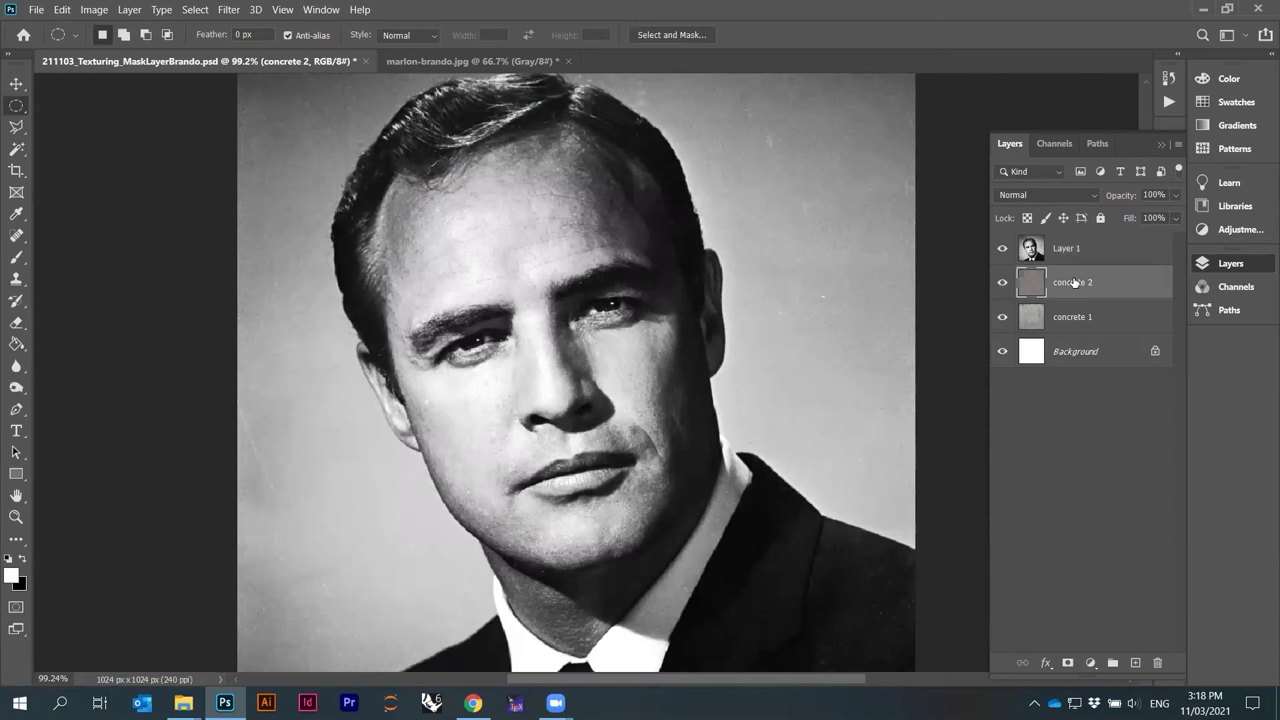
{"action": "left_click", "coordinate": [1002, 249]}
{"action": "left_click", "coordinate": [1003, 251]}
{"action": "left_click", "coordinate": [1003, 249]}
{"action": "left_click", "coordinate": [1003, 249]}
Clear the portrait selection and give concrete 2 a blank white layer mask.
{"action": "left_click", "coordinate": [1035, 255], "text": "ctrl"}
{"action": "scroll", "coordinate": [795, 331], "scroll_direction": "down", "scroll_amount": 2}
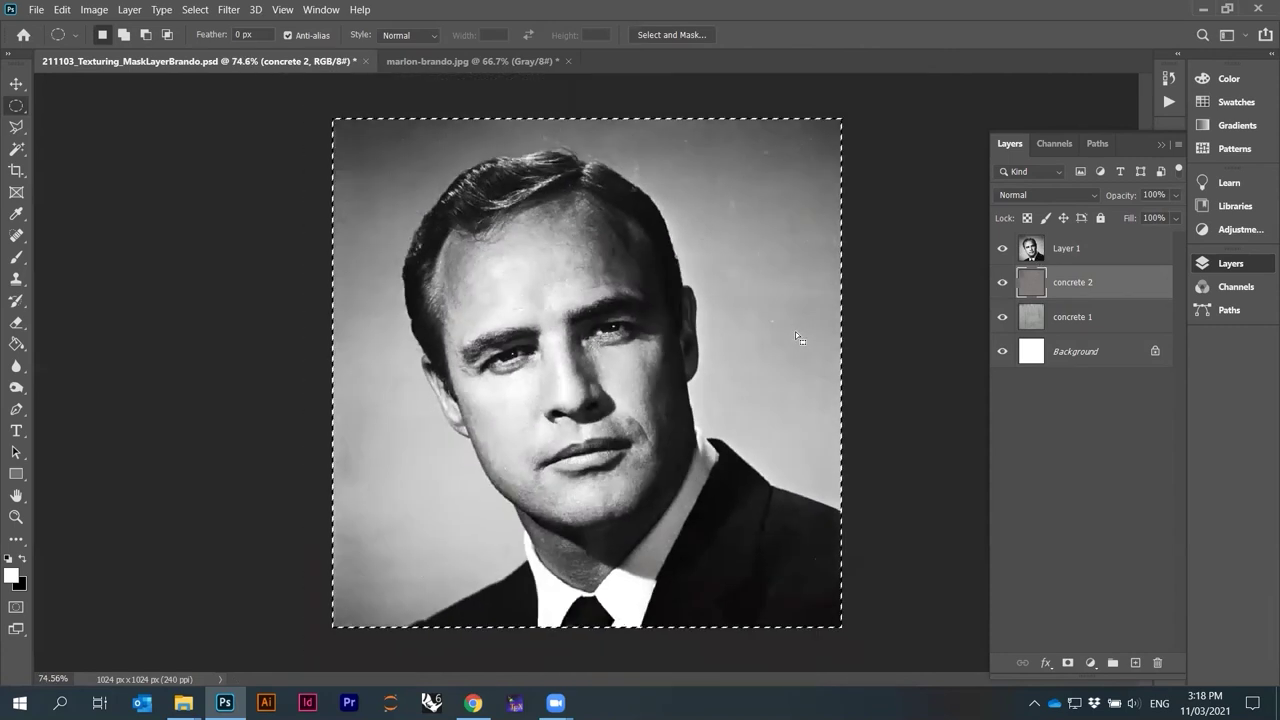
{"action": "left_click", "coordinate": [1082, 252]}
{"action": "left_click", "coordinate": [1072, 422]}
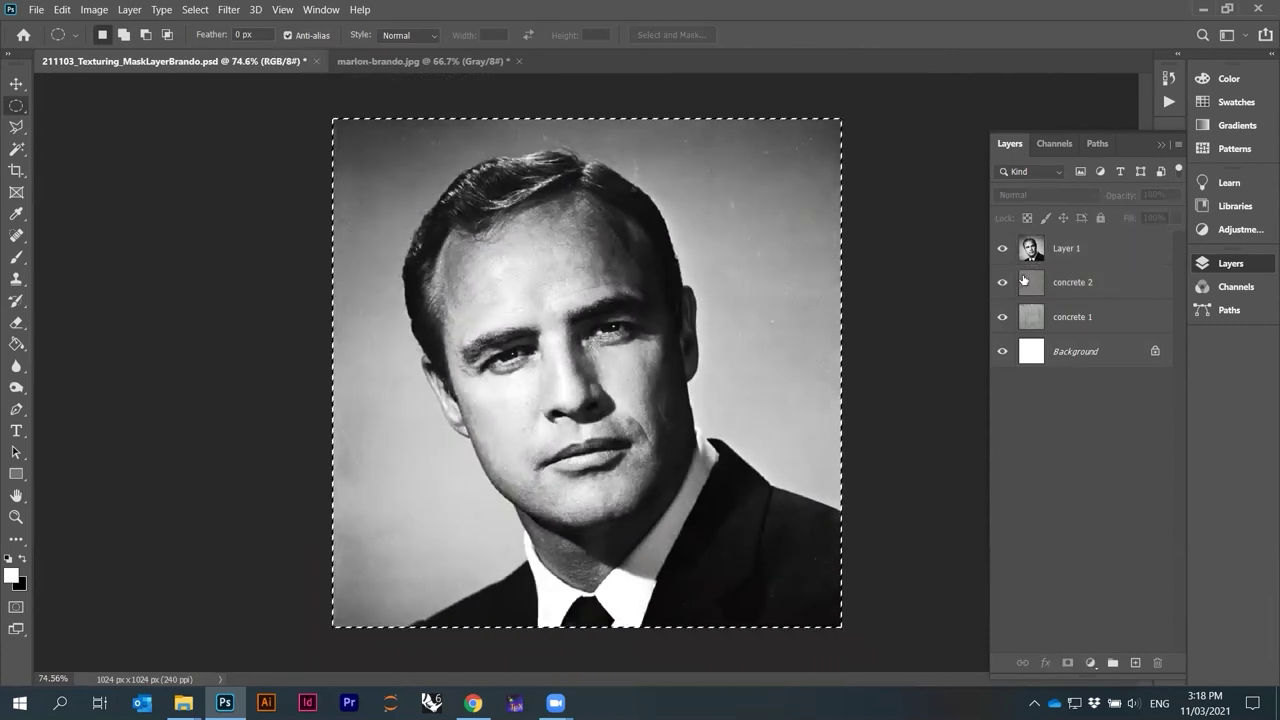
{"action": "left_click", "coordinate": [935, 402]}
{"action": "left_click", "coordinate": [1054, 284]}
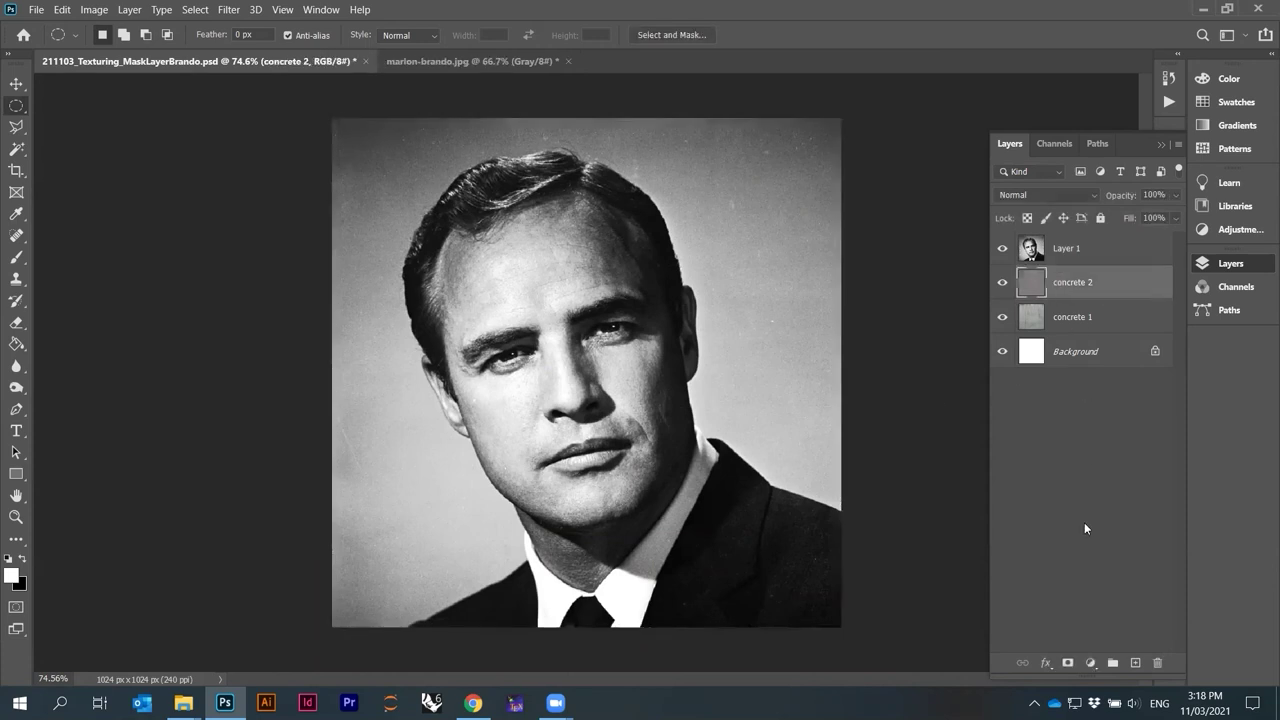
{"action": "left_click", "coordinate": [1067, 662]}
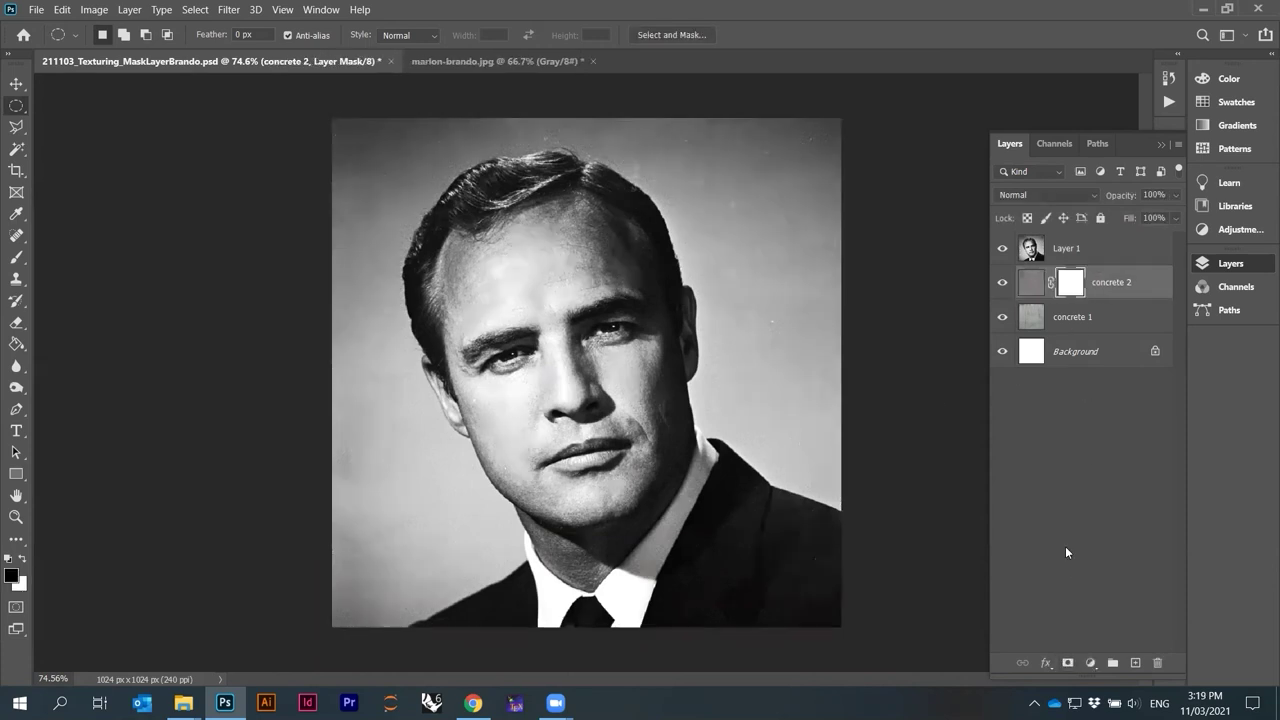
Put the portrait into the concrete 2 Mask channel and hide Layer 1 so the face ghosts through.
{"action": "left_click", "coordinate": [1052, 143]}
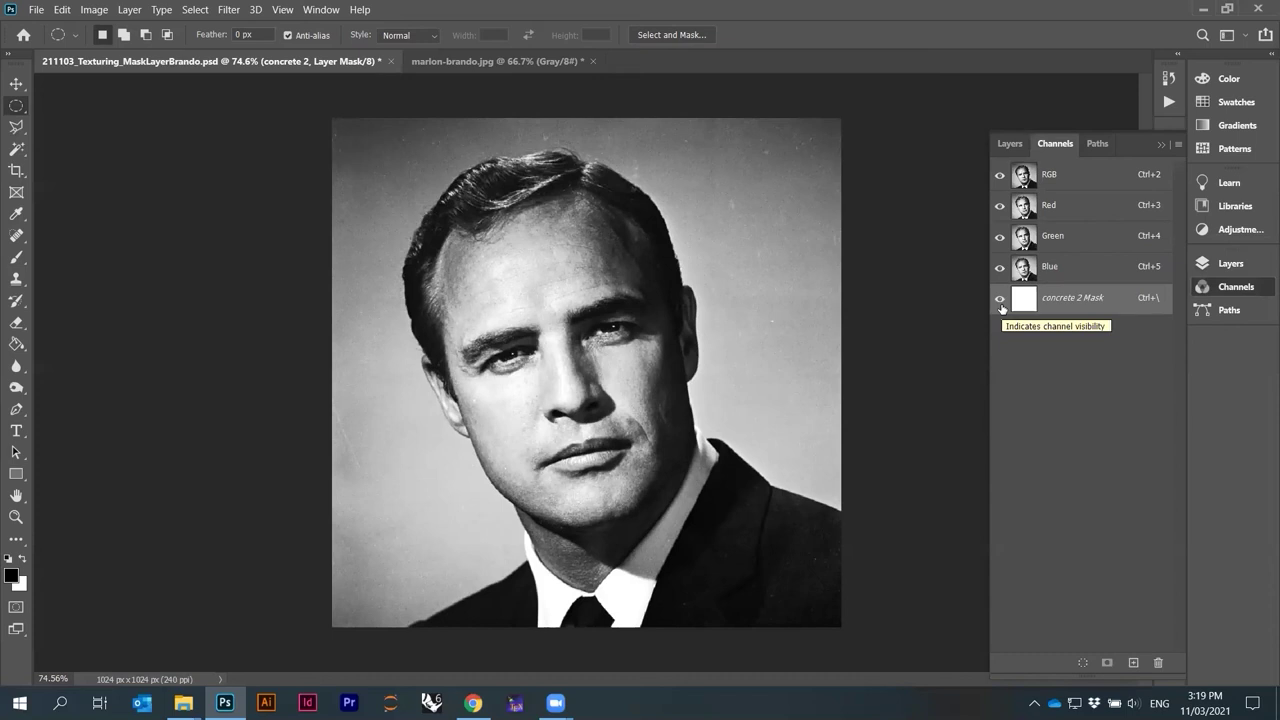
{"action": "left_click", "coordinate": [1000, 299]}
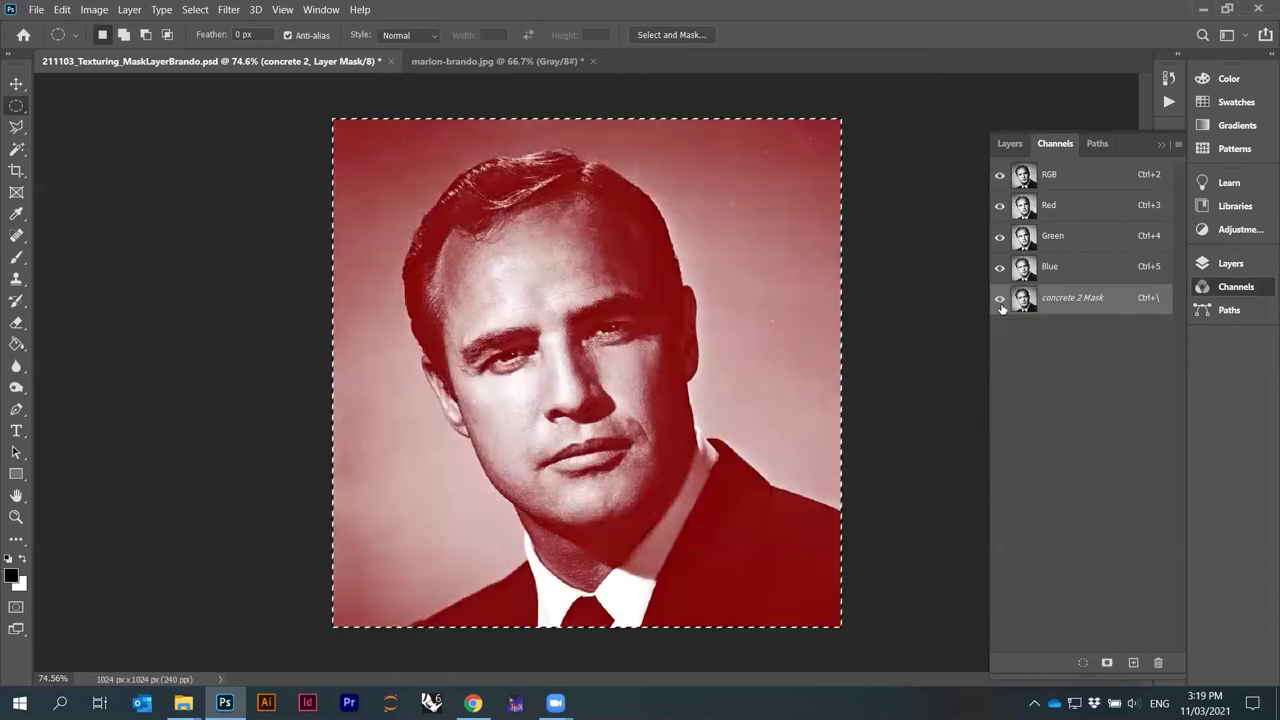
{"action": "left_click", "coordinate": [1010, 143]}
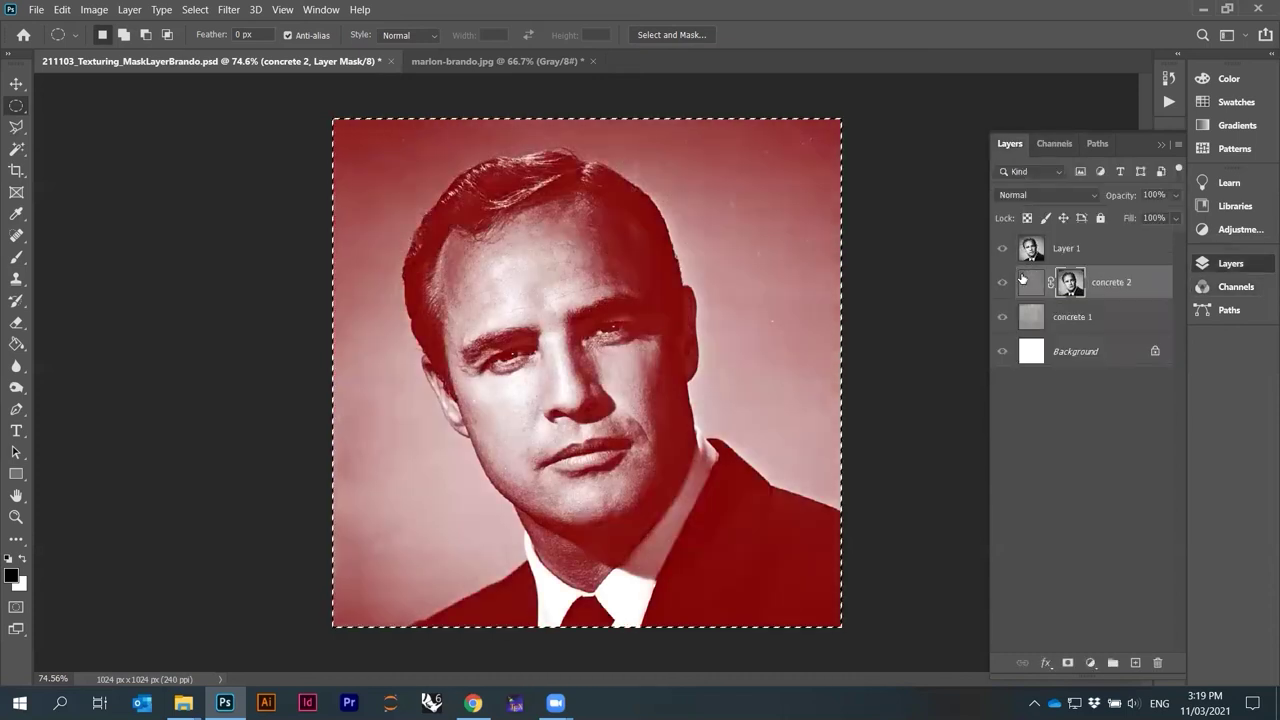
{"action": "key", "text": "backslash"}
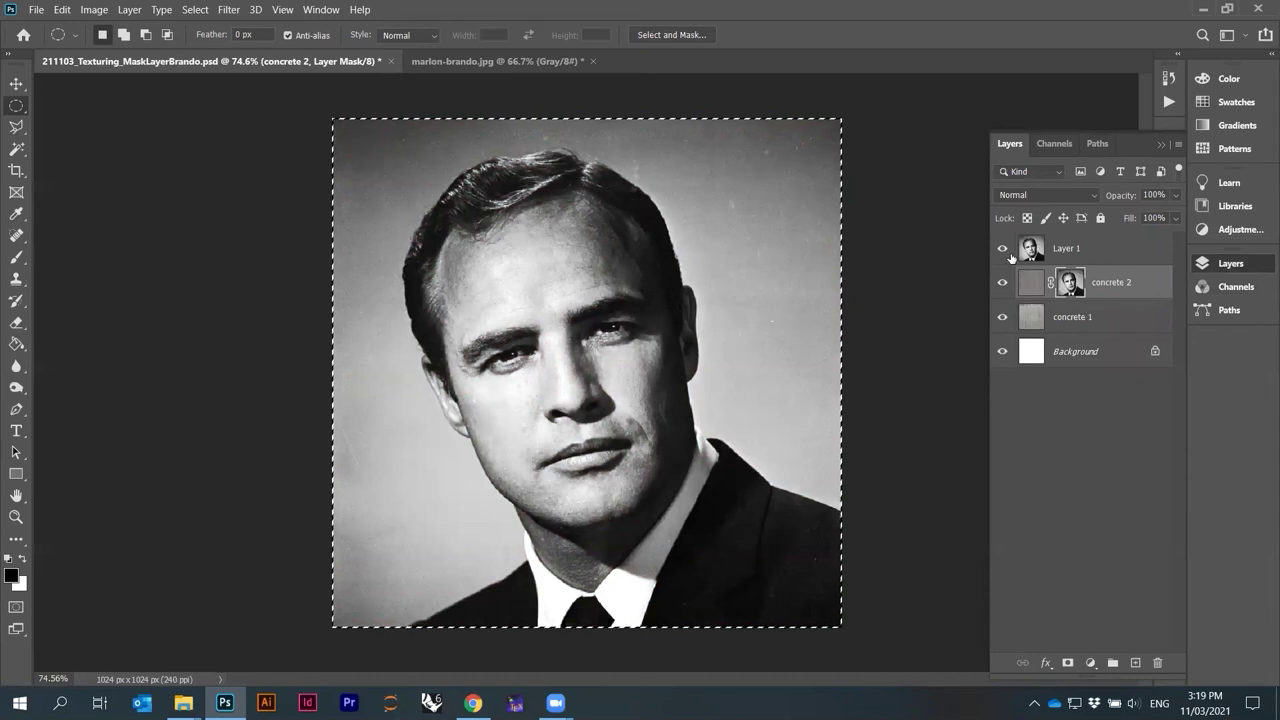
{"action": "left_click", "coordinate": [1002, 248]}
{"action": "left_click", "coordinate": [1075, 425]}
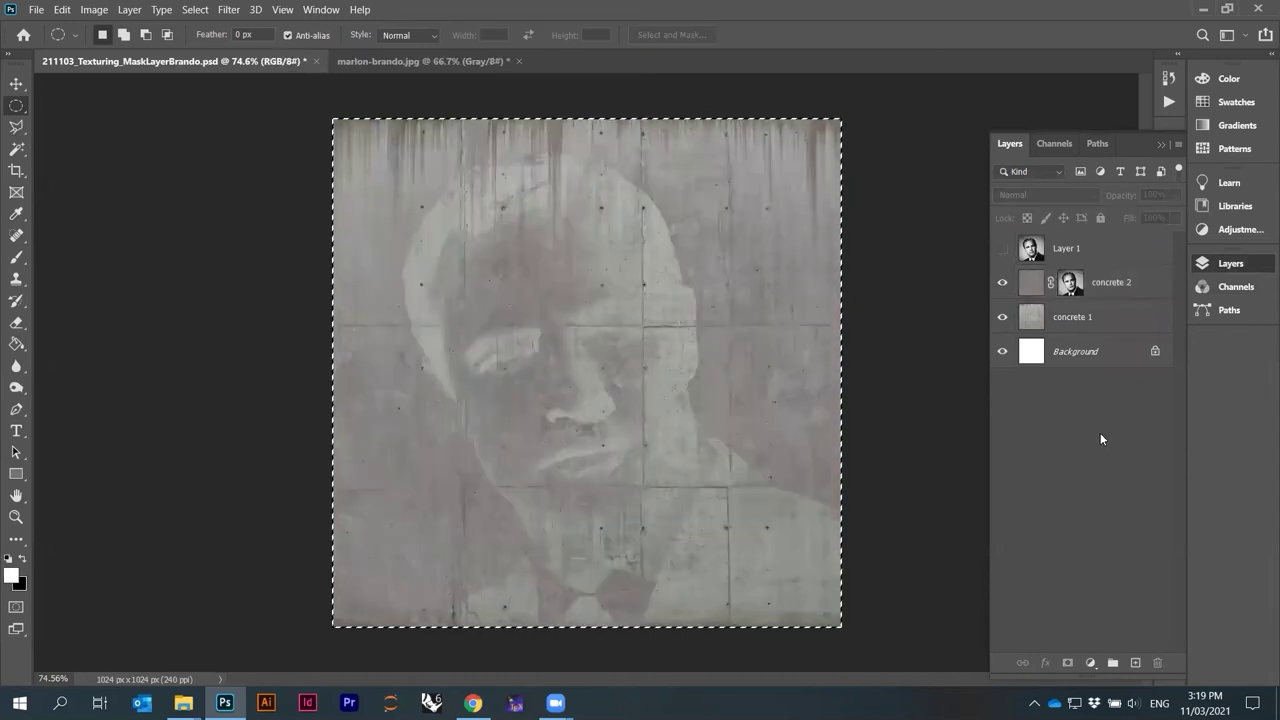
Clear the canvas selection and deselect all layers.
{"action": "key", "text": "ctrl+d"}
{"action": "scroll", "coordinate": [555, 430], "scroll_direction": "up", "scroll_amount": 3}
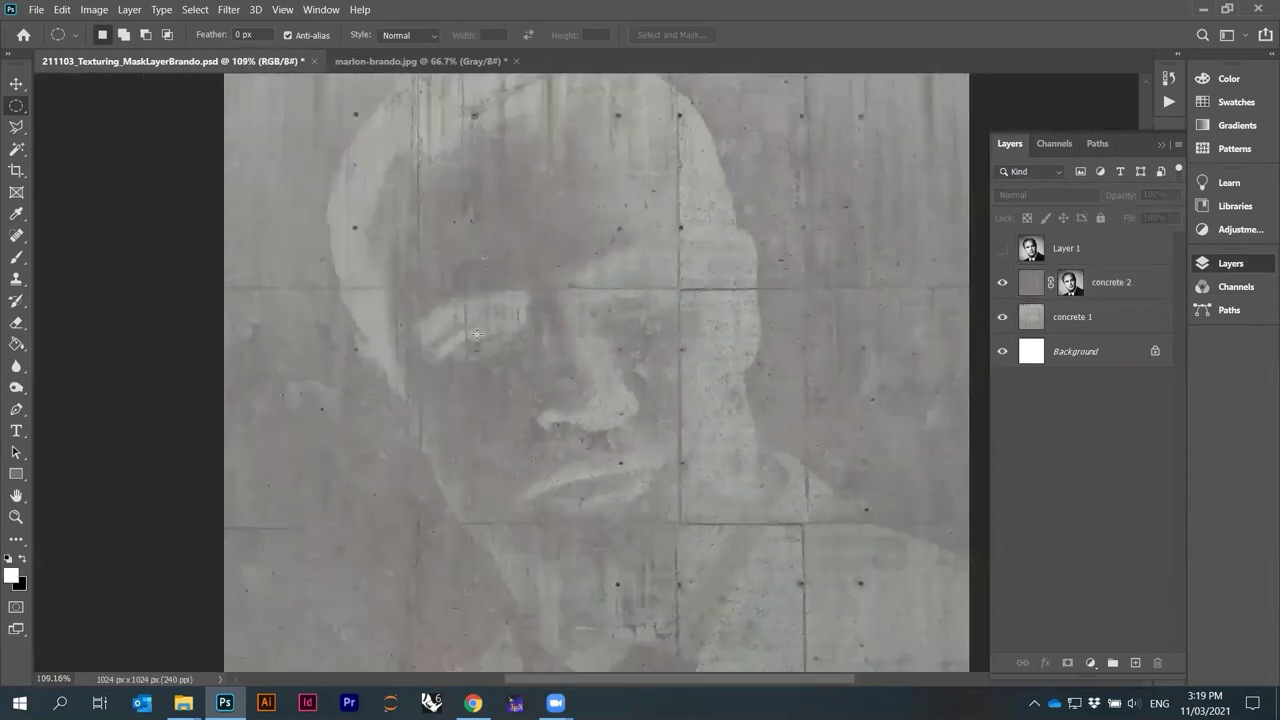
{"action": "scroll", "coordinate": [476, 334], "scroll_direction": "down", "scroll_amount": 2}
{"action": "left_click", "coordinate": [1107, 288]}
{"action": "left_click", "coordinate": [1095, 407]}
Rename Layer 1 to brando, then target concrete 2's layer mask.
{"action": "double_click", "coordinate": [1064, 248]}
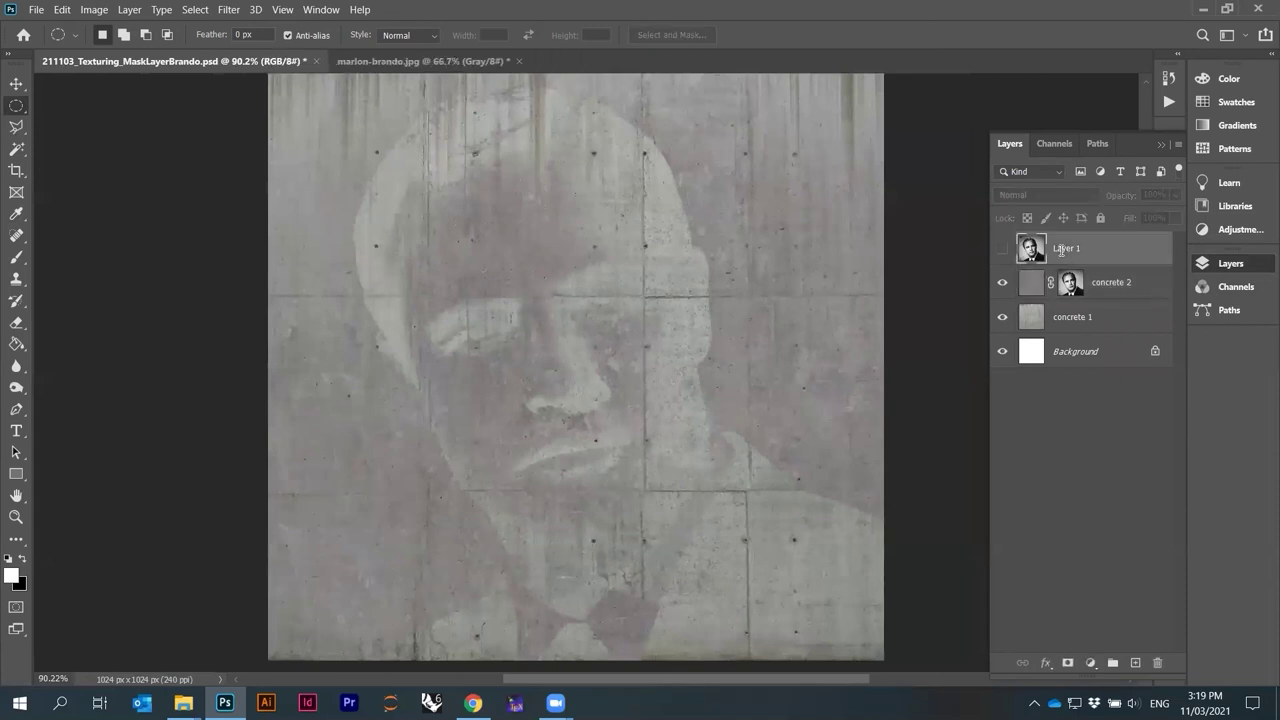
{"action": "type", "text": "brando"}
{"action": "key", "text": "Return"}
{"action": "left_click", "coordinate": [1073, 444]}
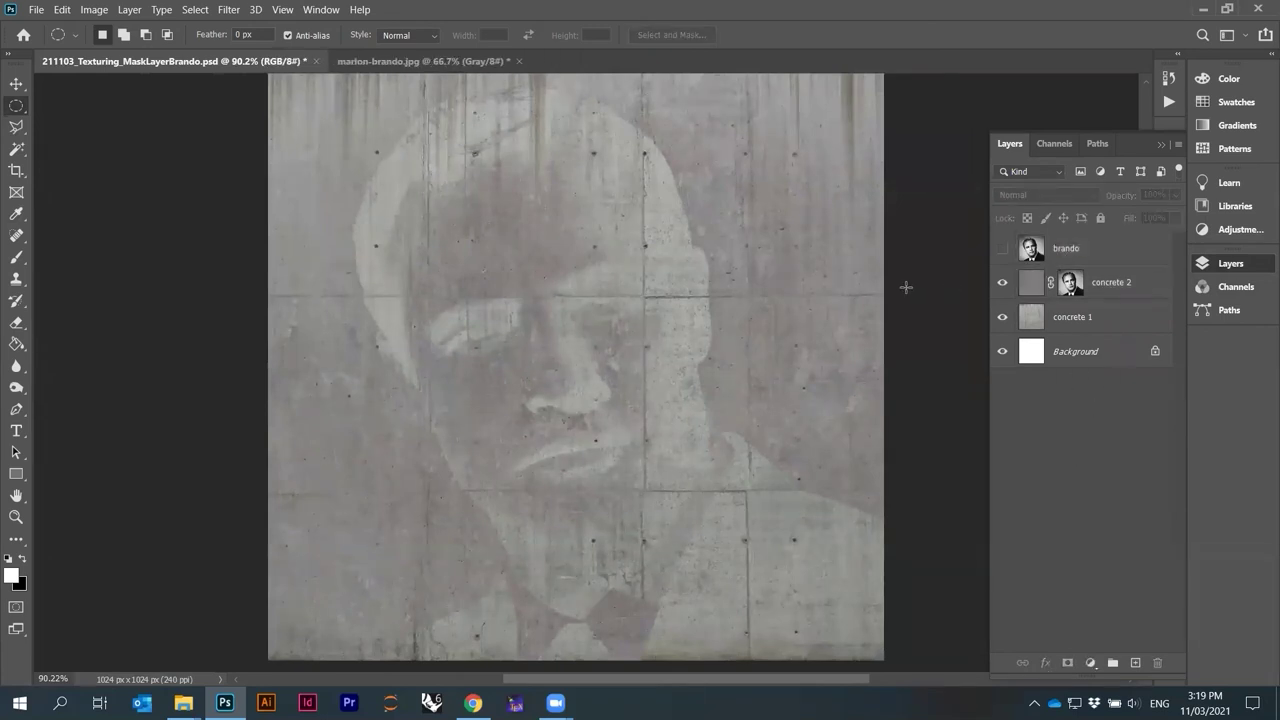
{"action": "left_click", "coordinate": [1030, 285]}
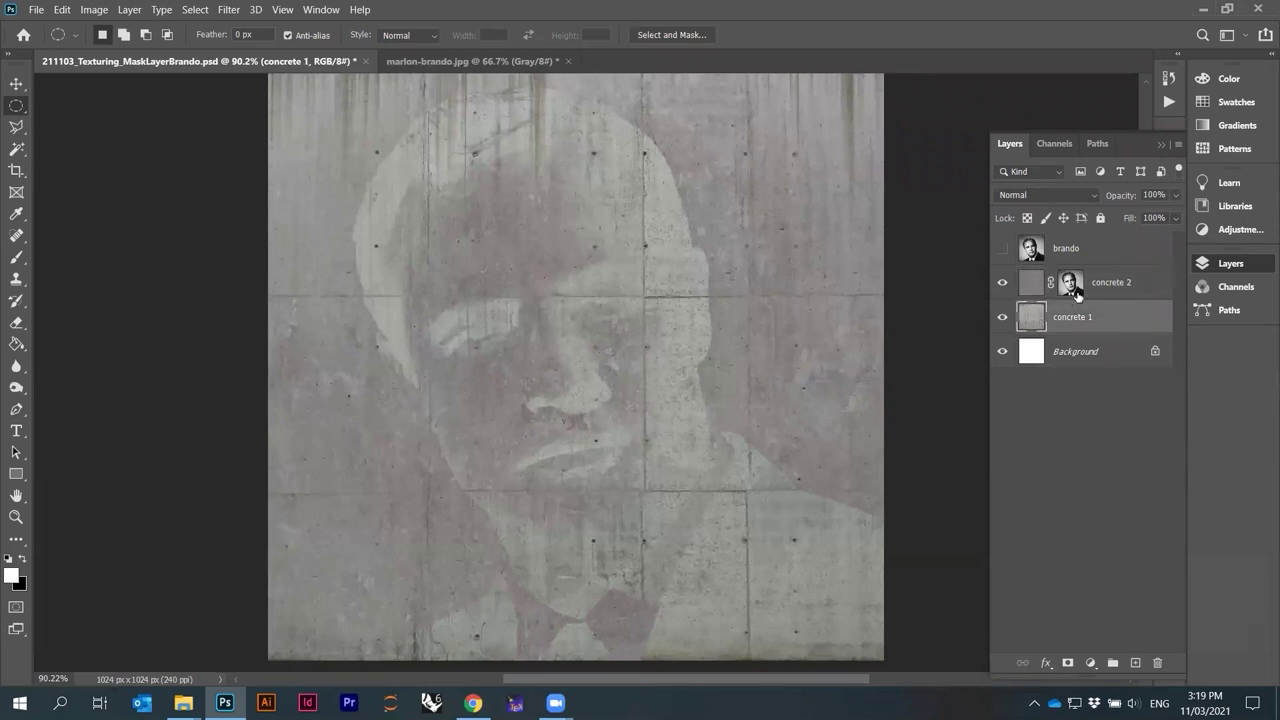
{"action": "left_click", "coordinate": [1071, 286]}
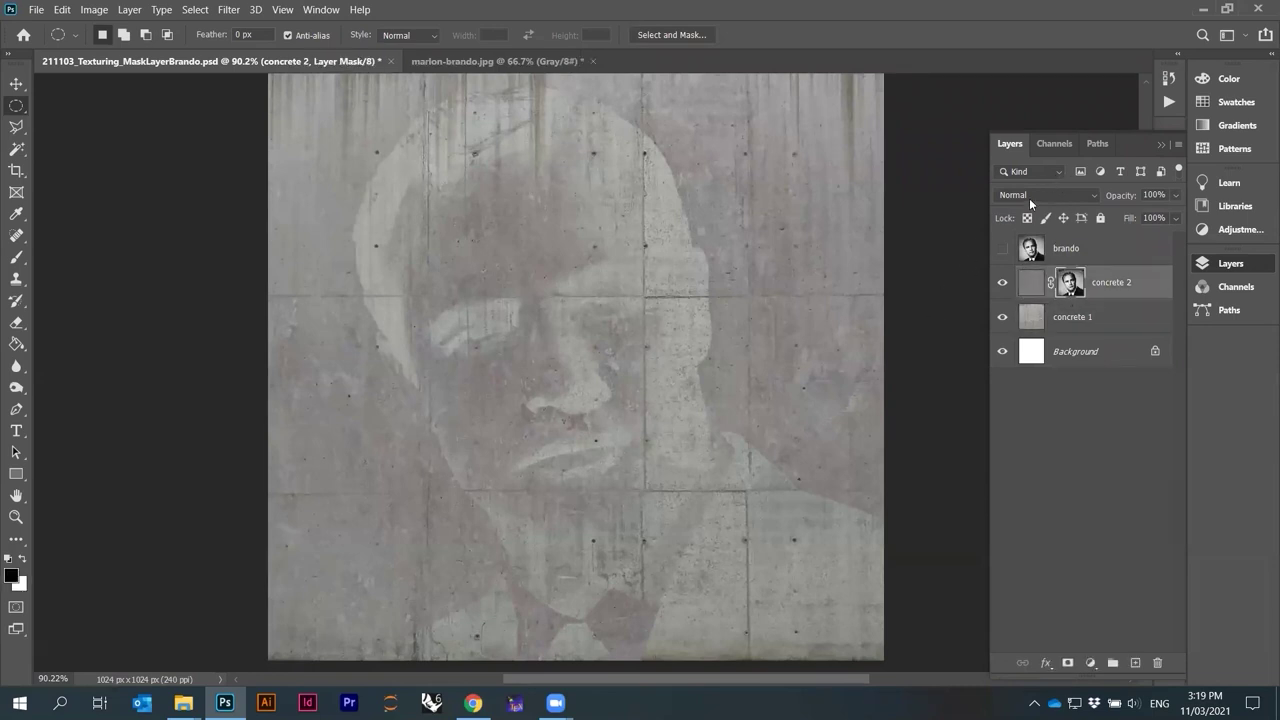
With the mask overlay showing in Channels, apply Image > Adjustments > Invert to concrete 2's mask.
{"action": "left_click", "coordinate": [1050, 148]}
{"action": "left_click", "coordinate": [999, 297]}
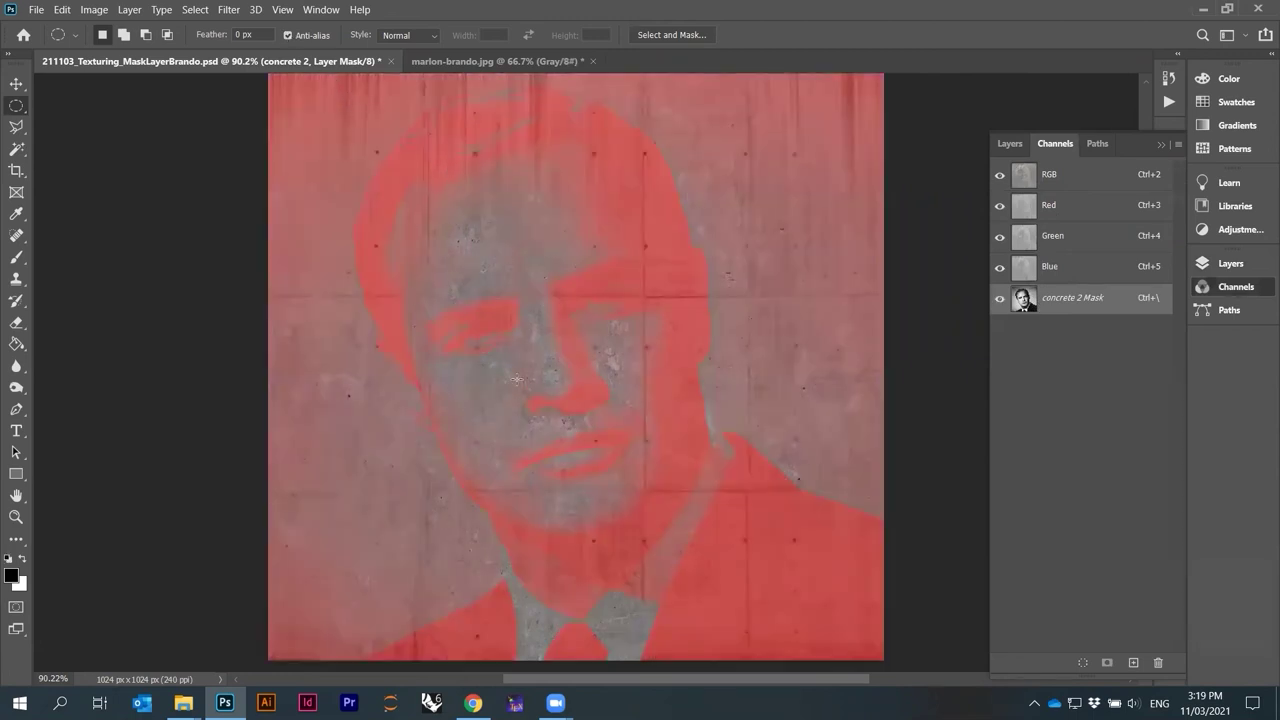
{"action": "scroll", "coordinate": [517, 378], "scroll_direction": "up", "scroll_amount": 4}
{"action": "scroll", "coordinate": [517, 378], "scroll_direction": "down", "scroll_amount": 3}
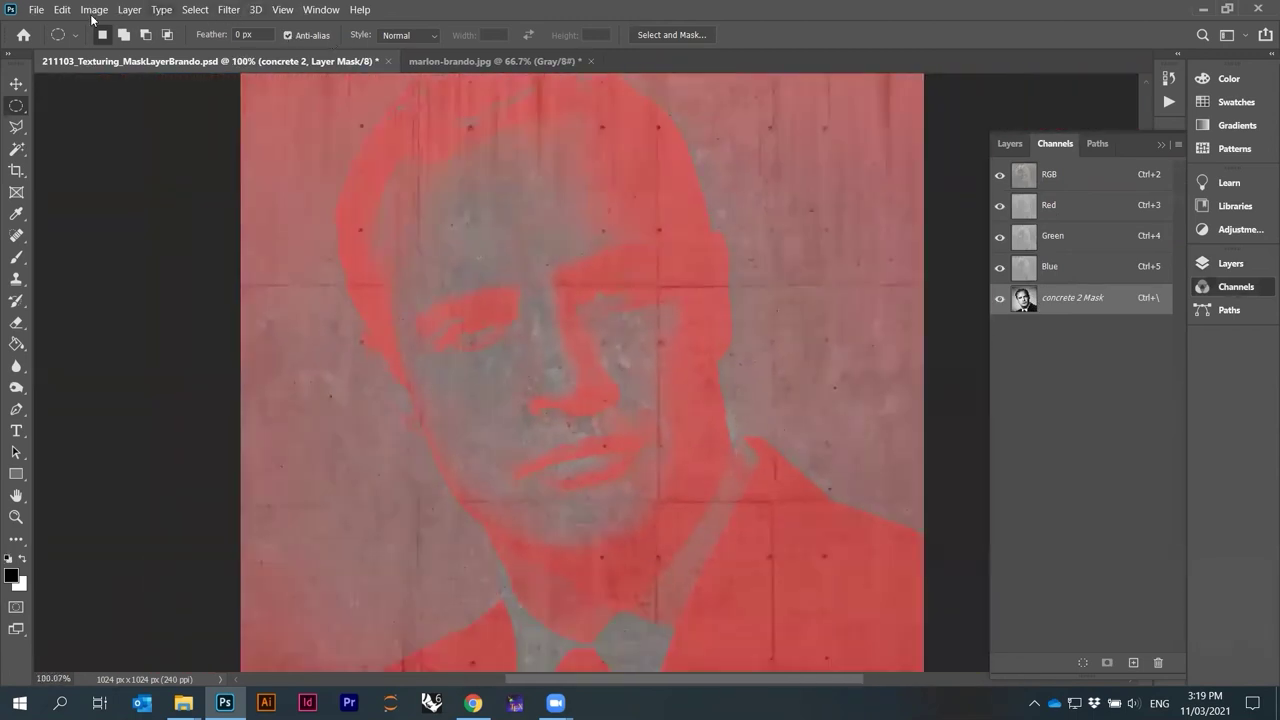
{"action": "left_click", "coordinate": [62, 11]}
{"action": "mouse_move", "coordinate": [88, 12]}
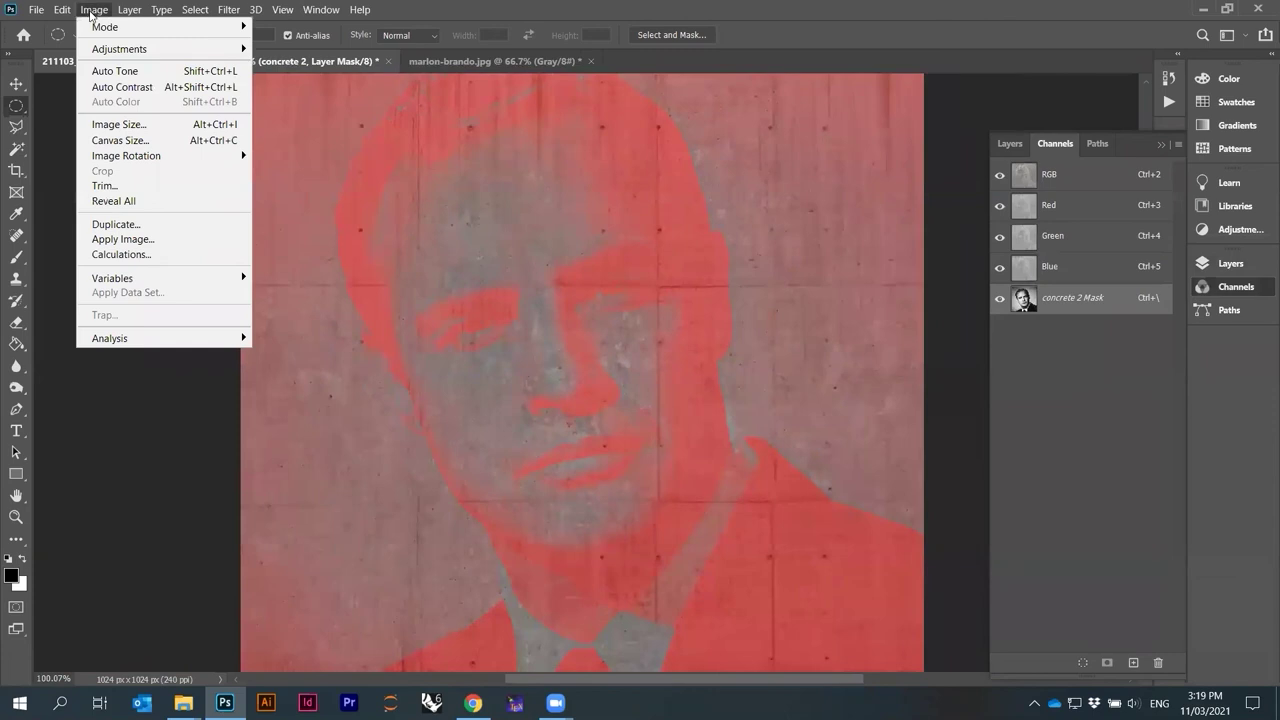
{"action": "mouse_move", "coordinate": [230, 49]}
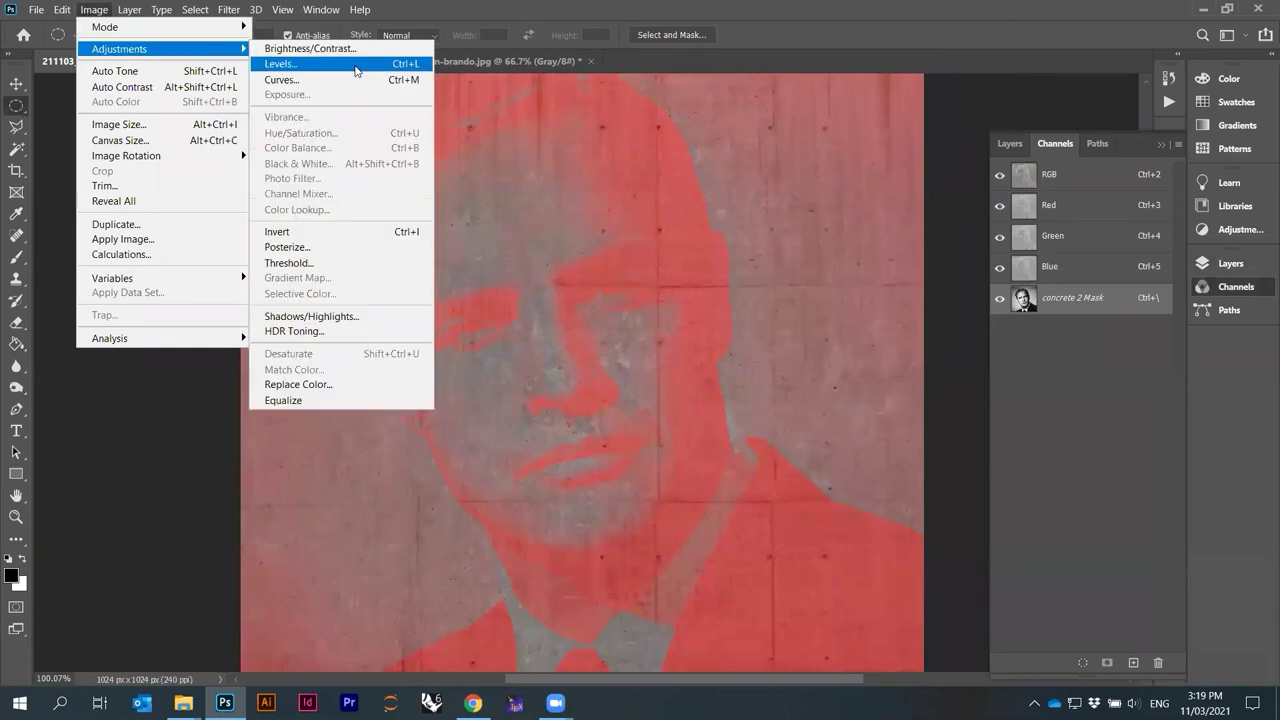
{"action": "left_click", "coordinate": [332, 238]}
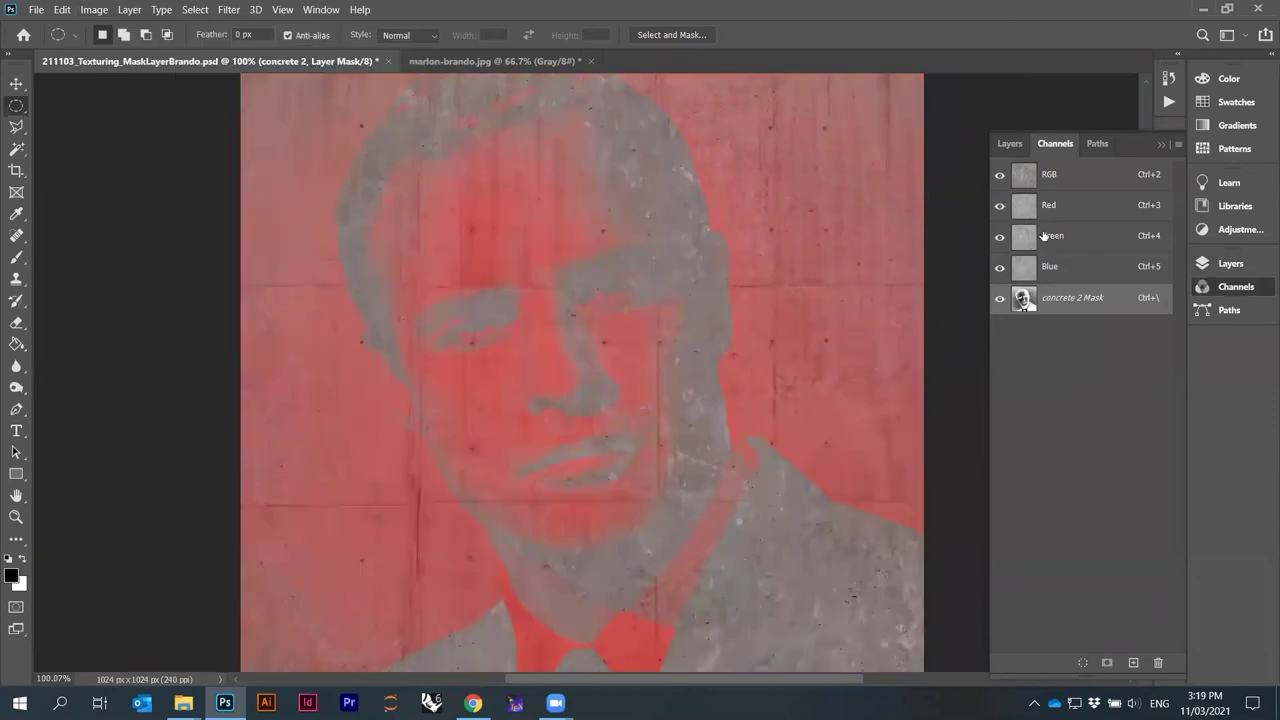
Turn the red mask overlay off in Channels and return to the Layers list.
{"action": "left_click", "coordinate": [1016, 144]}
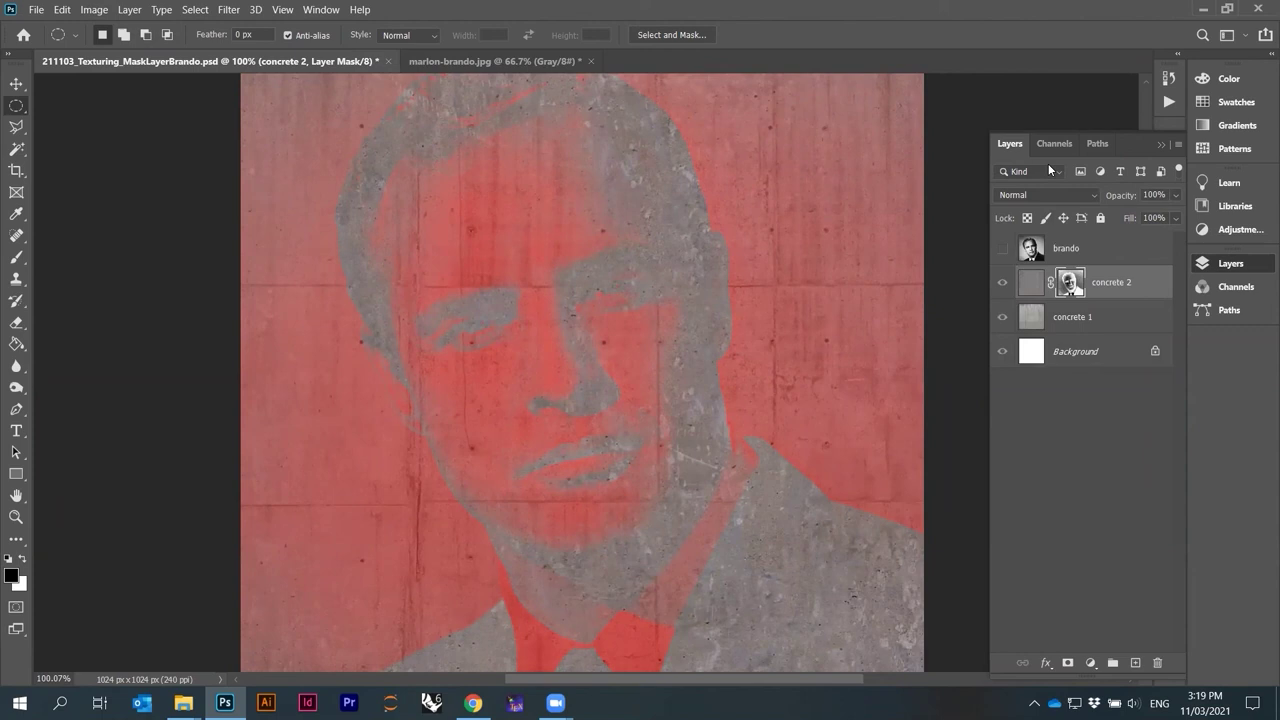
{"action": "left_click", "coordinate": [1054, 143]}
{"action": "left_click", "coordinate": [999, 298]}
{"action": "left_click", "coordinate": [1017, 142]}
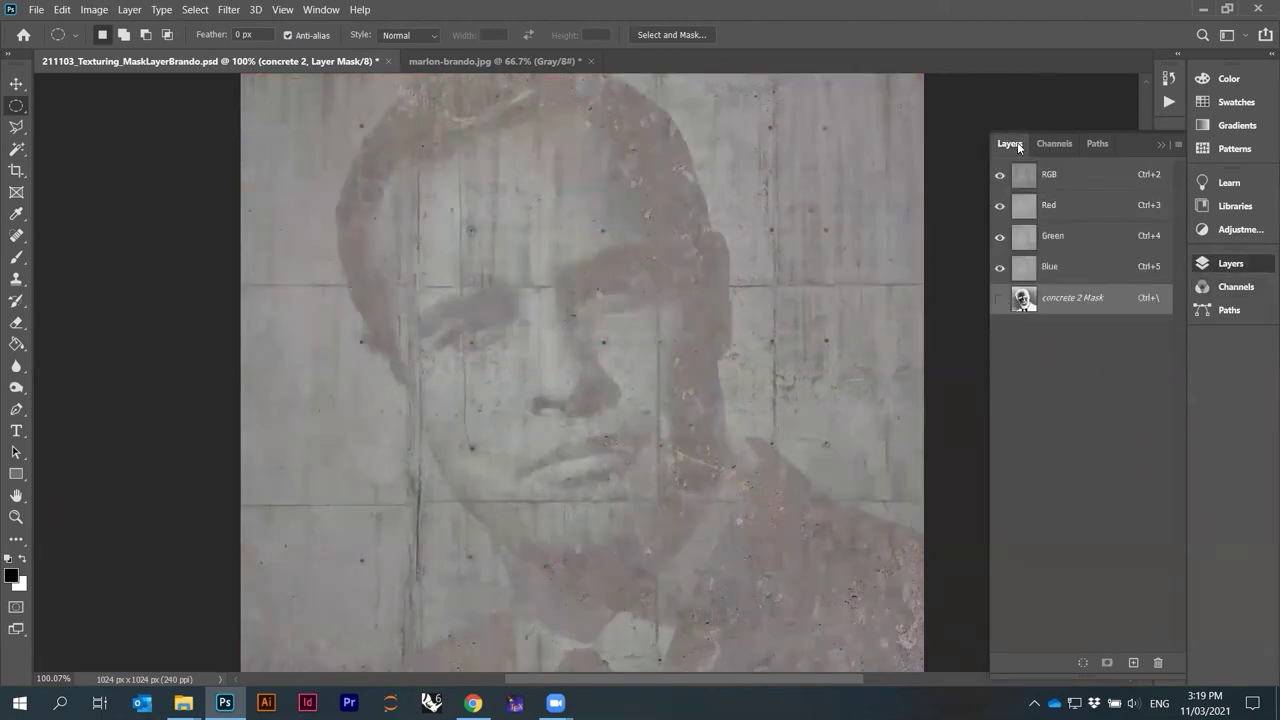
Zoom in and out to inspect the etched portrait, then save 211103_Texturing_MaskLayerBrando.psd.
{"action": "left_click", "coordinate": [1042, 392]}
{"action": "scroll", "coordinate": [359, 394], "scroll_direction": "up", "scroll_amount": 5}
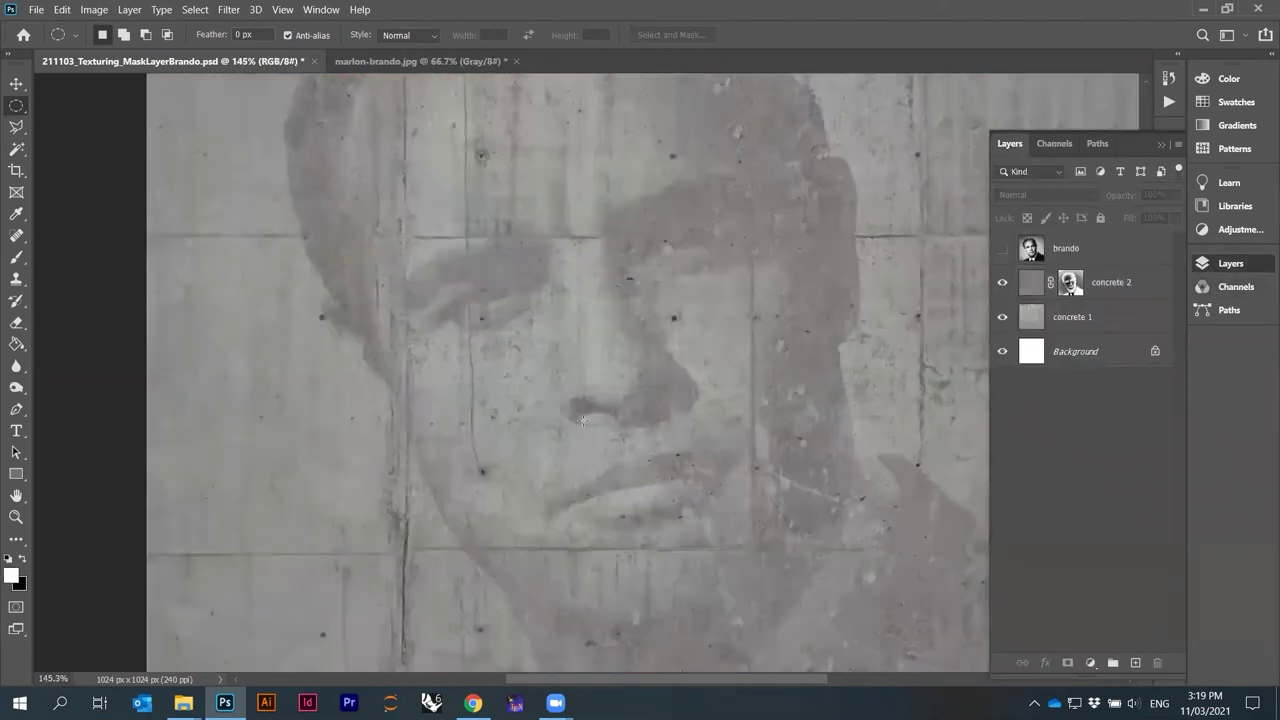
{"action": "scroll", "coordinate": [778, 477], "scroll_direction": "down", "scroll_amount": 2}
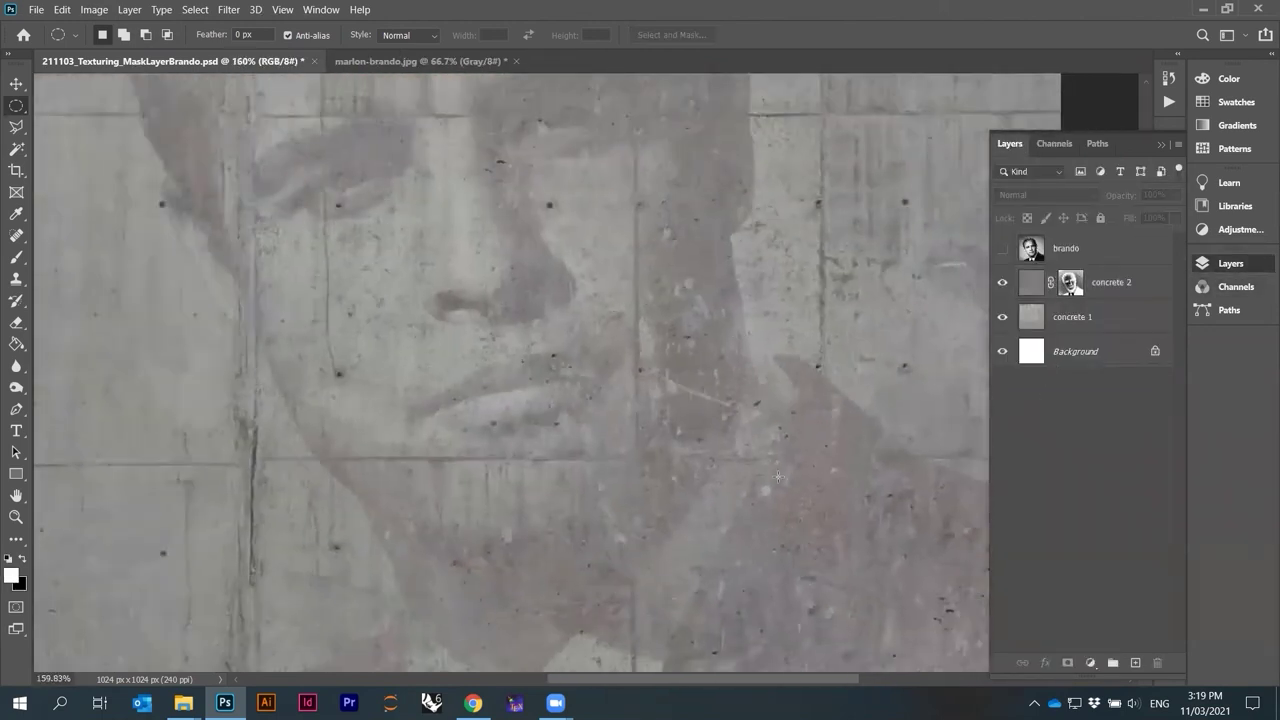
{"action": "scroll", "coordinate": [686, 390], "scroll_direction": "up", "scroll_amount": 2}
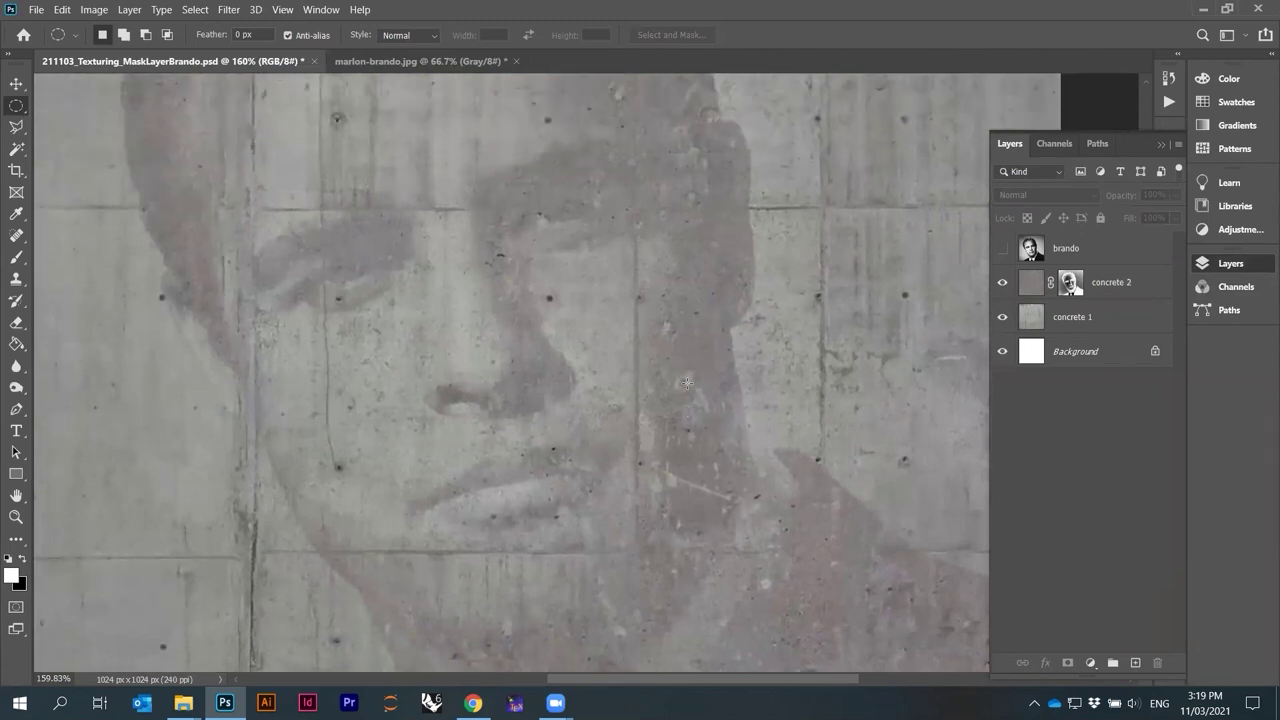
{"action": "scroll", "coordinate": [632, 453], "scroll_direction": "down", "scroll_amount": 3}
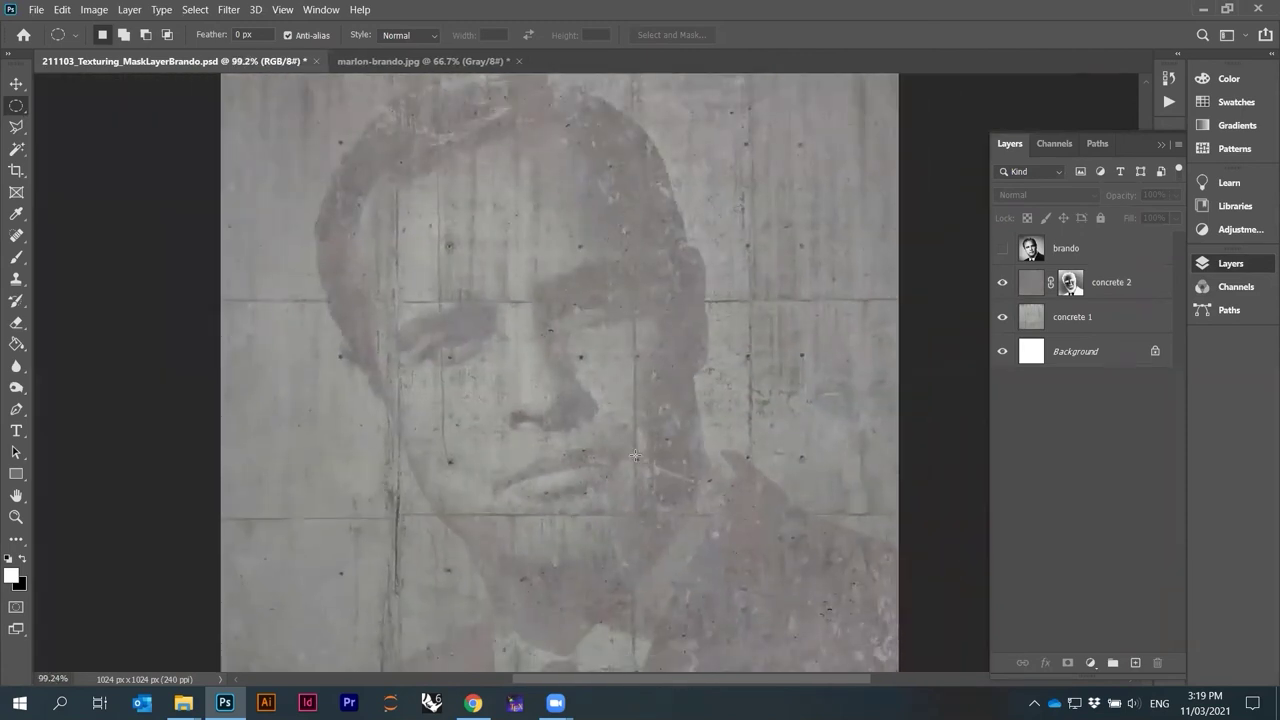
{"action": "scroll", "coordinate": [678, 511], "scroll_direction": "up", "scroll_amount": 5}
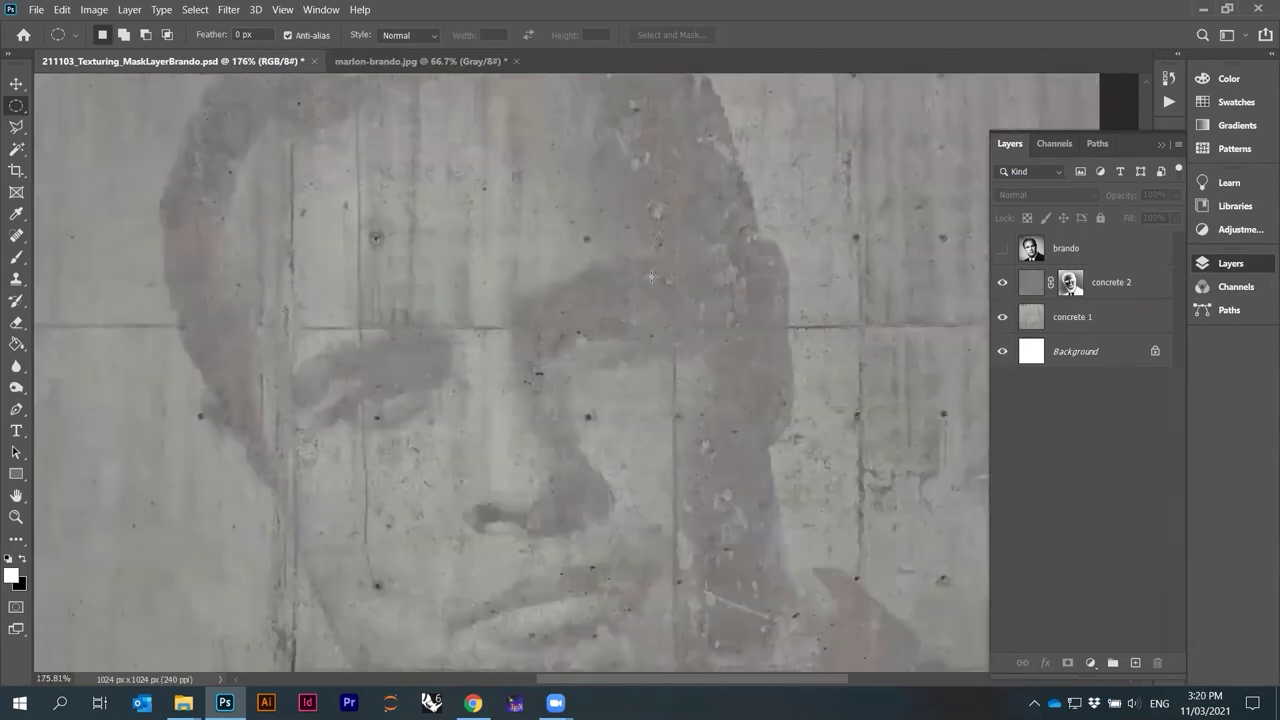
{"action": "scroll", "coordinate": [694, 175], "scroll_direction": "up", "scroll_amount": 1}
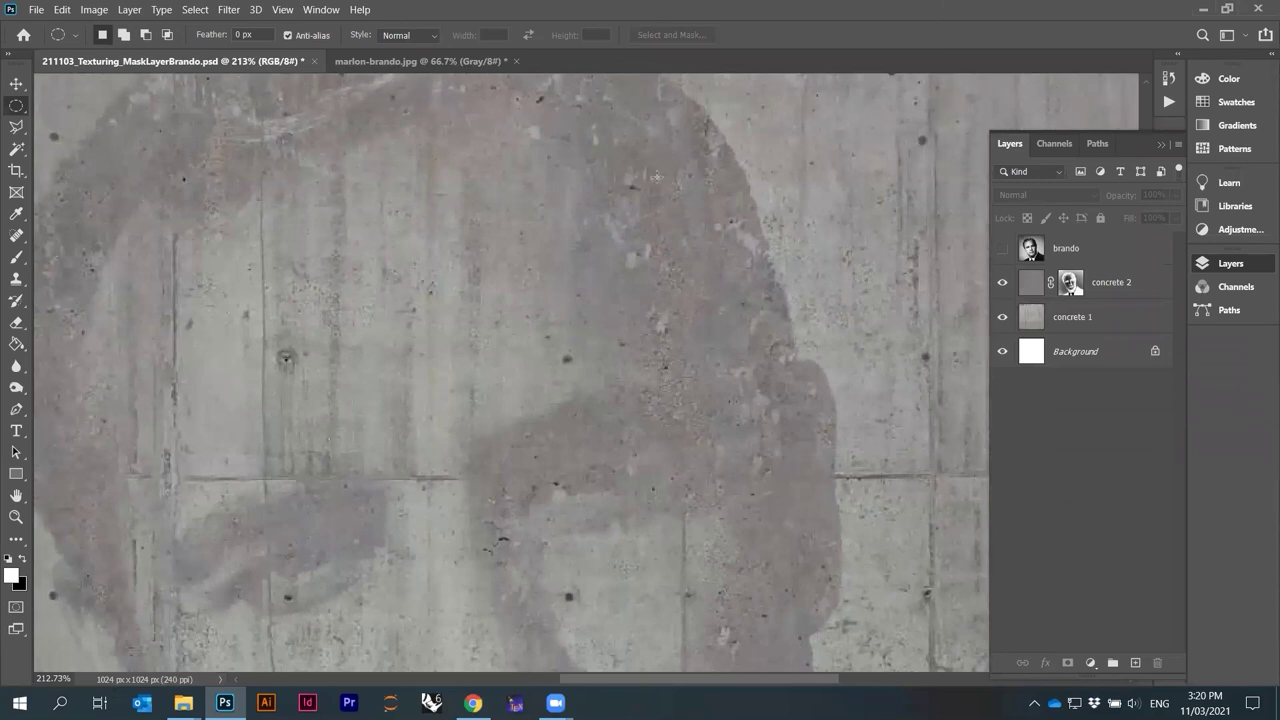
{"action": "scroll", "coordinate": [617, 310], "scroll_direction": "down", "scroll_amount": 3}
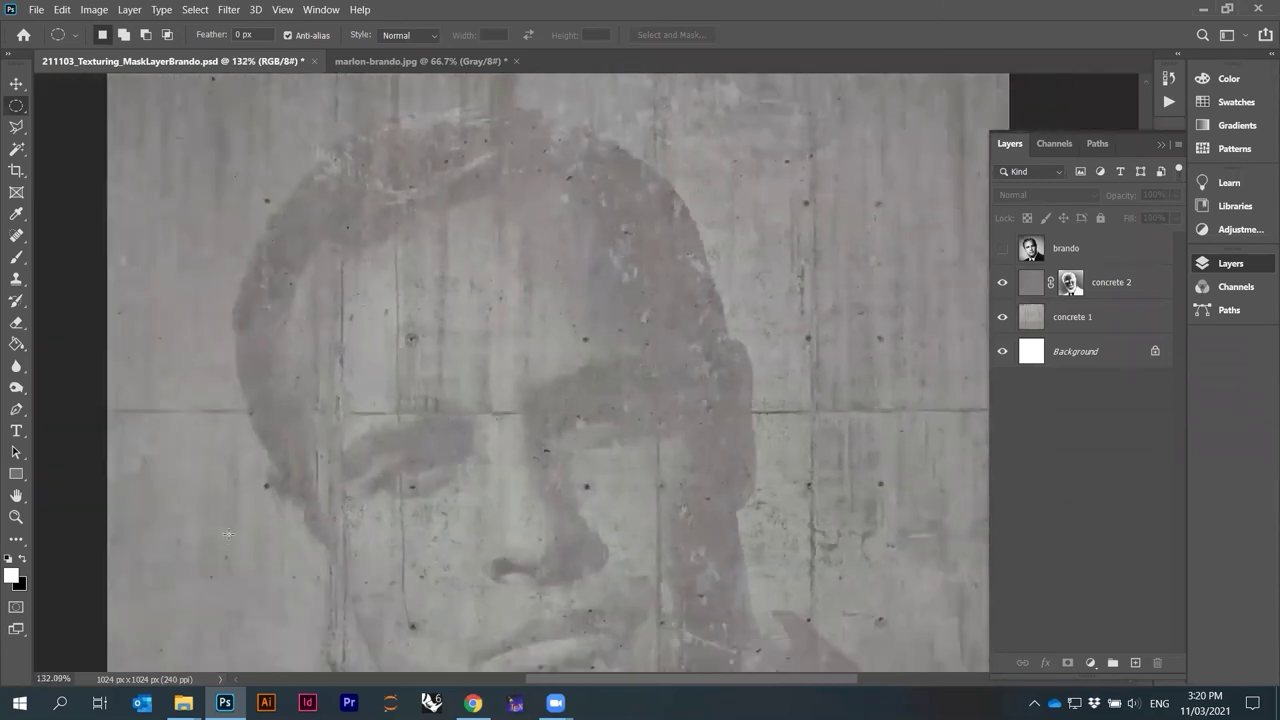
{"action": "scroll", "coordinate": [540, 330], "scroll_direction": "up", "scroll_amount": 3}
{"action": "scroll", "coordinate": [476, 345], "scroll_direction": "down", "scroll_amount": 4}
{"action": "scroll", "coordinate": [476, 345], "scroll_direction": "down", "scroll_amount": 4}
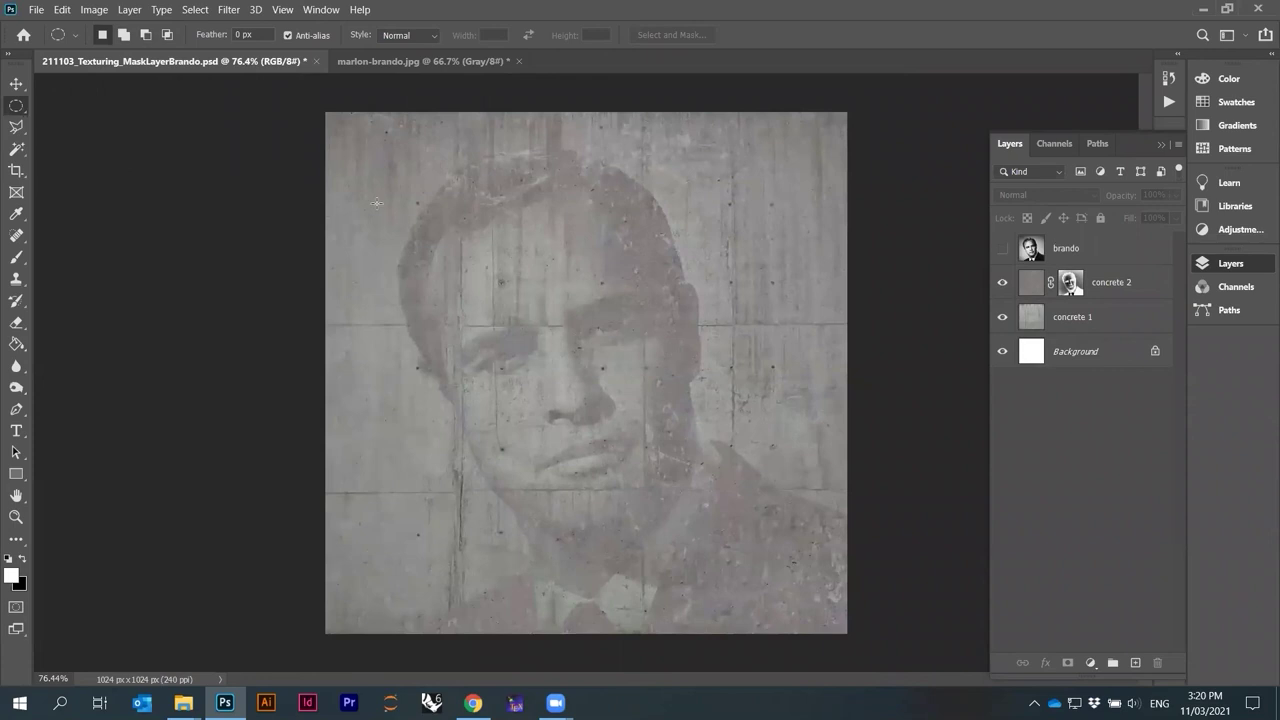
{"action": "key", "text": "ctrl+s"}
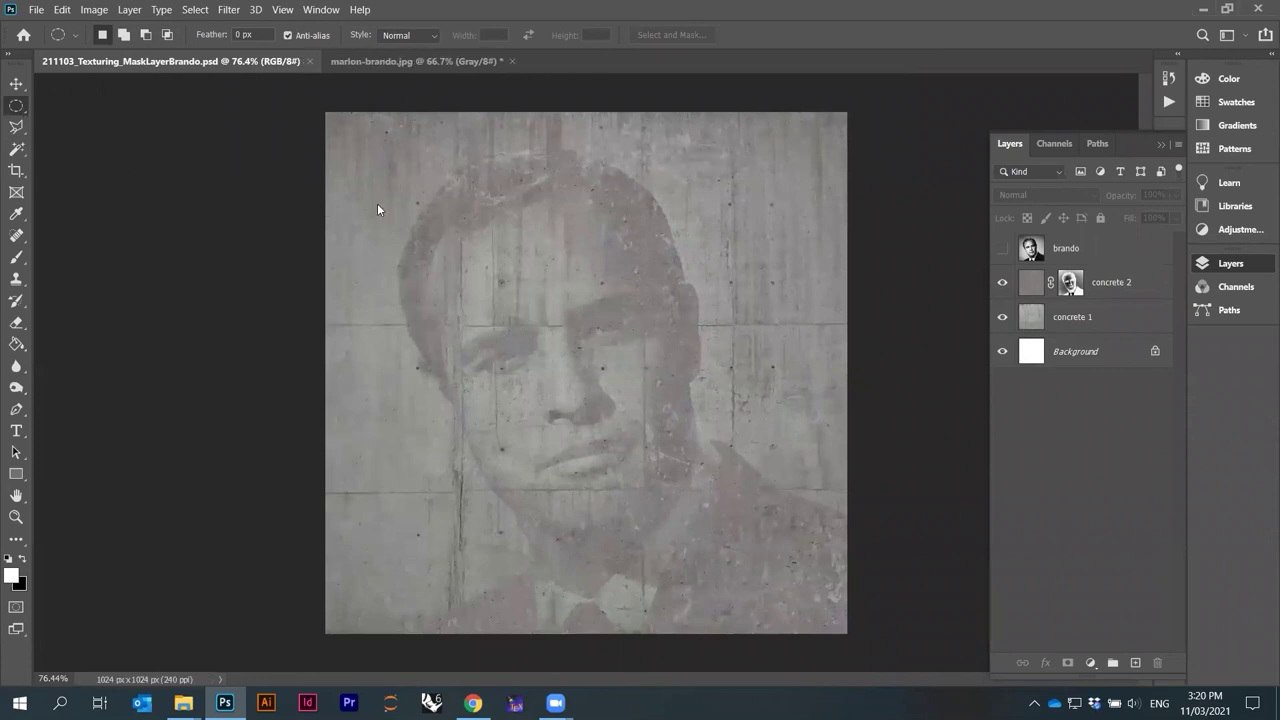